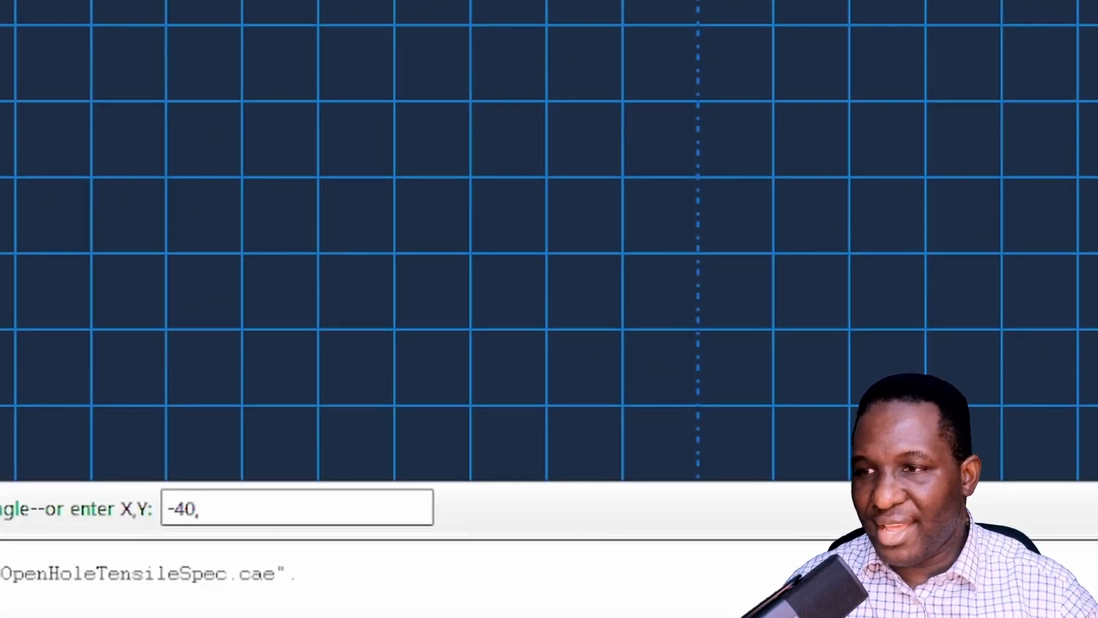
# Sketch a rectangle with opposite corners at (-40,-10) and (40,10)
pyautogui.write(',-10')
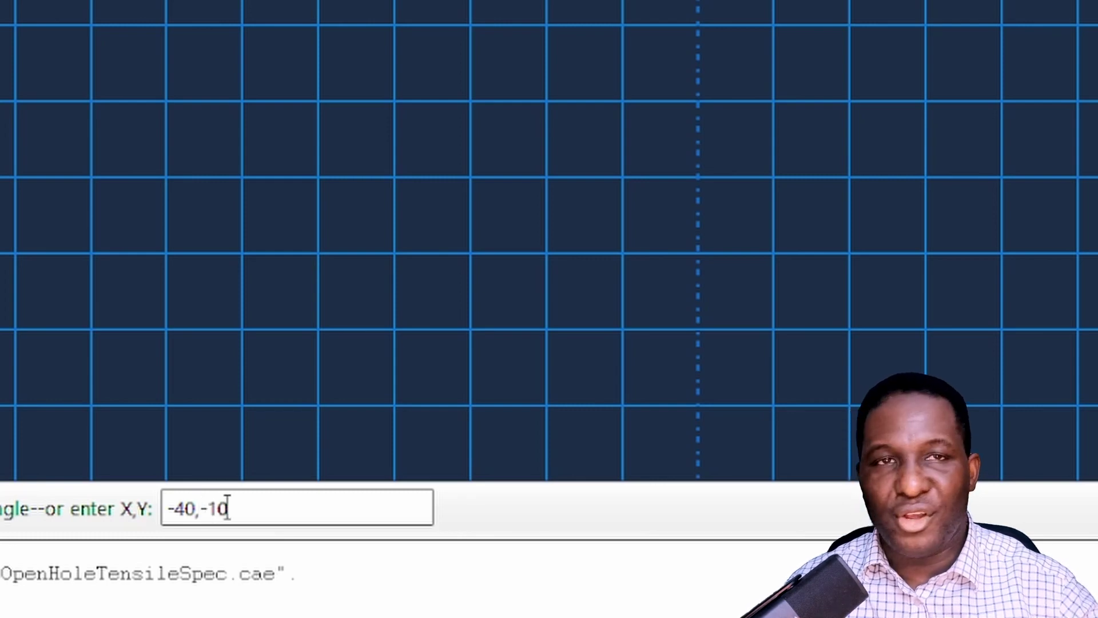
pyautogui.press('Return')
pyautogui.write('40,10')
pyautogui.press('Return')
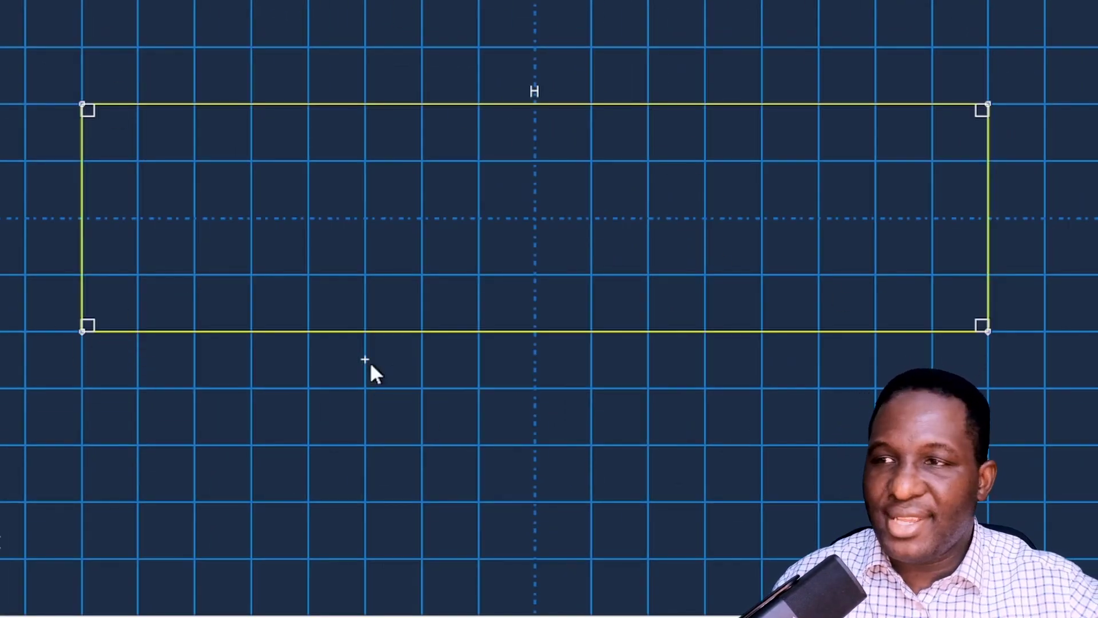
pyautogui.rightClick(615, 386)
pyautogui.click(657, 466)
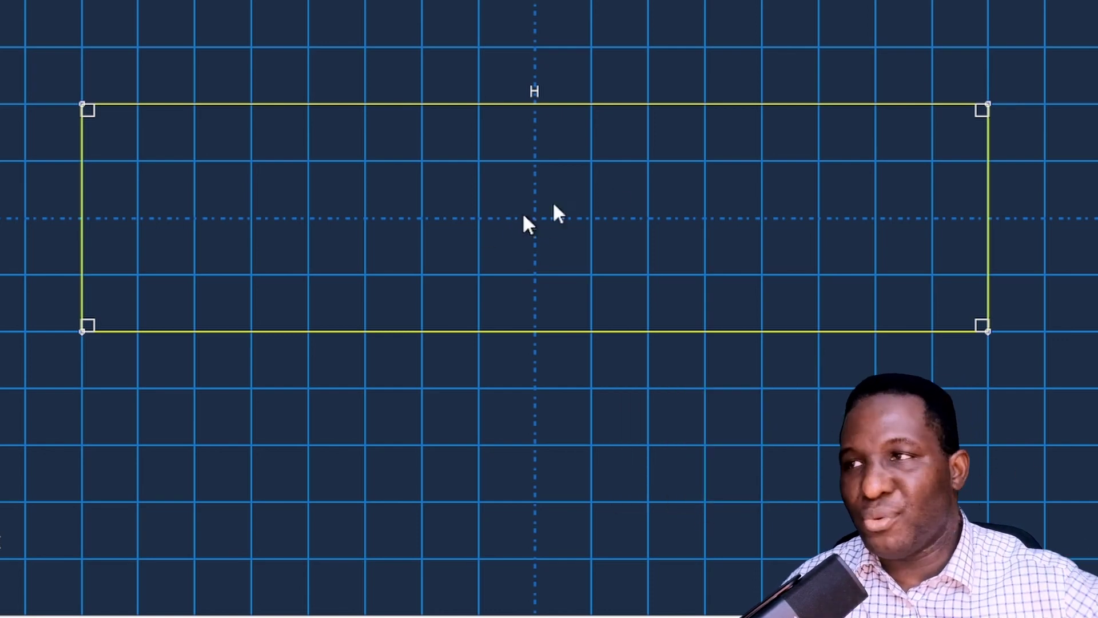
# Sketch a circle centred at the origin with its perimeter through (2,0), and finish the planar shell section
pyautogui.click(32, 73)
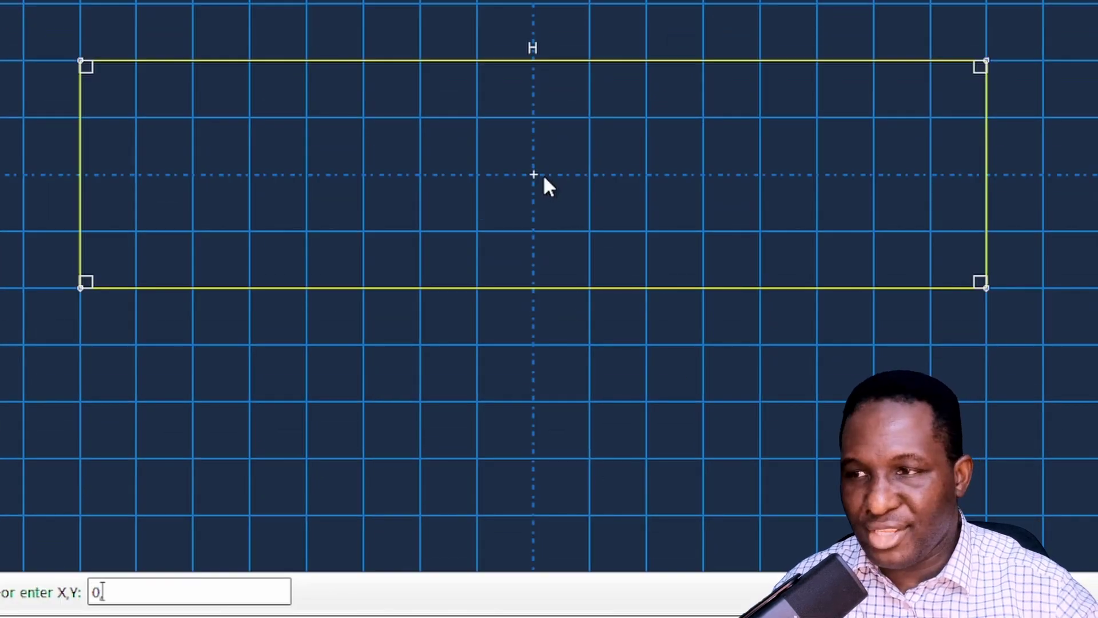
pyautogui.click(543, 176)
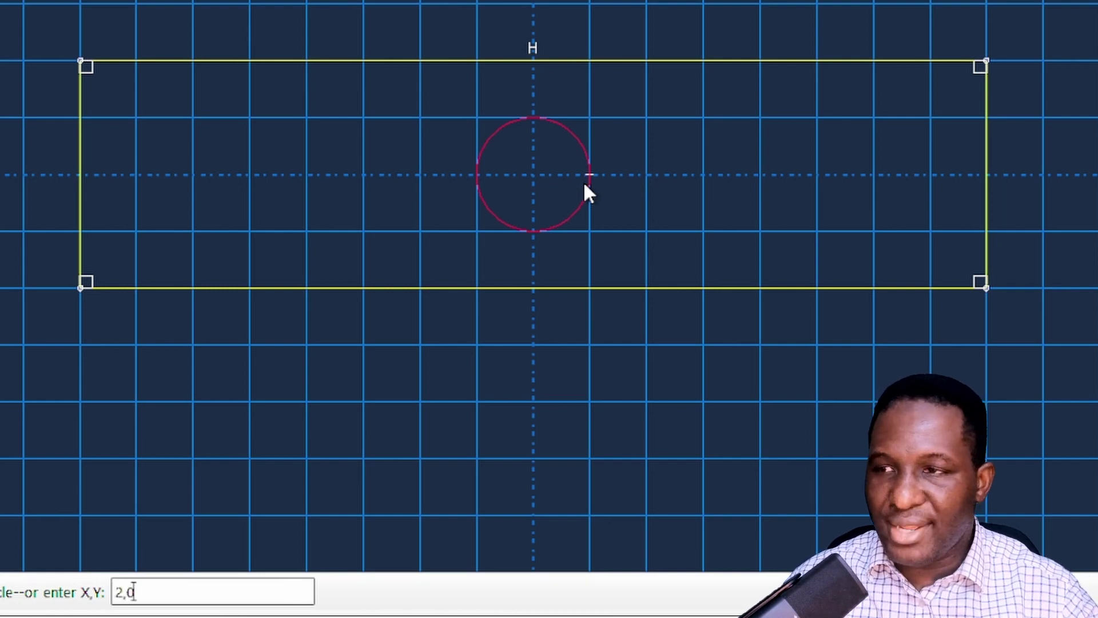
pyautogui.press('Return')
pyautogui.scroll(1, 592, 186)
pyautogui.scroll(1, 568, 193)
pyautogui.scroll(-2, 507, 174)
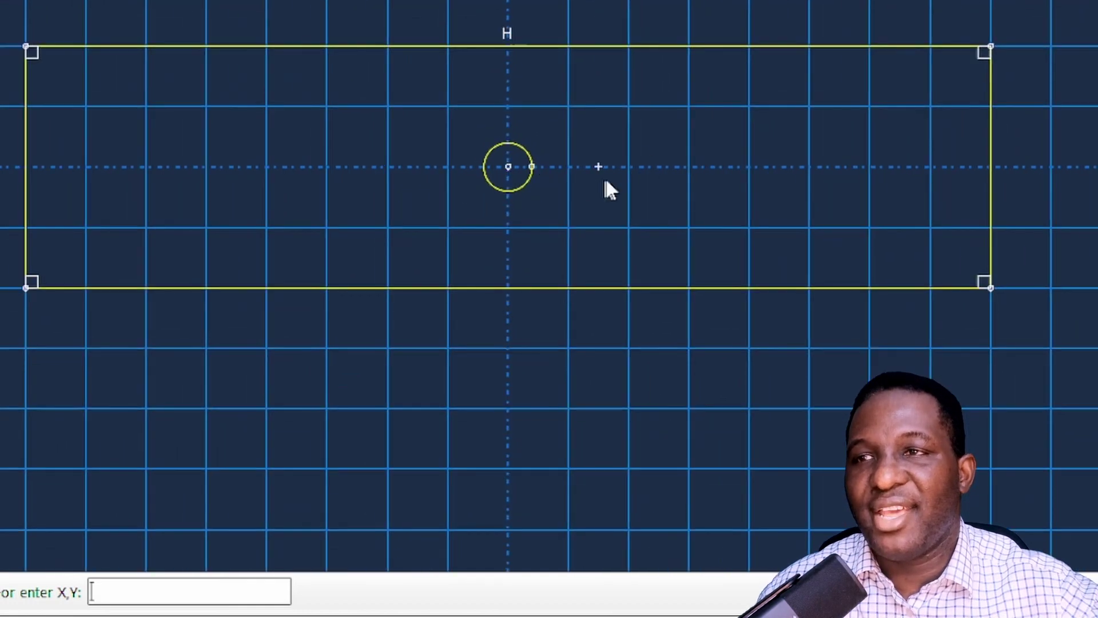
pyautogui.rightClick(644, 156)
pyautogui.click(739, 271)
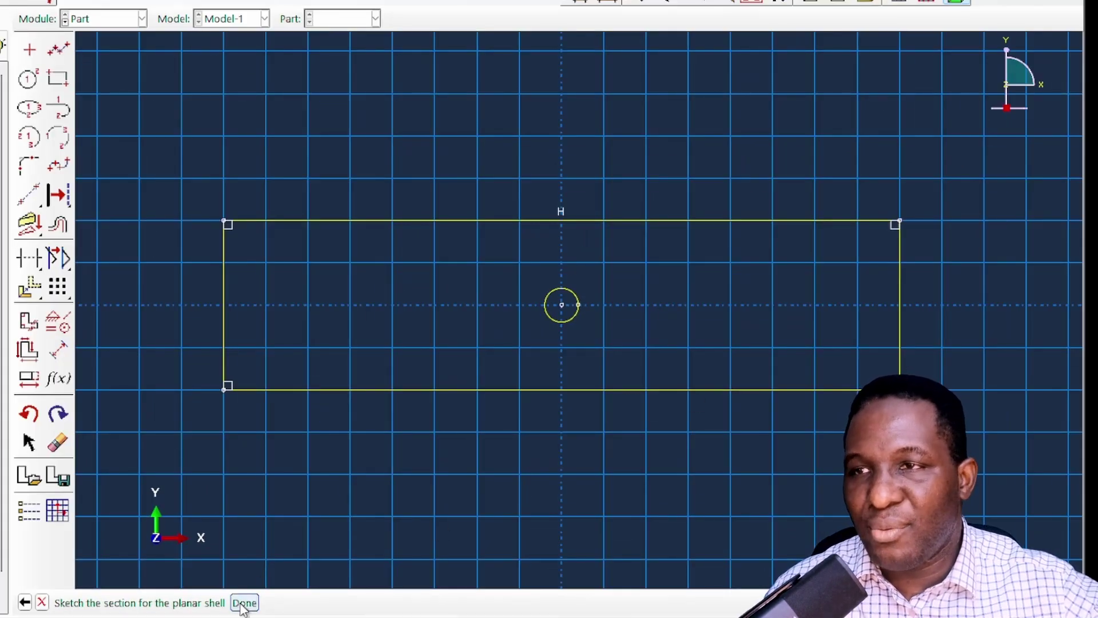
pyautogui.click(244, 603)
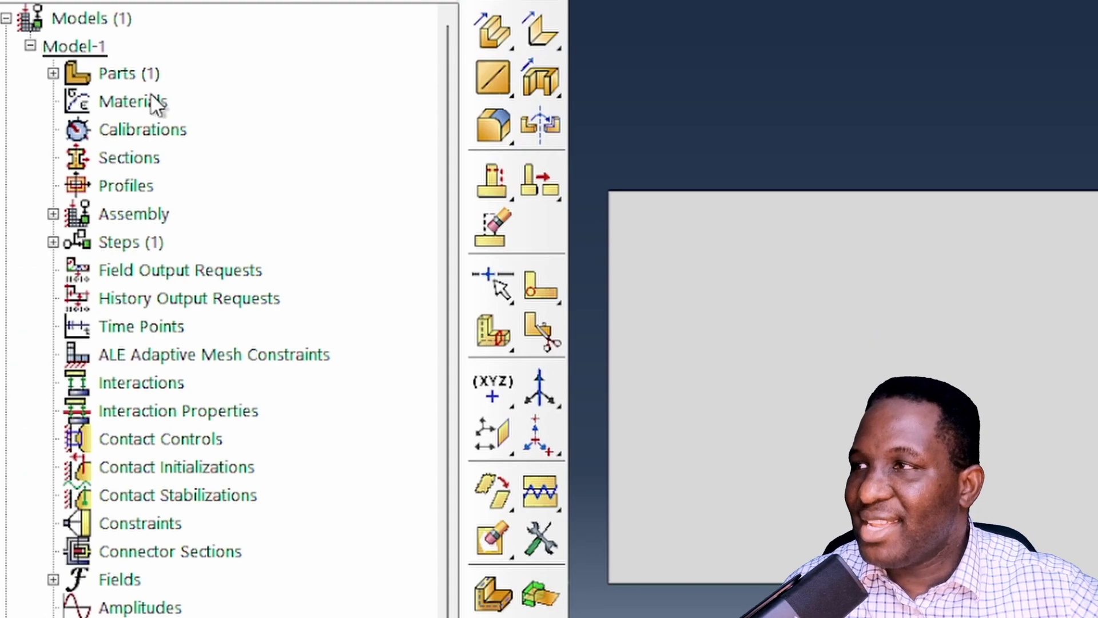
# Create a material named PP with isotropic elastic behaviour and a Young's modulus of 1.308e3
pyautogui.click(143, 102)
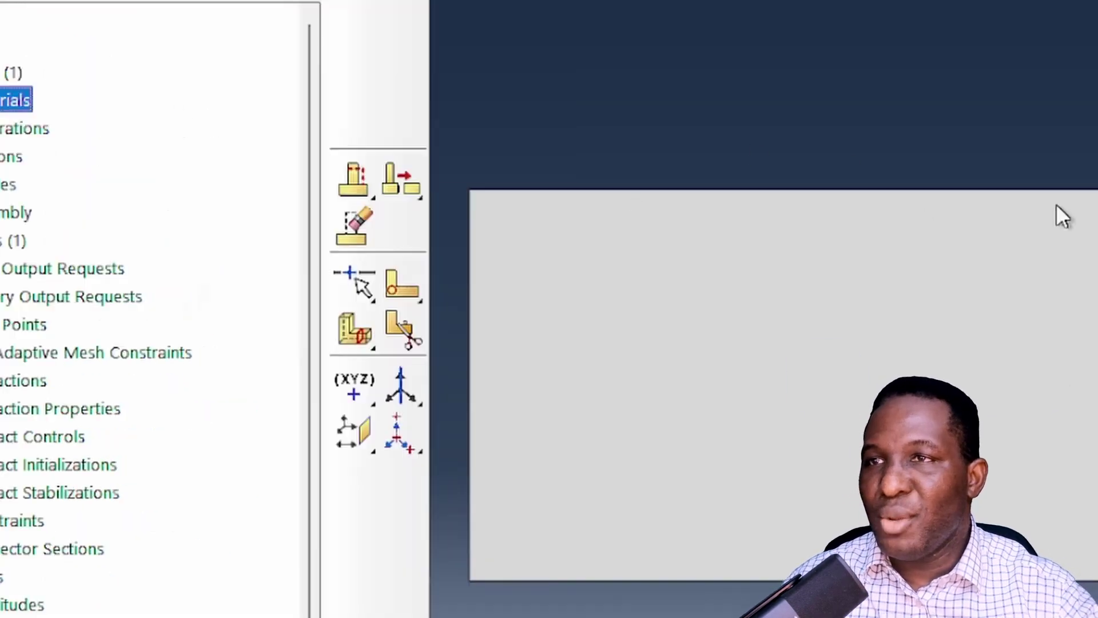
pyautogui.doubleClick(133, 101)
pyautogui.write('P')
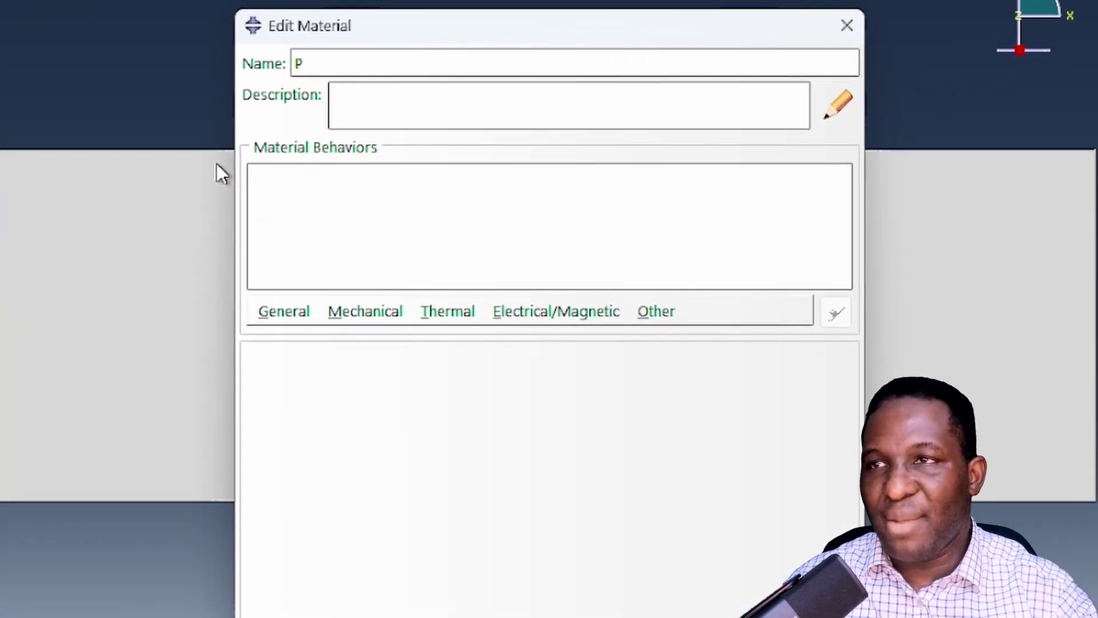
pyautogui.write('P')
pyautogui.click(365, 311)
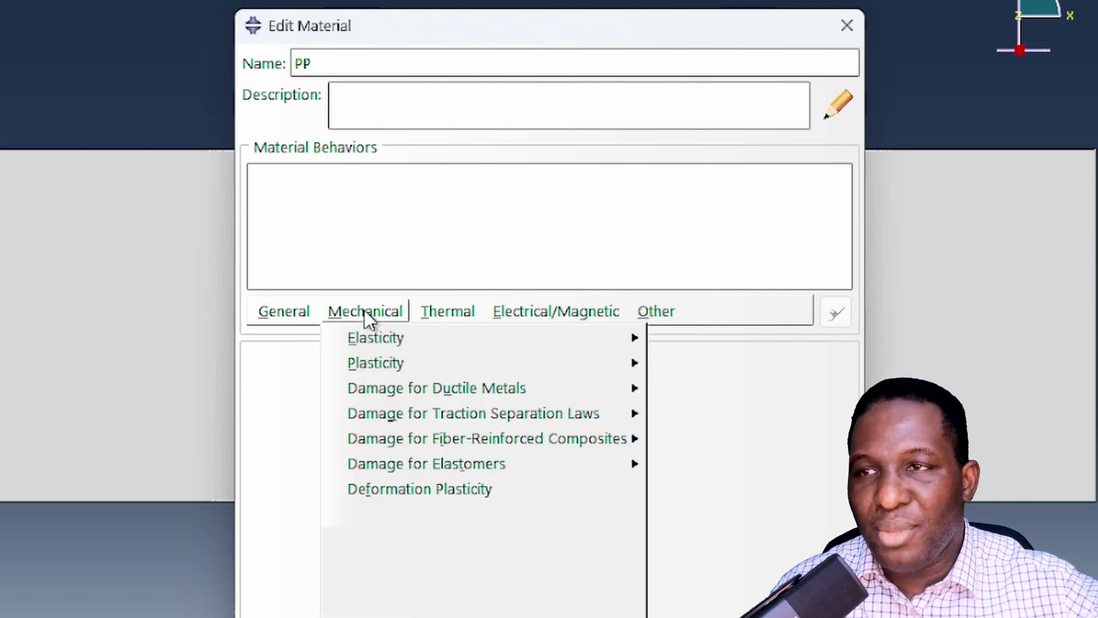
pyautogui.moveTo(589, 337)
pyautogui.click(706, 338)
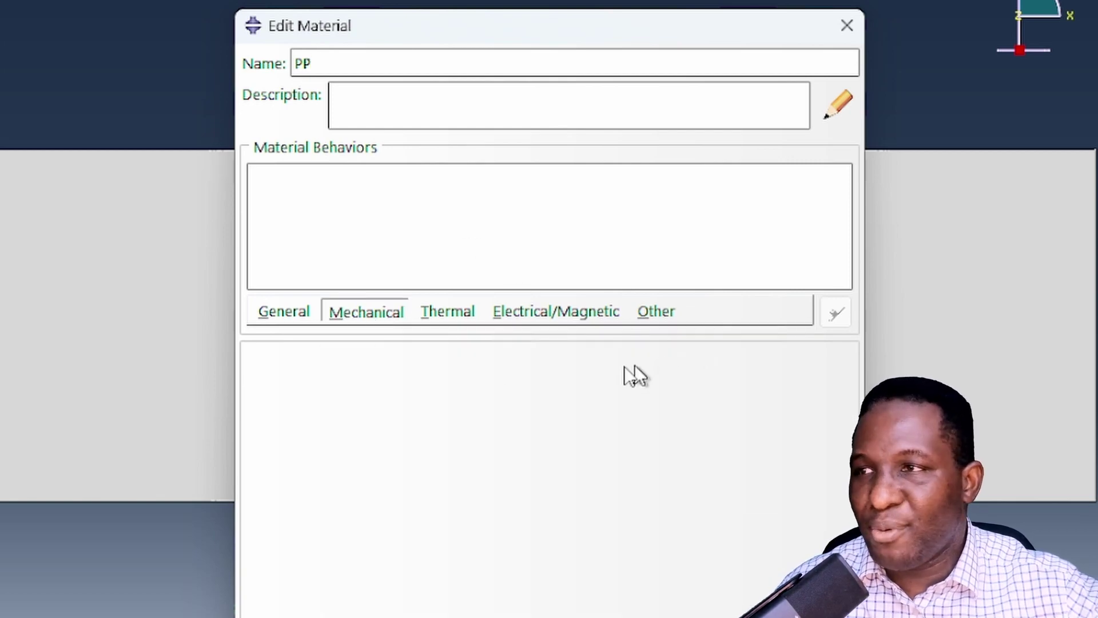
pyautogui.click(280, 617)
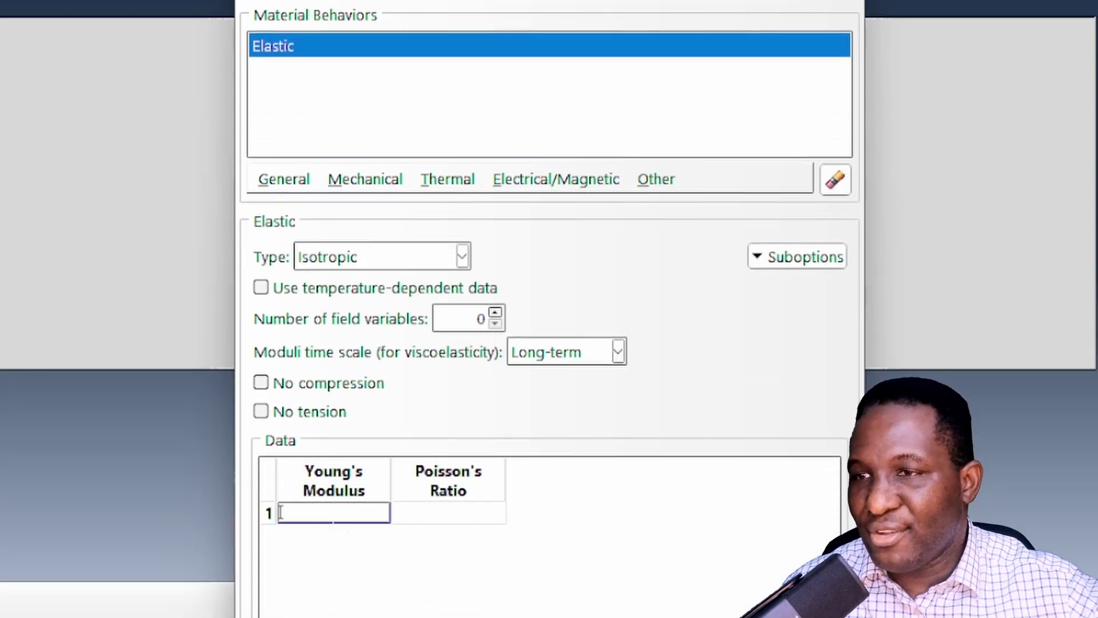
pyautogui.write('1.308e3')
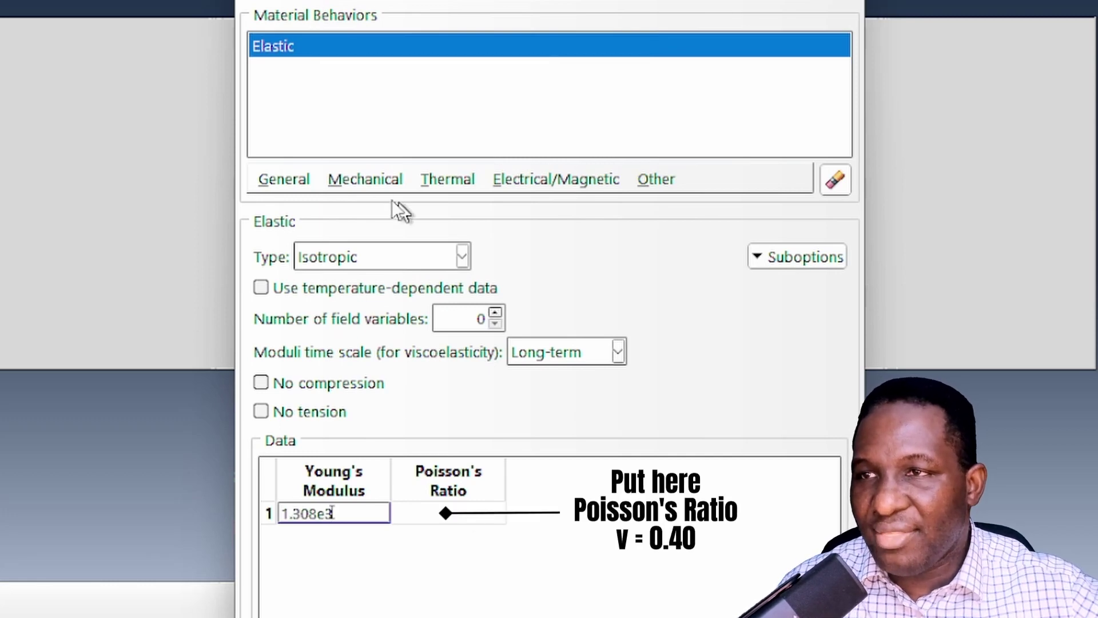
# Add plastic behaviour to the PP material with a yield stress of 40 at a plastic strain of 0.0
pyautogui.click(366, 179)
pyautogui.moveTo(447, 229)
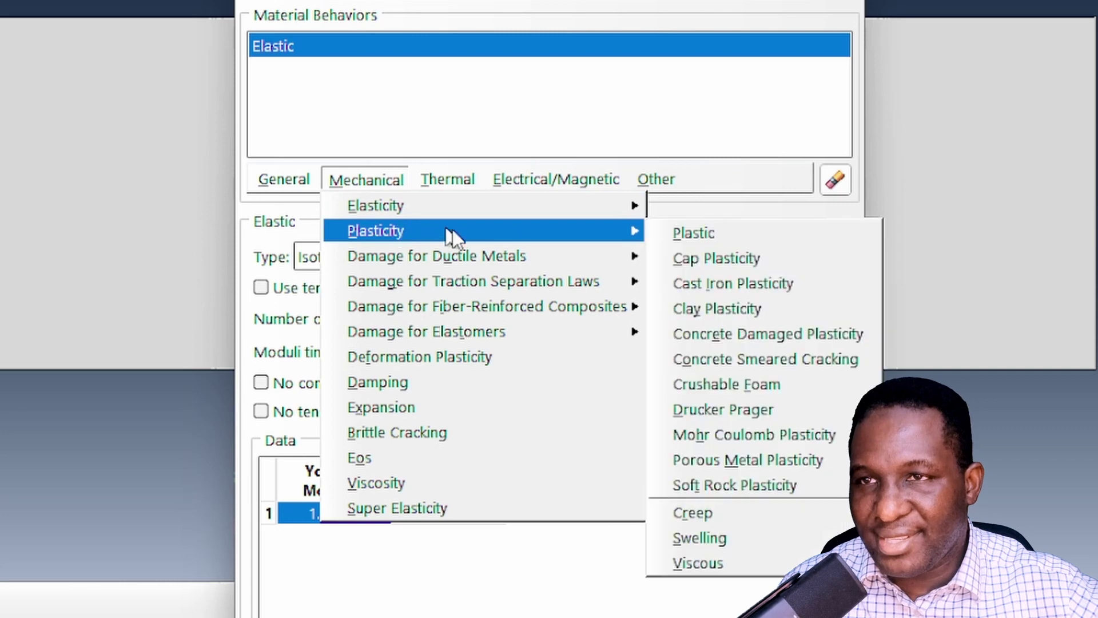
pyautogui.click(686, 232)
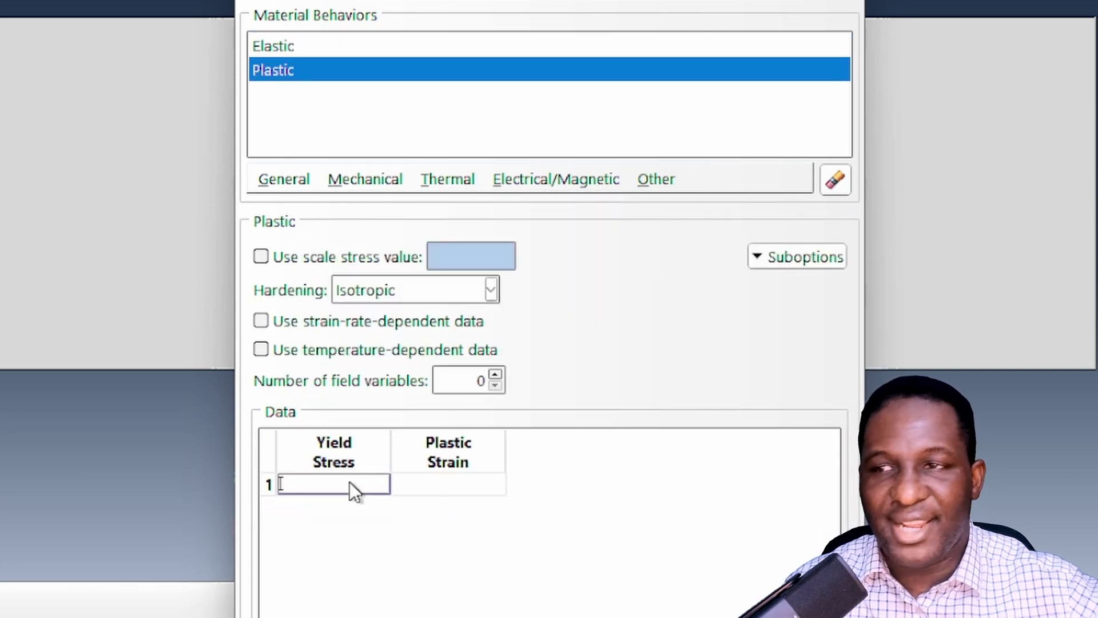
pyautogui.write('40')
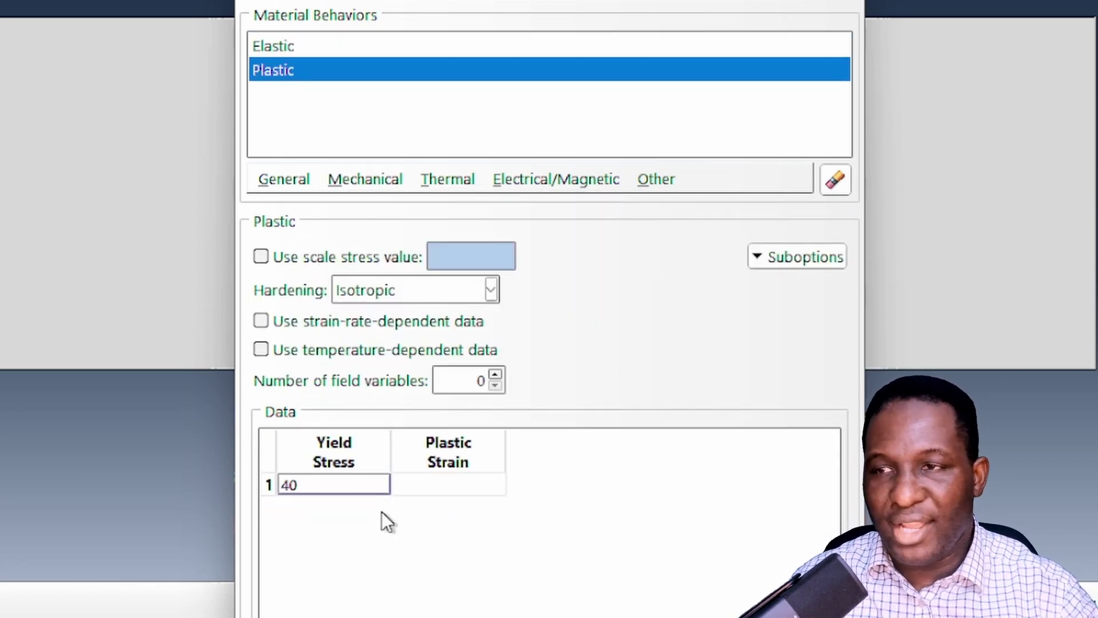
pyautogui.press('Tab')
pyautogui.write('0.0')
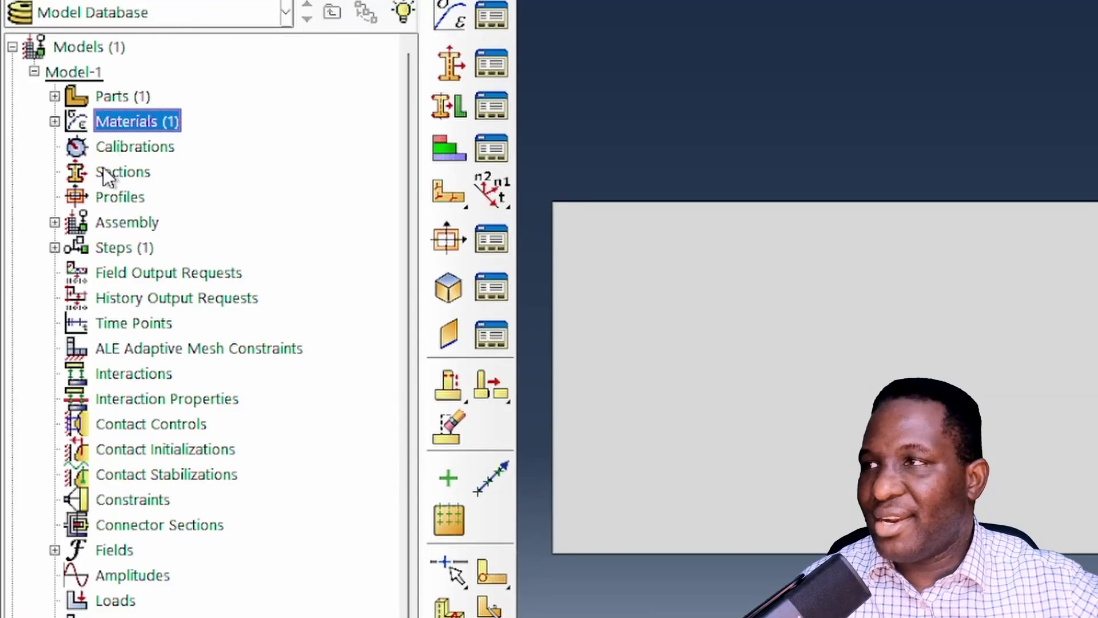
# Create a section named PPSection
pyautogui.click(111, 173)
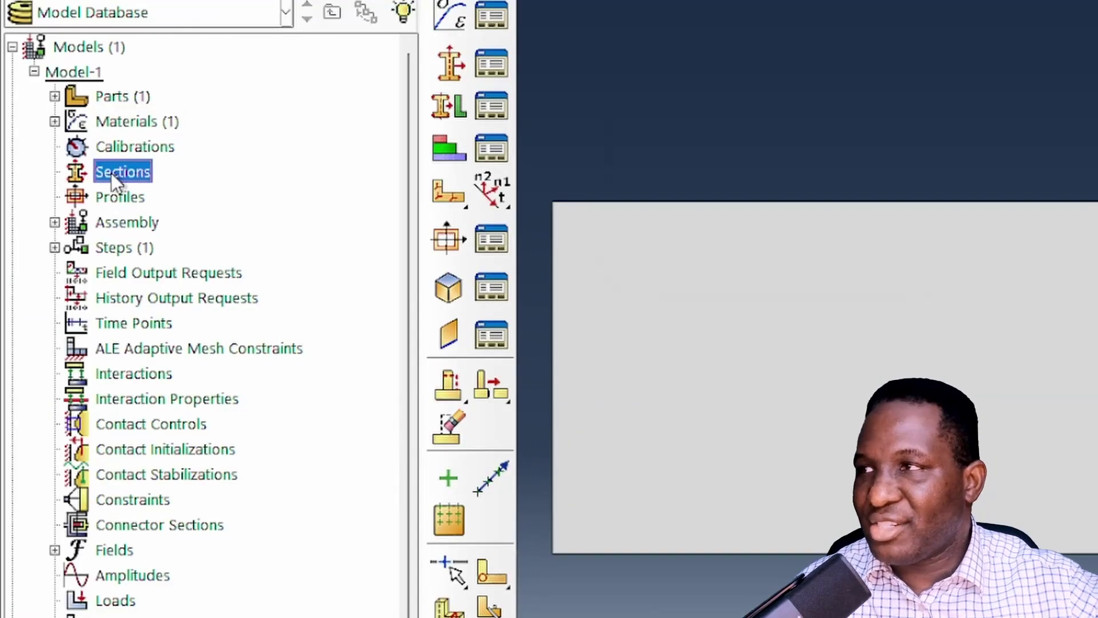
pyautogui.doubleClick(111, 173)
pyautogui.write('PPSection')
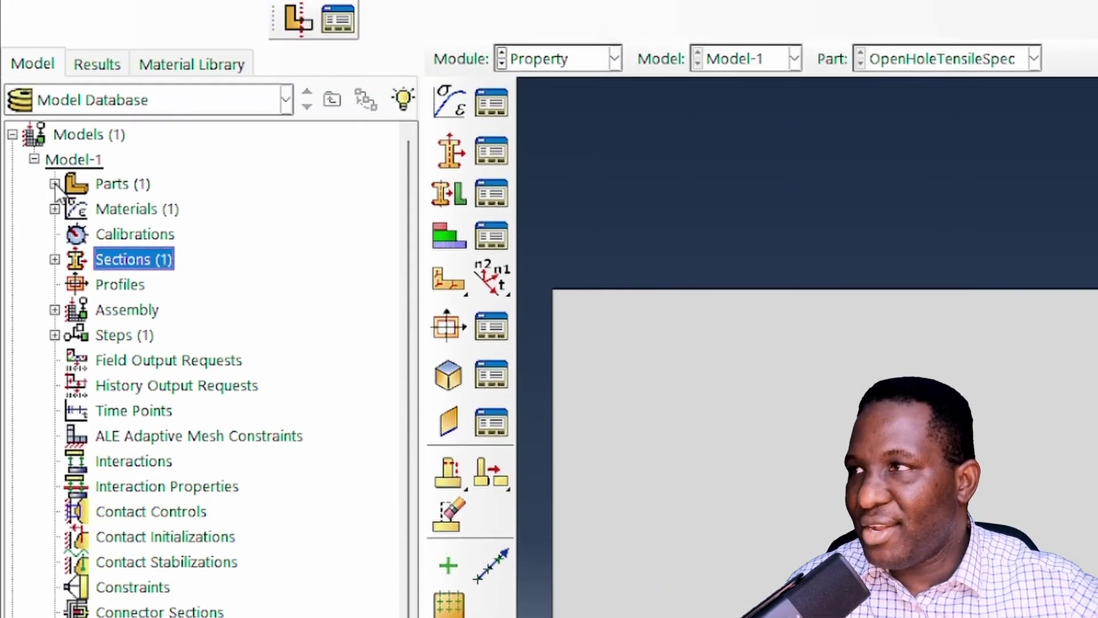
# Open the mesh of the OpenHoleTensileSpec part and seed the part with an approximate global size of 2
pyautogui.click(55, 184)
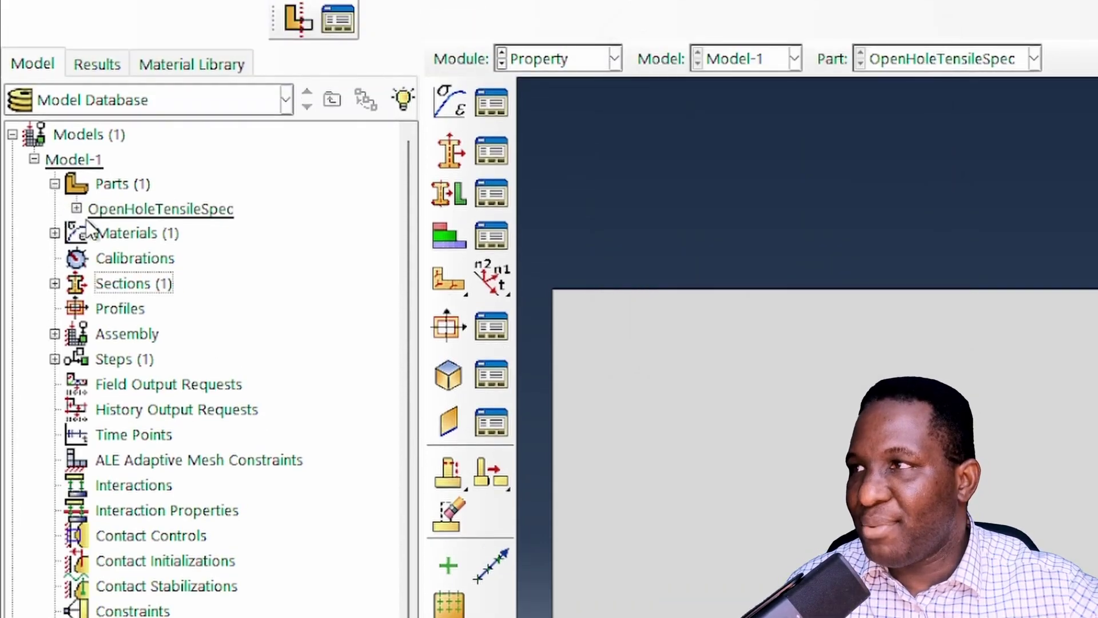
pyautogui.click(76, 208)
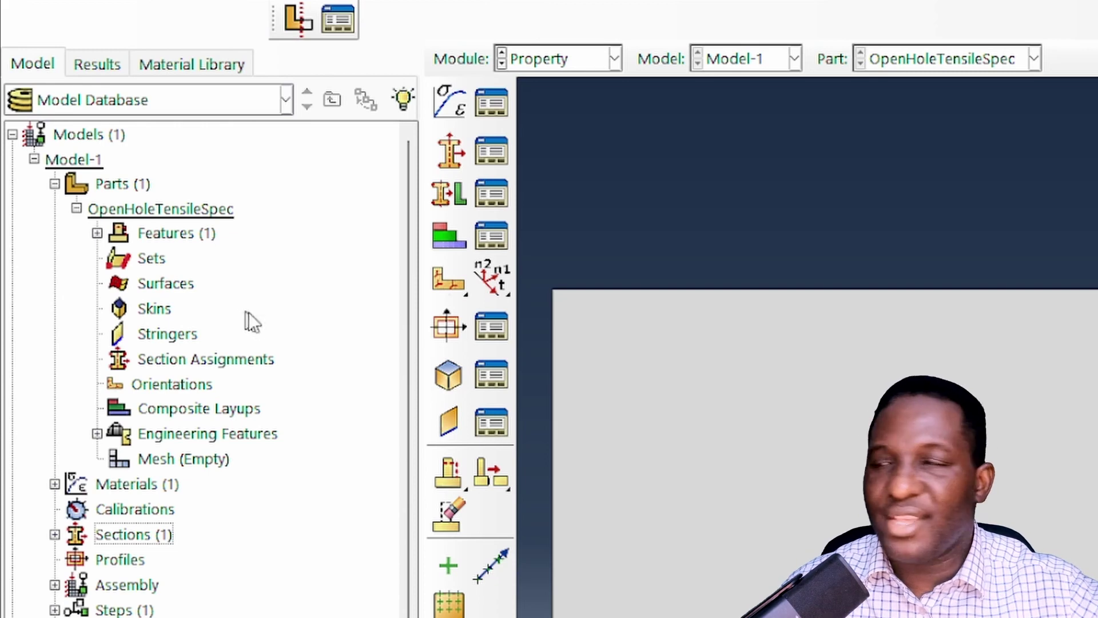
pyautogui.doubleClick(188, 457)
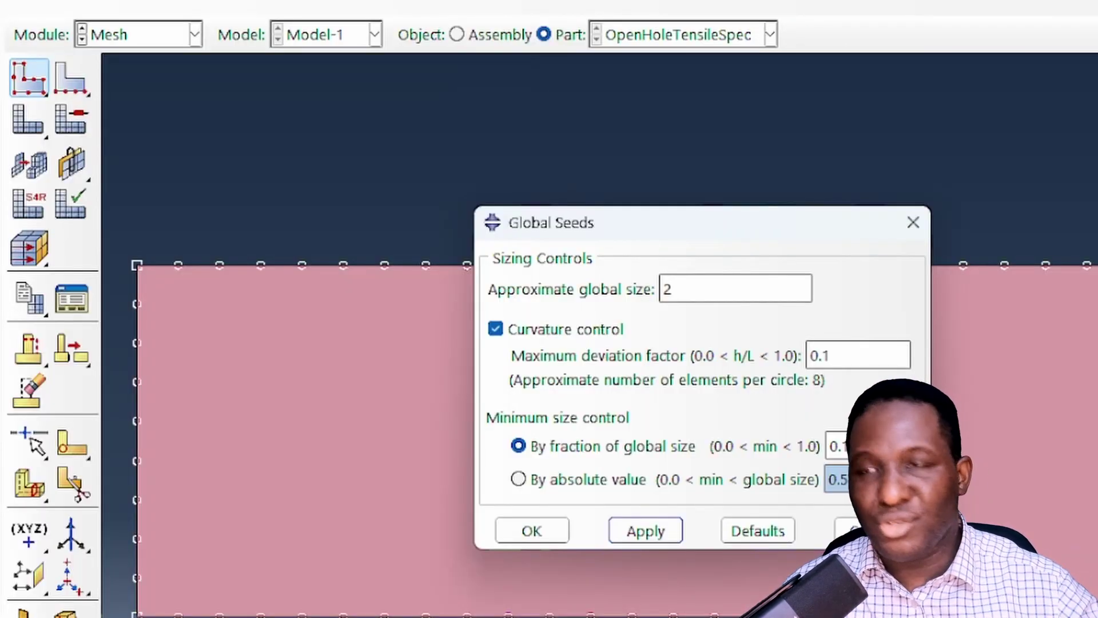
pyautogui.click(517, 533)
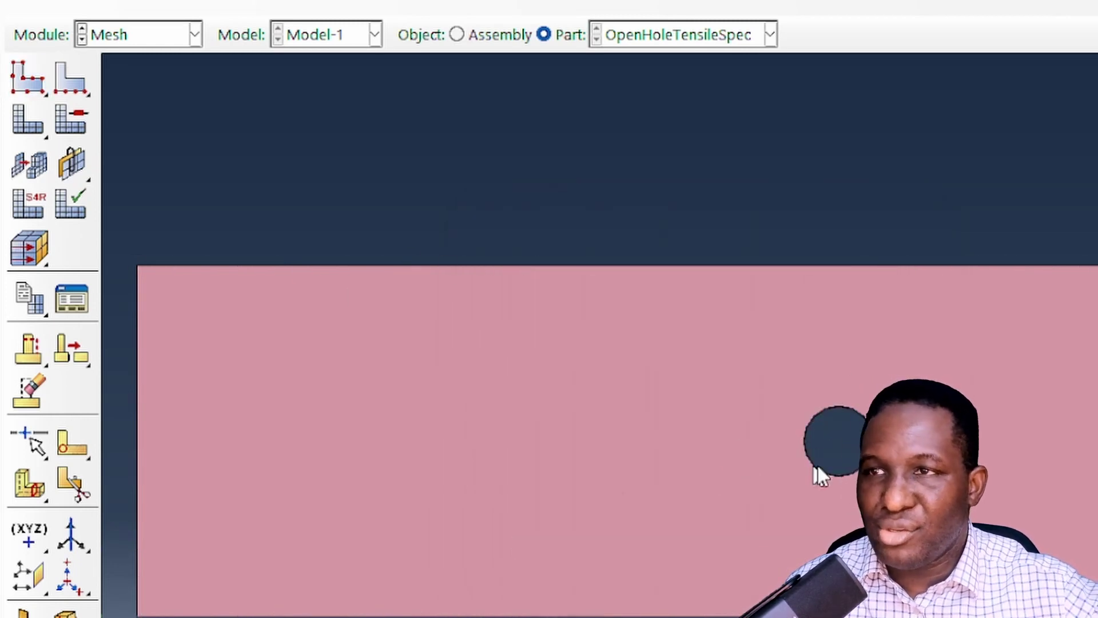
# Seed the circular hole edge by number with 40 elements and no bias
pyautogui.click(86, 89)
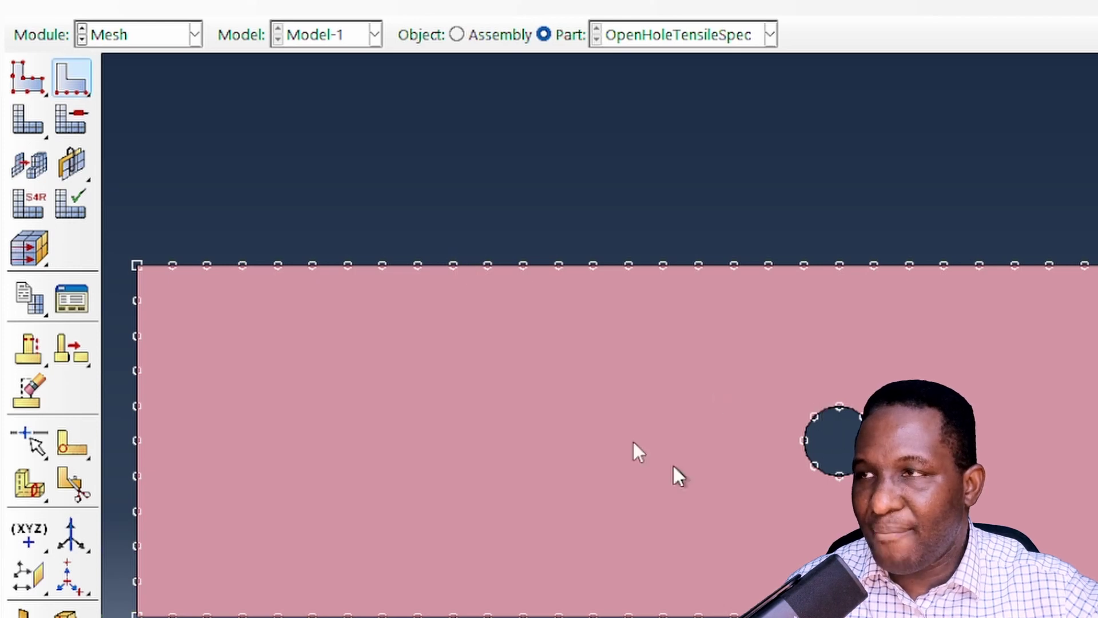
pyautogui.click(836, 473)
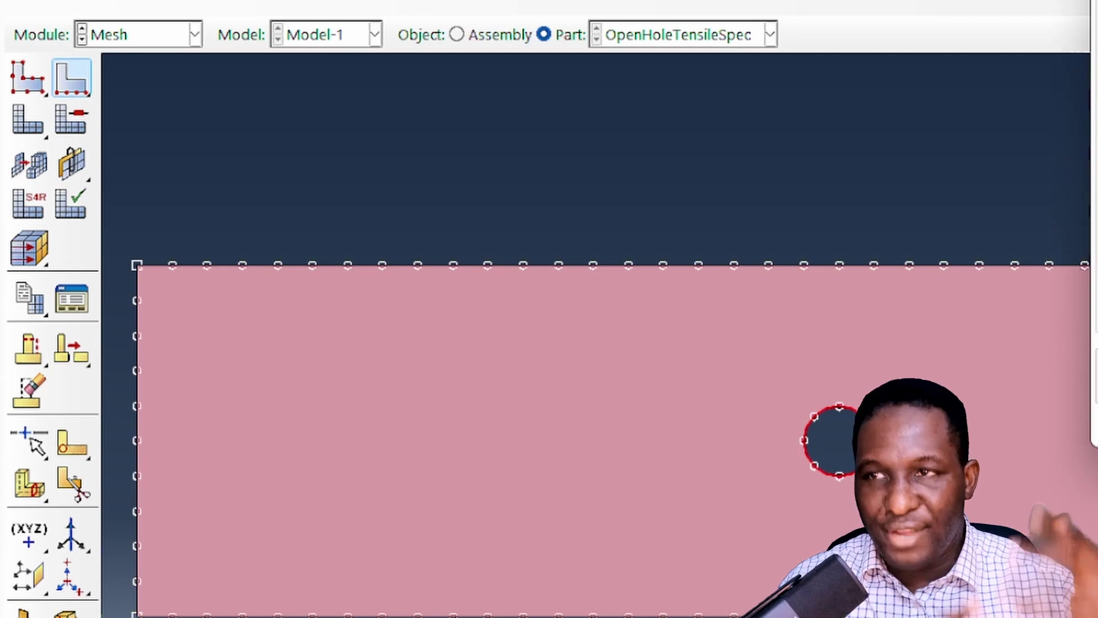
pyautogui.middleClick(836, 472)
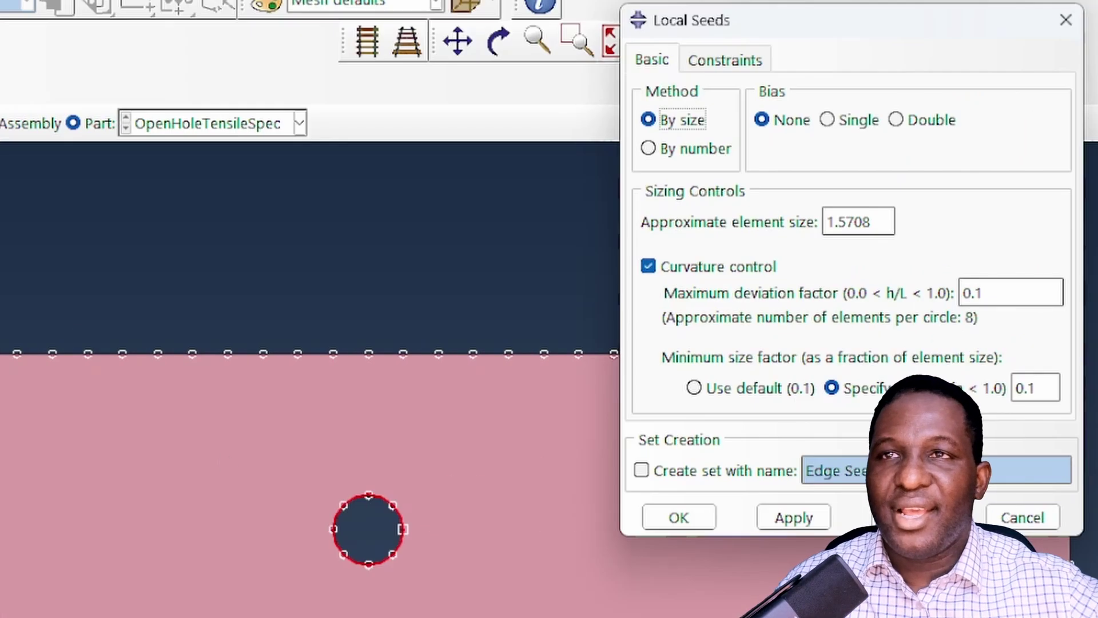
pyautogui.click(703, 150)
pyautogui.doubleClick(833, 222)
pyautogui.write('40')
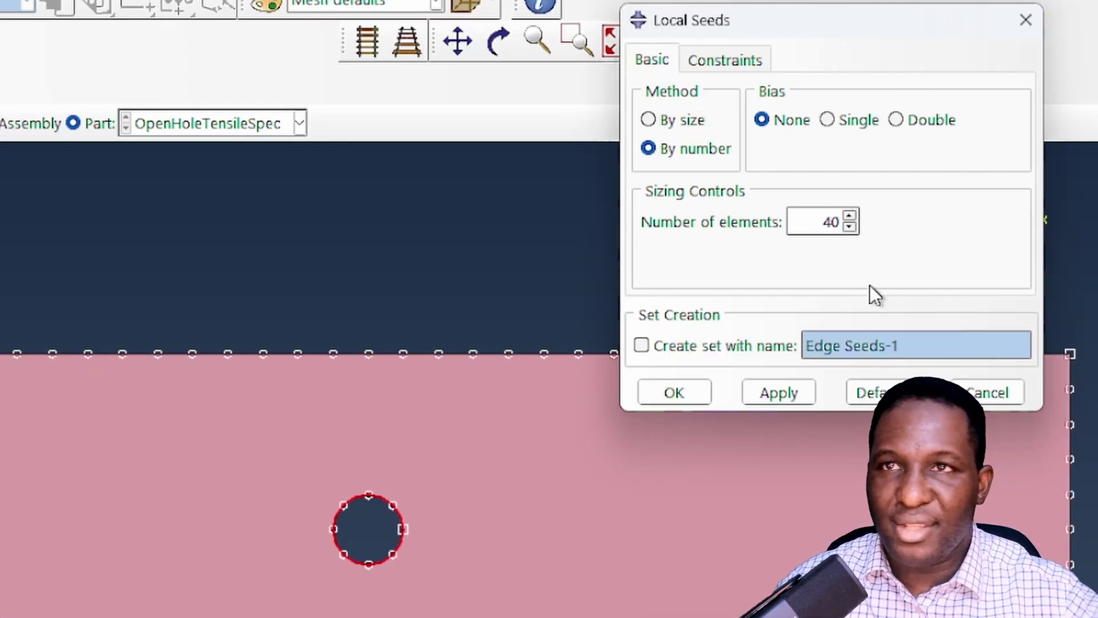
pyautogui.click(774, 394)
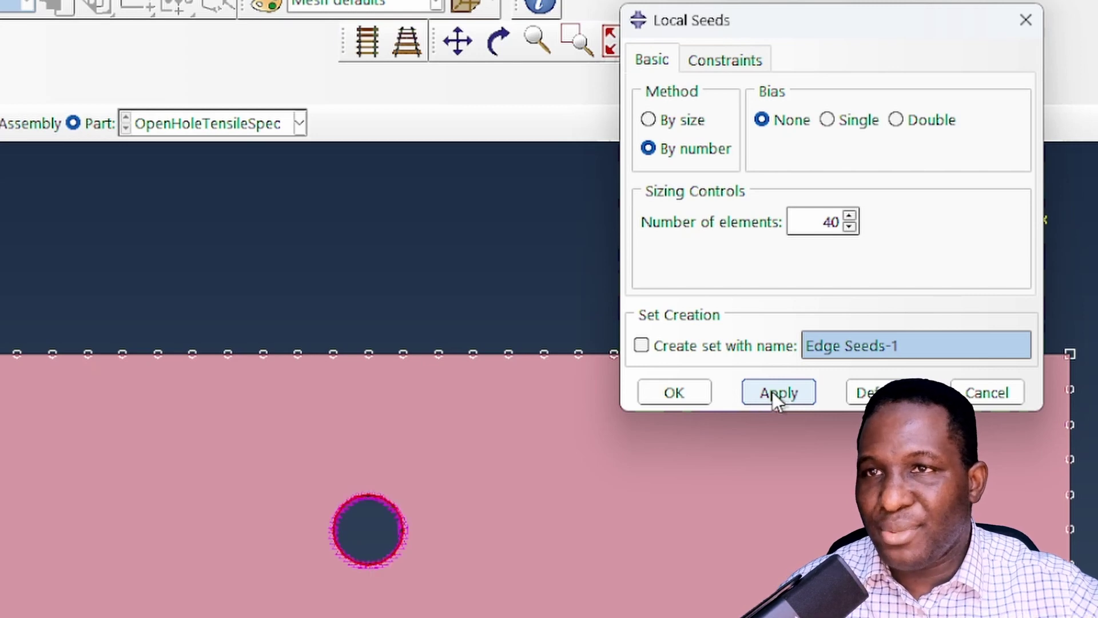
pyautogui.click(673, 394)
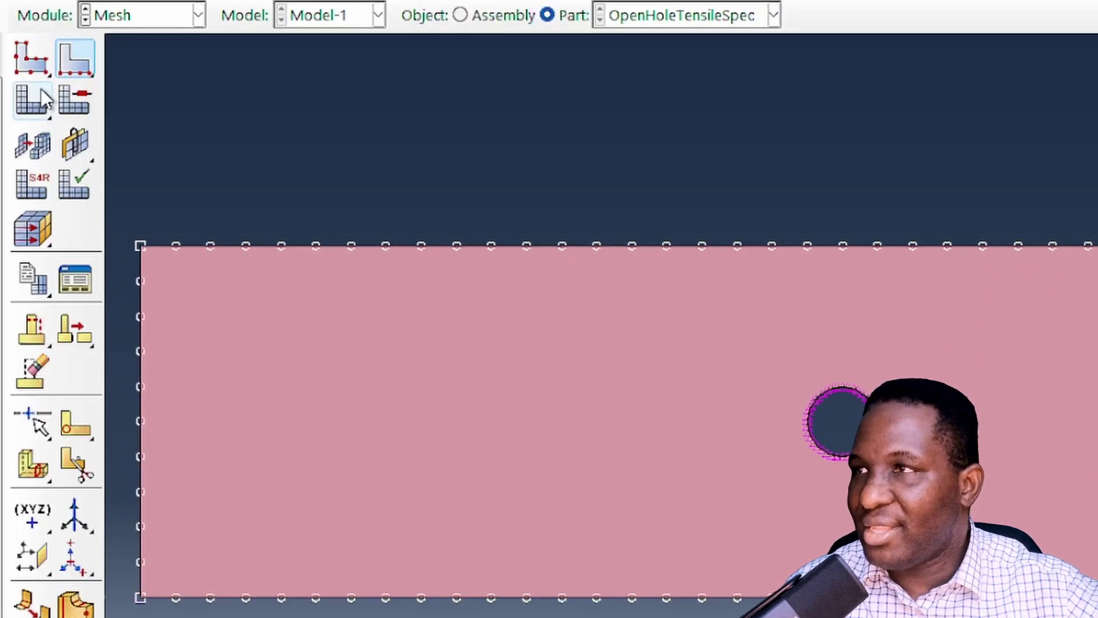
# Set the mesh controls to the Tri element shape with the Free technique, and mesh the part
pyautogui.click(74, 100)
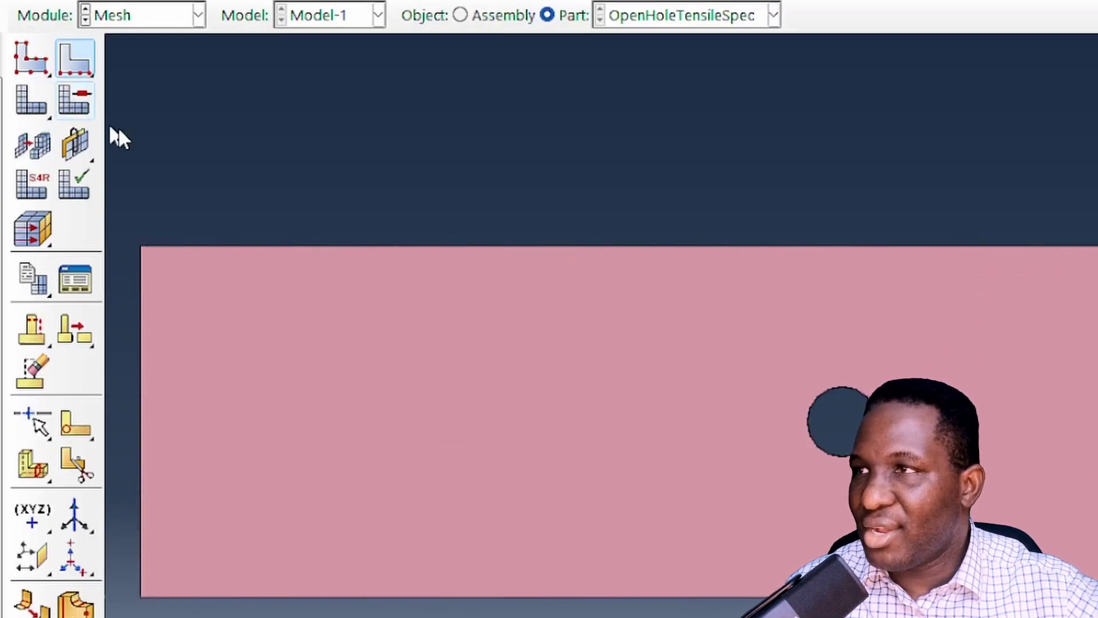
pyautogui.click(796, 226)
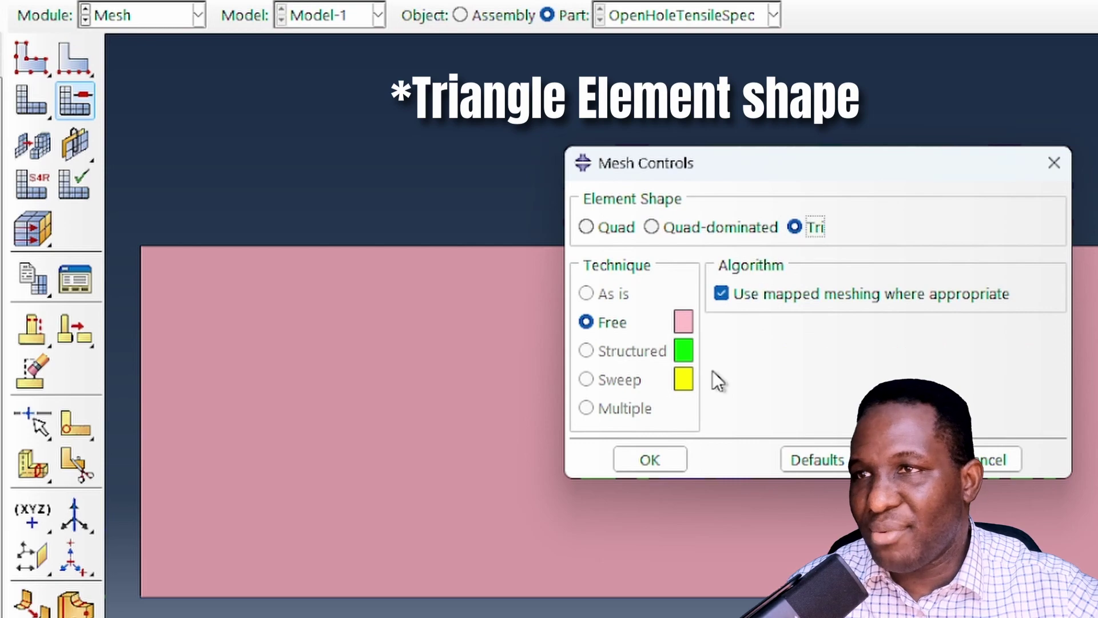
pyautogui.click(651, 458)
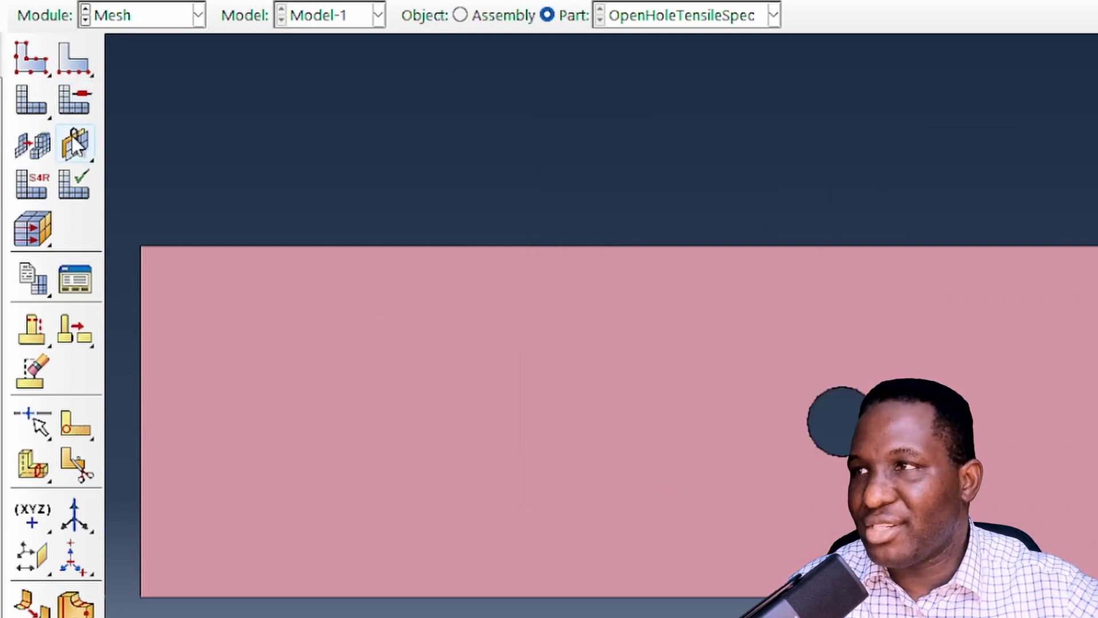
pyautogui.click(44, 103)
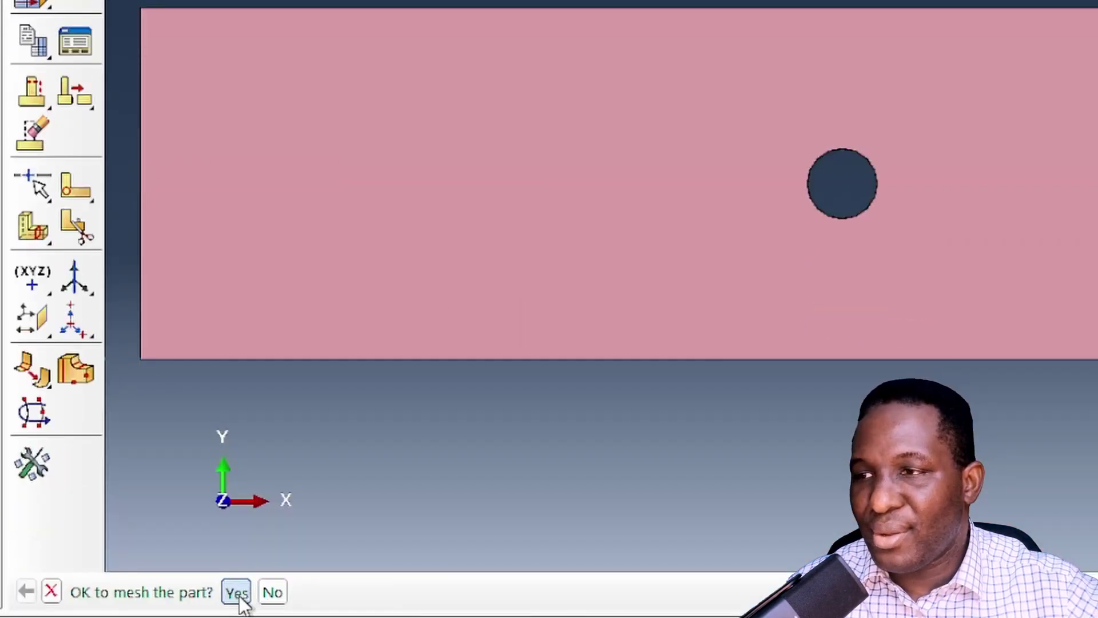
pyautogui.click(237, 592)
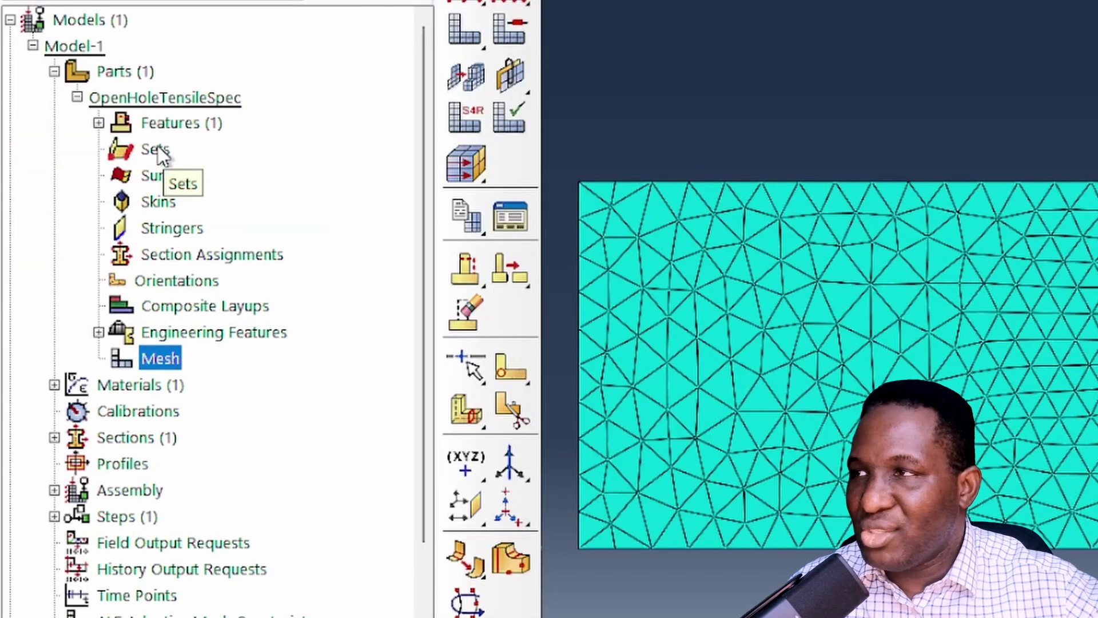
# Assign PPSection to the whole plate region of the part, with the thickness taken from the section
pyautogui.doubleClick(160, 240)
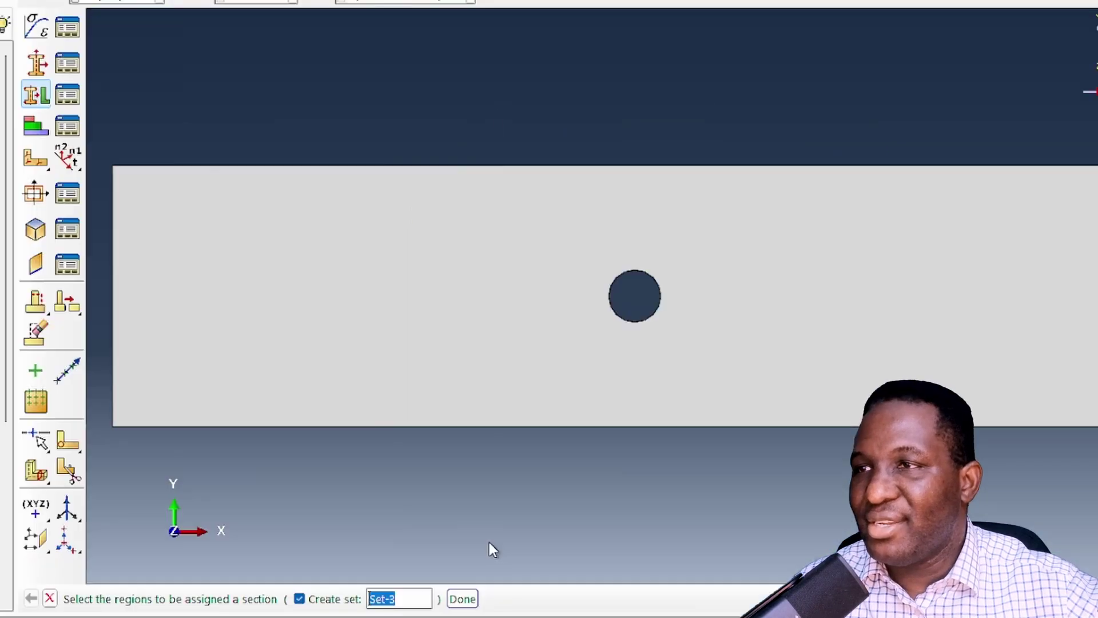
pyautogui.click(486, 401)
pyautogui.click(332, 598)
pyautogui.click(393, 598)
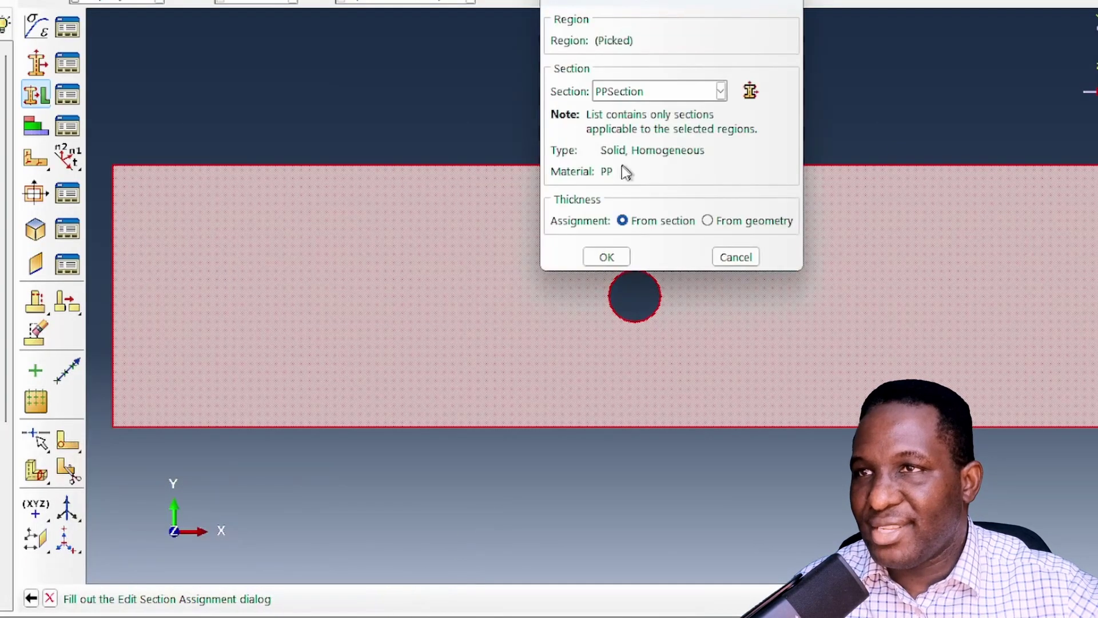
pyautogui.click(598, 257)
# Create an assembly instance of OpenHoleTensileSpec and a geometry set named CornerNodes containing the plate's four corner vertices
pyautogui.click(150, 257)
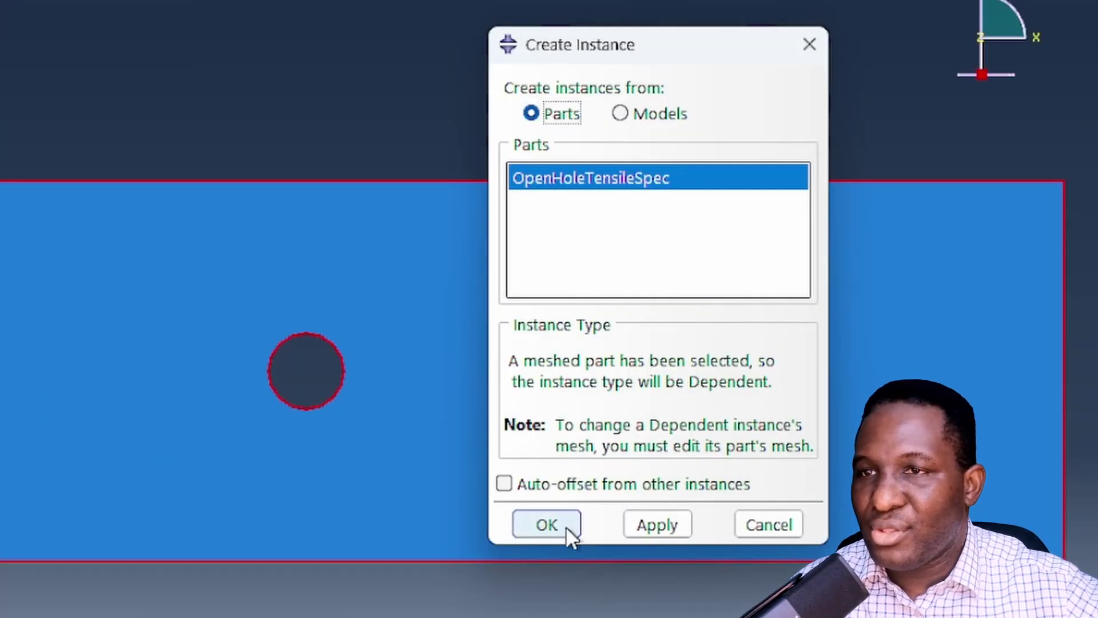
pyautogui.click(566, 527)
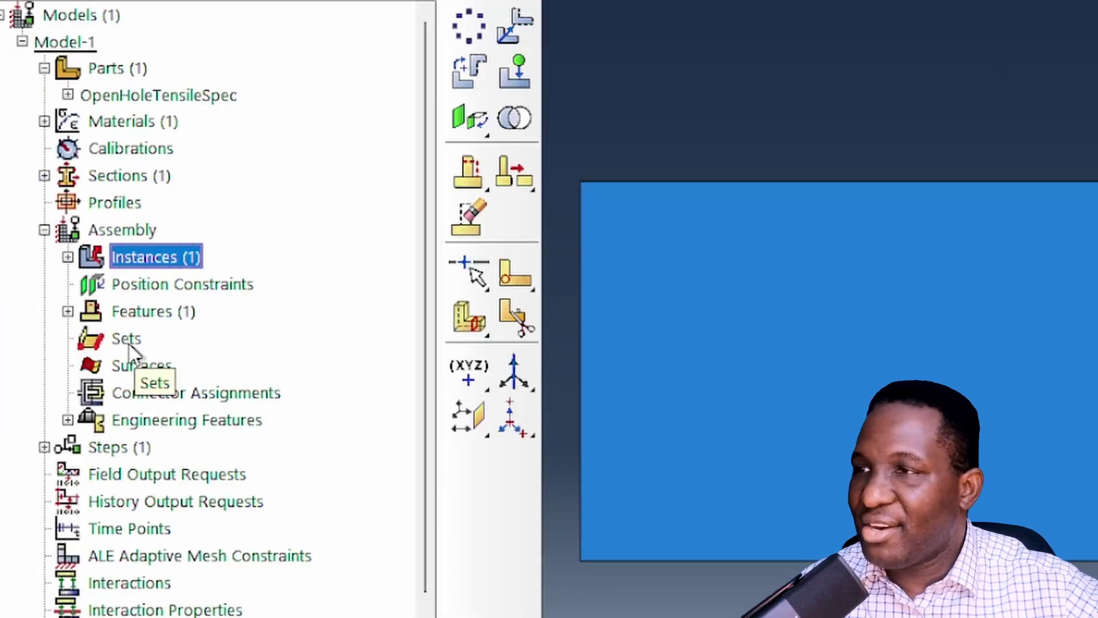
pyautogui.click(127, 340)
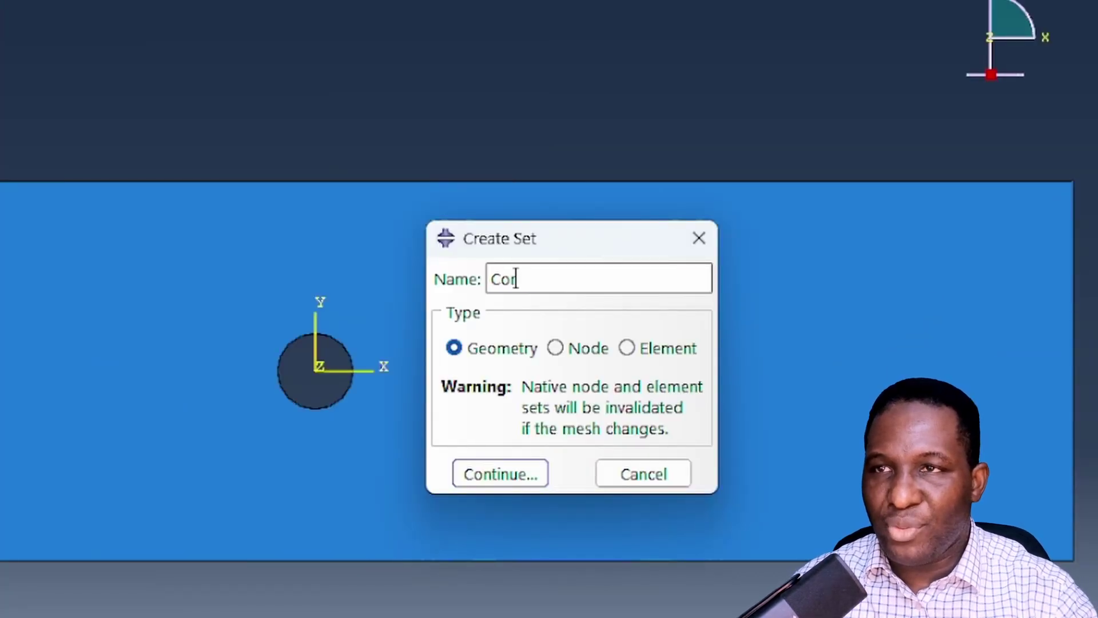
pyautogui.press('Return')
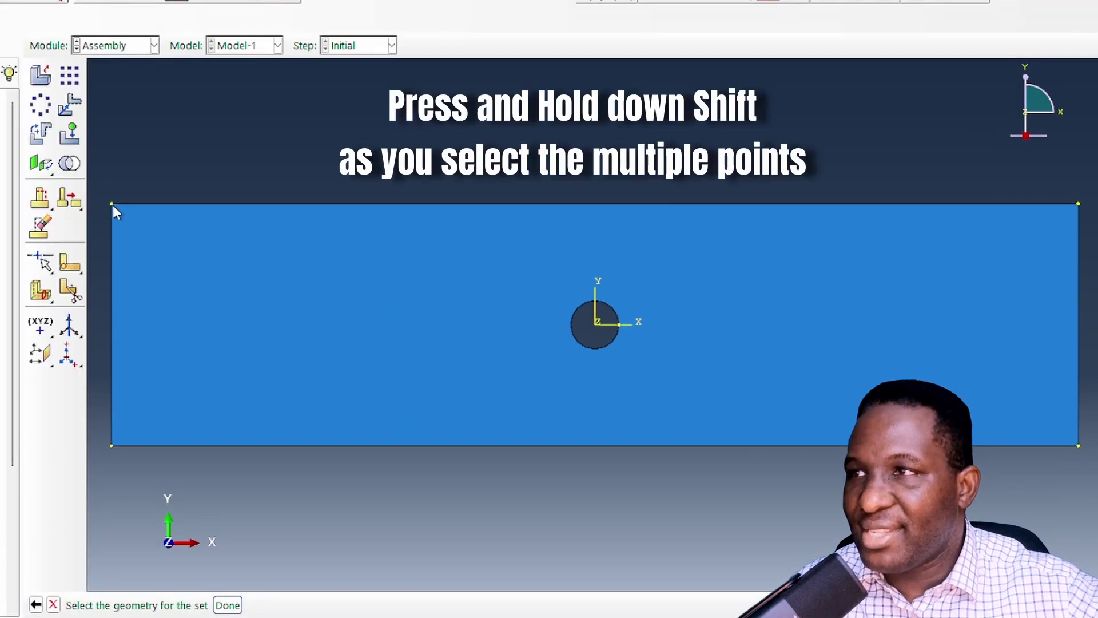
pyautogui.click(112, 204)
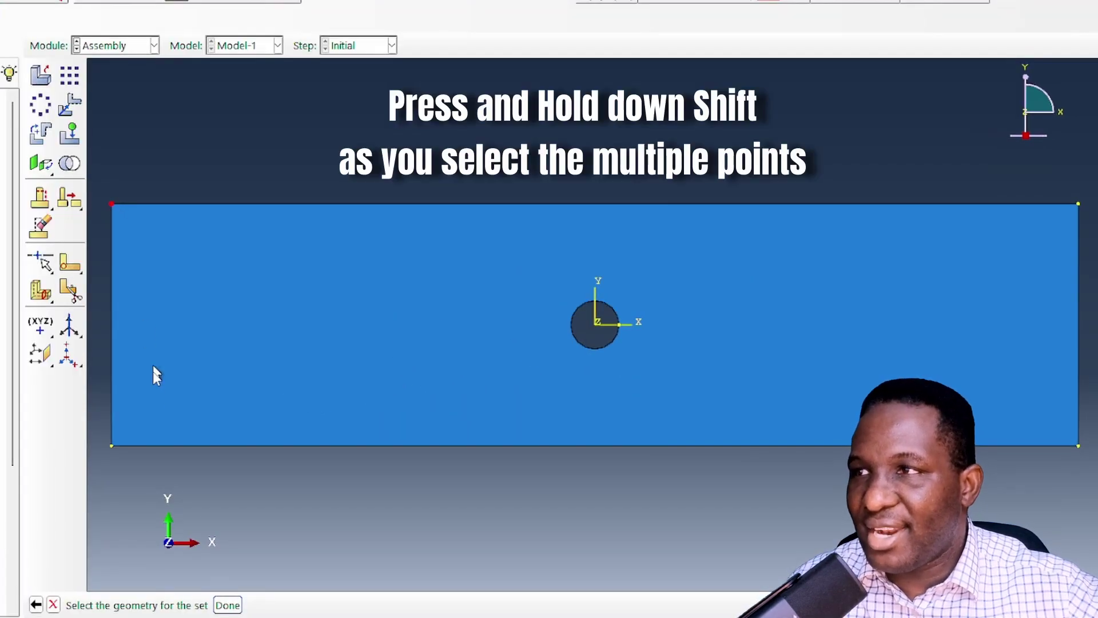
pyautogui.keyDown('shift'); pyautogui.click(112, 446); pyautogui.keyUp('shift')
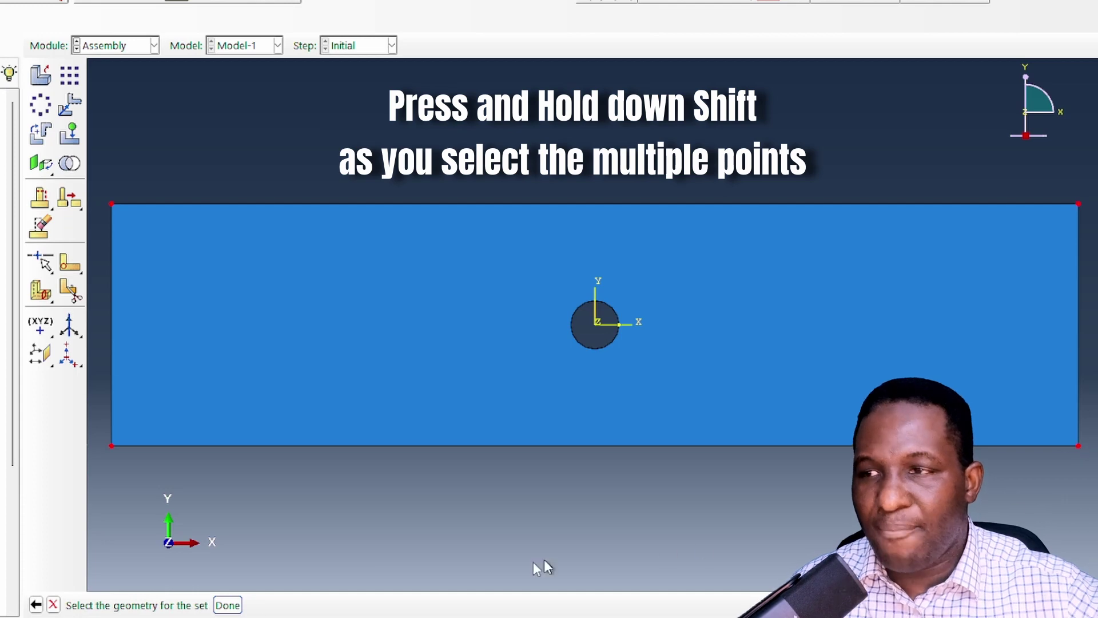
pyautogui.click(224, 606)
# Create a Displacement/Rotation boundary condition named XBackR in the Initial step, restraining the two left-edge corner vertices in the X direction
pyautogui.scroll(-3, 188, 385)
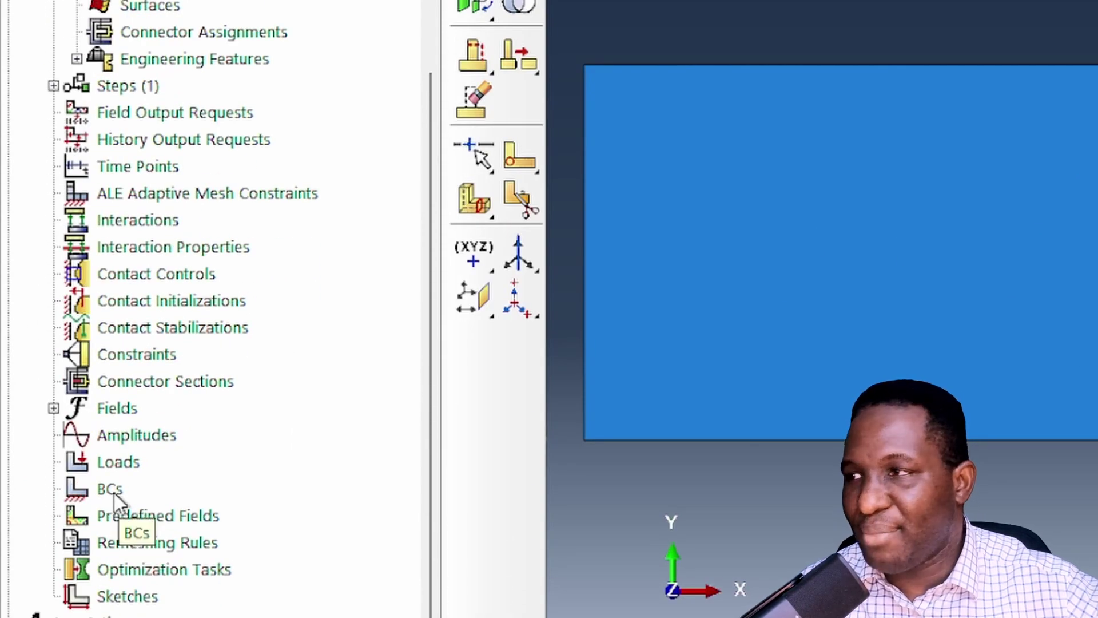
pyautogui.doubleClick(111, 490)
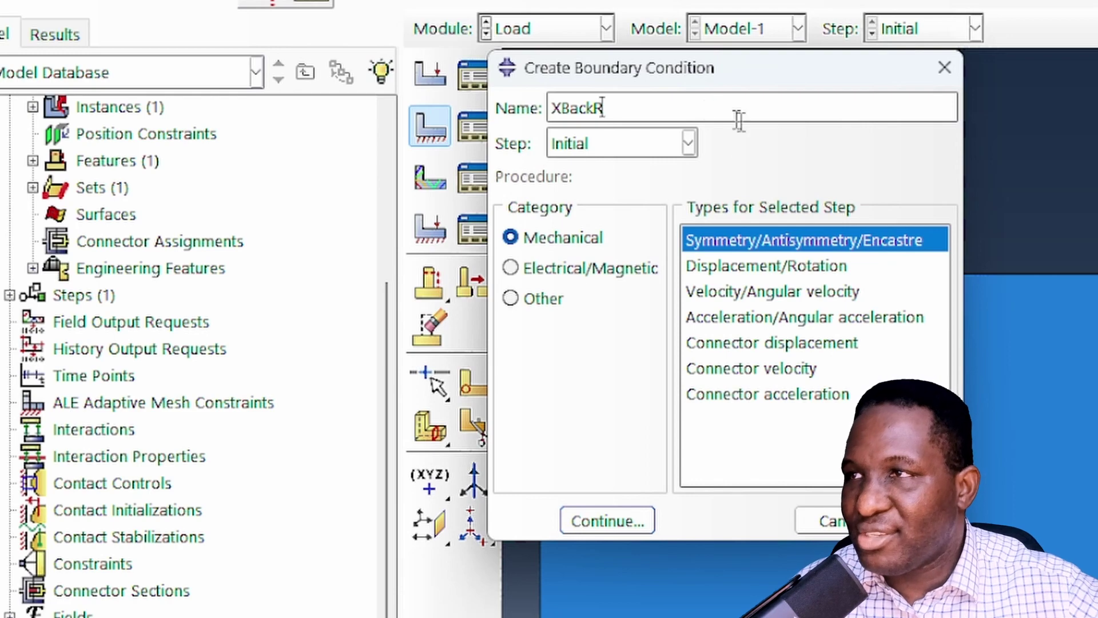
pyautogui.click(633, 144)
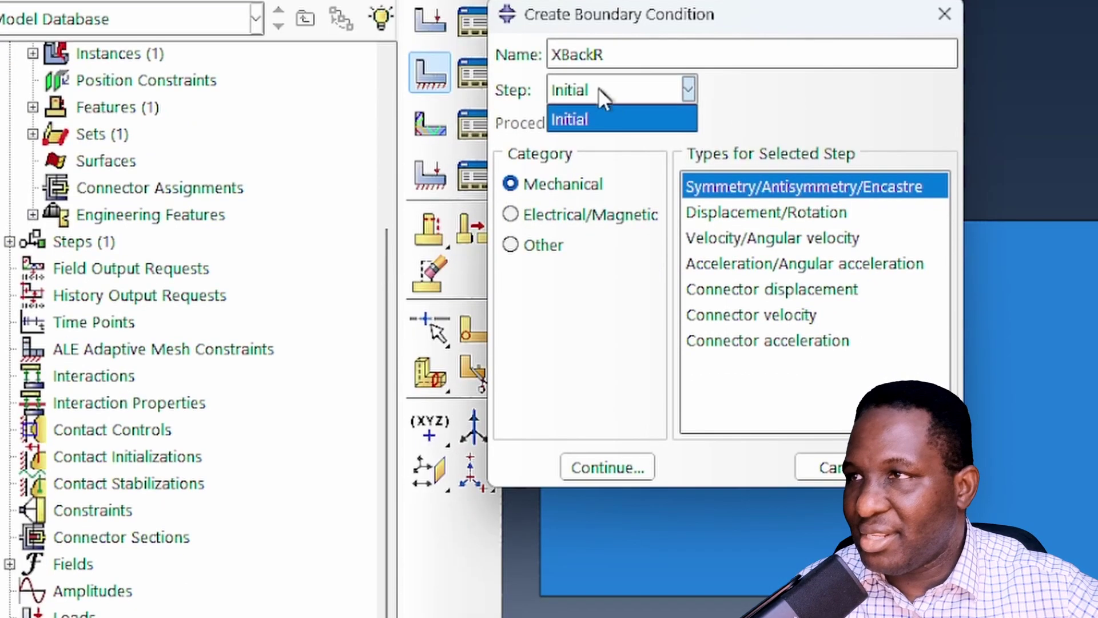
pyautogui.click(612, 172)
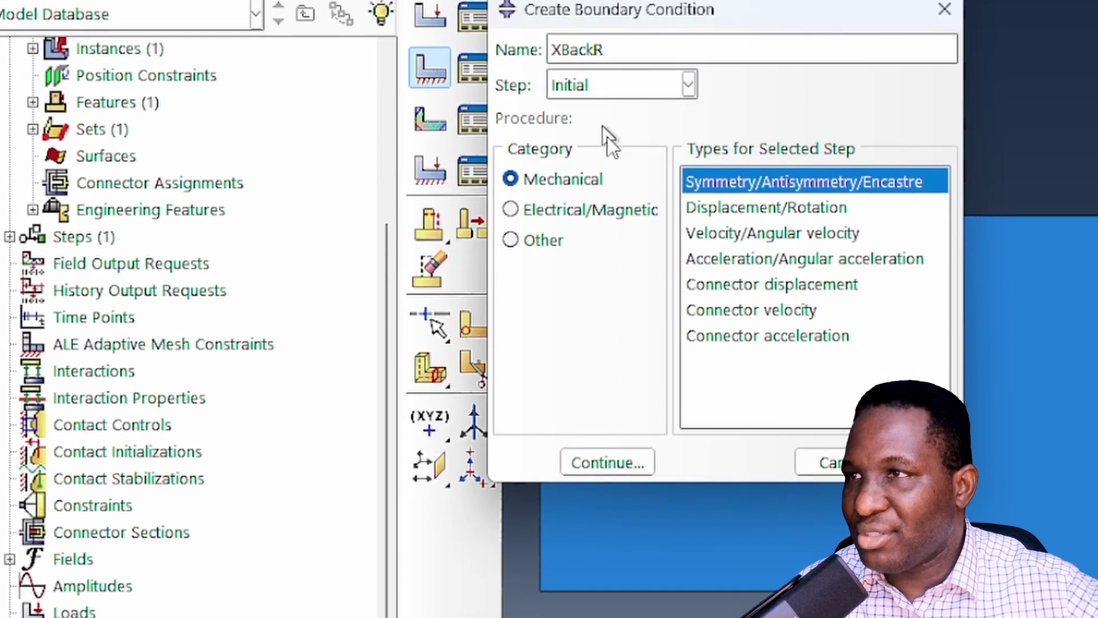
pyautogui.click(744, 266)
pyautogui.click(605, 453)
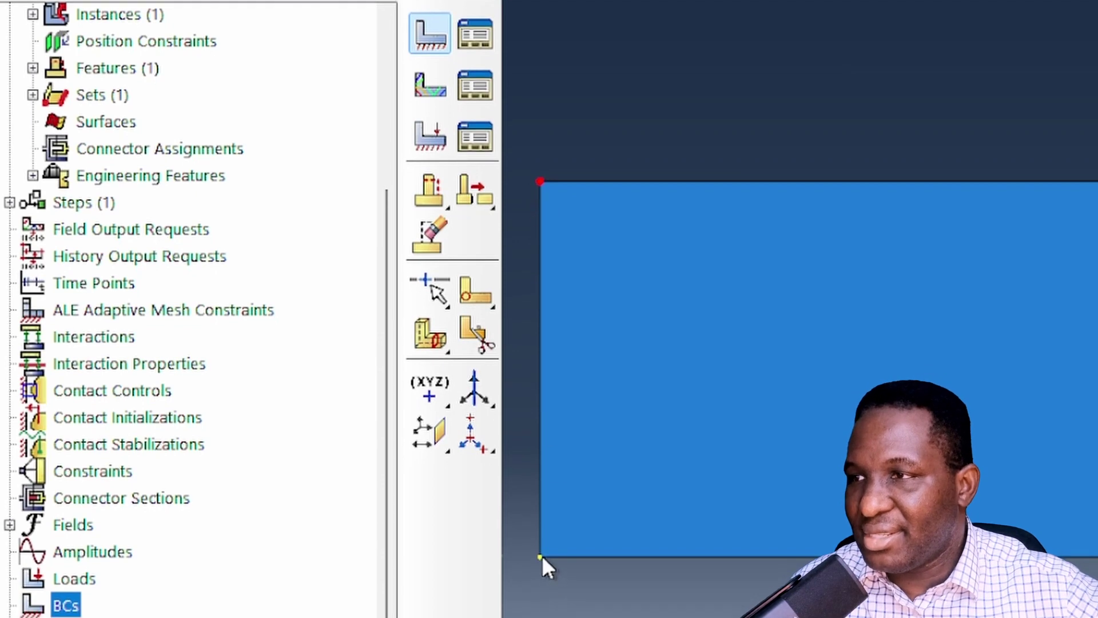
pyautogui.middleClick(553, 407)
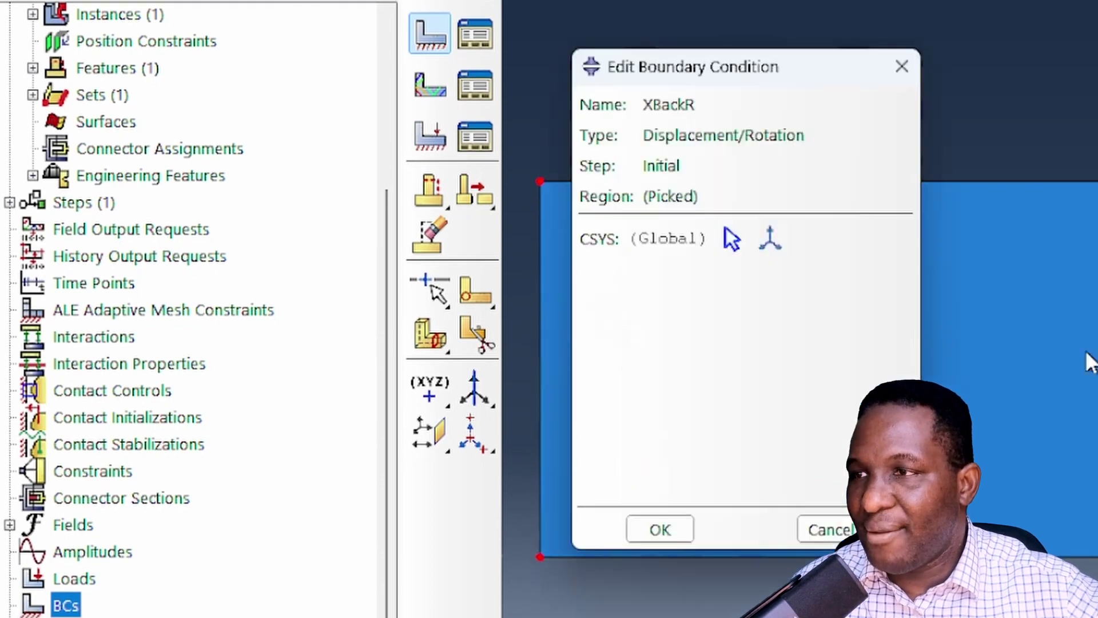
pyautogui.click(660, 530)
# Create a Displacement/Rotation boundary condition named yBaseR in the Initial step, restraining U2 at the two bottom-edge corner vertices
pyautogui.doubleClick(86, 605)
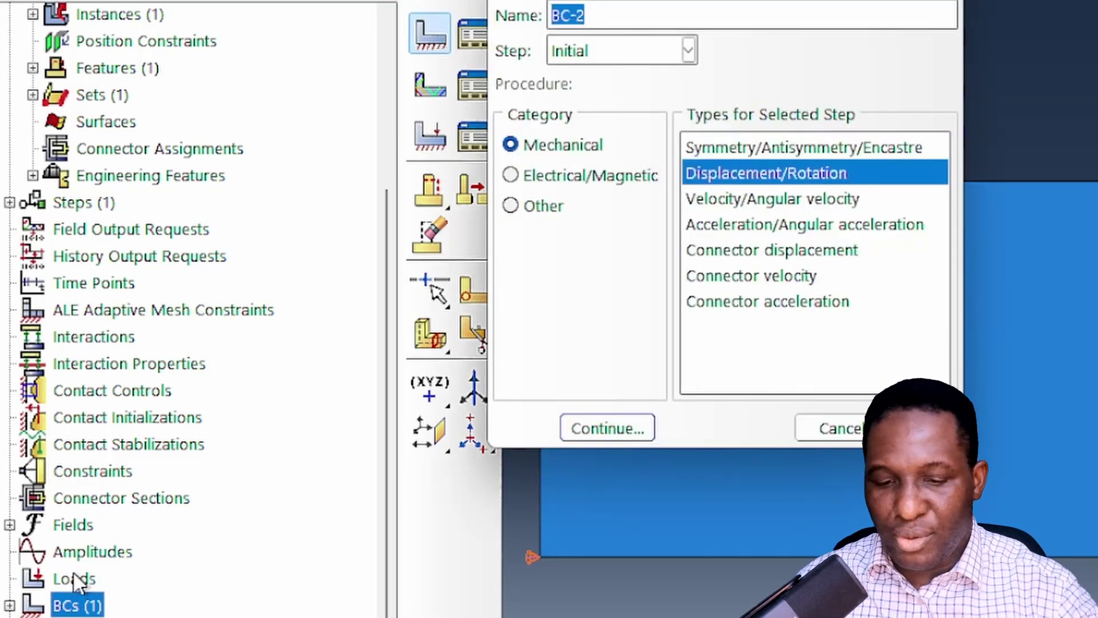
pyautogui.write('yBaseR')
pyautogui.click(607, 502)
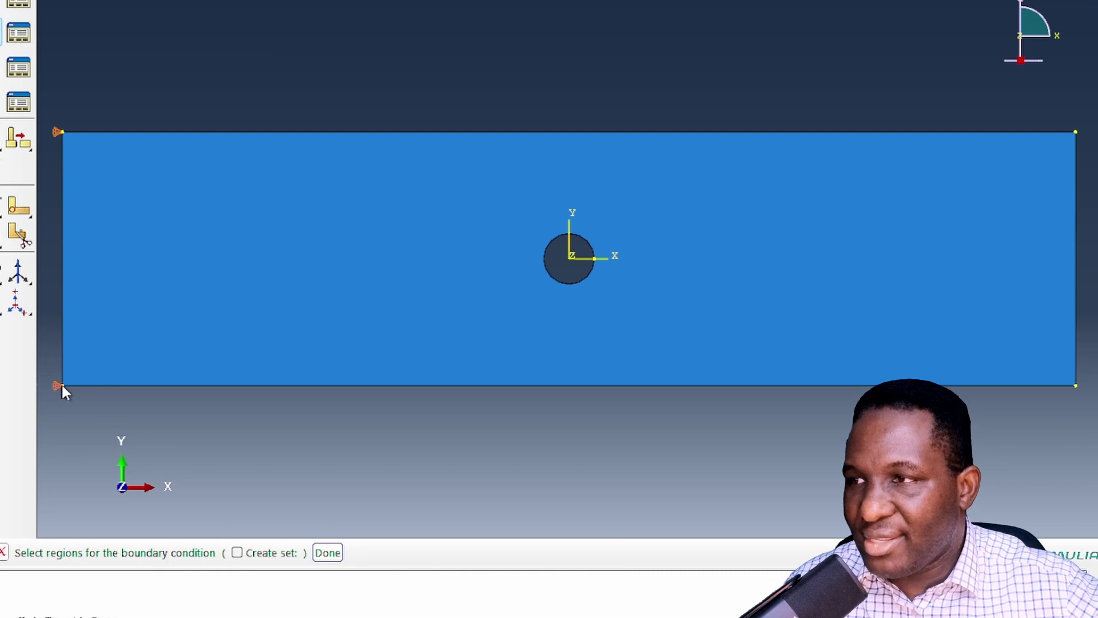
pyautogui.click(62, 386)
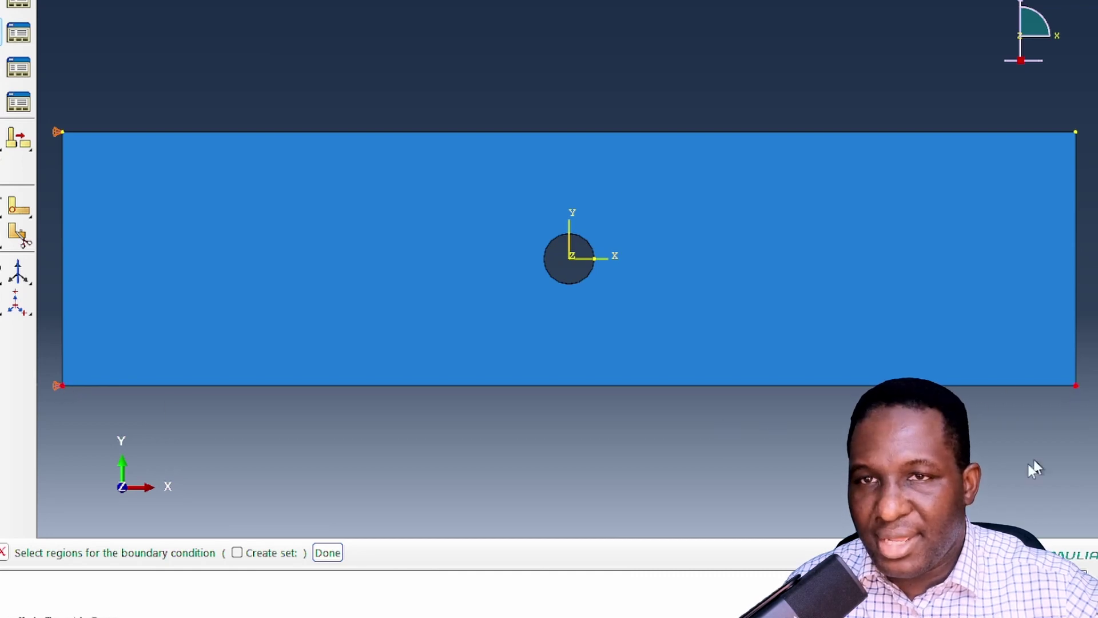
pyautogui.click(330, 553)
pyautogui.click(93, 214)
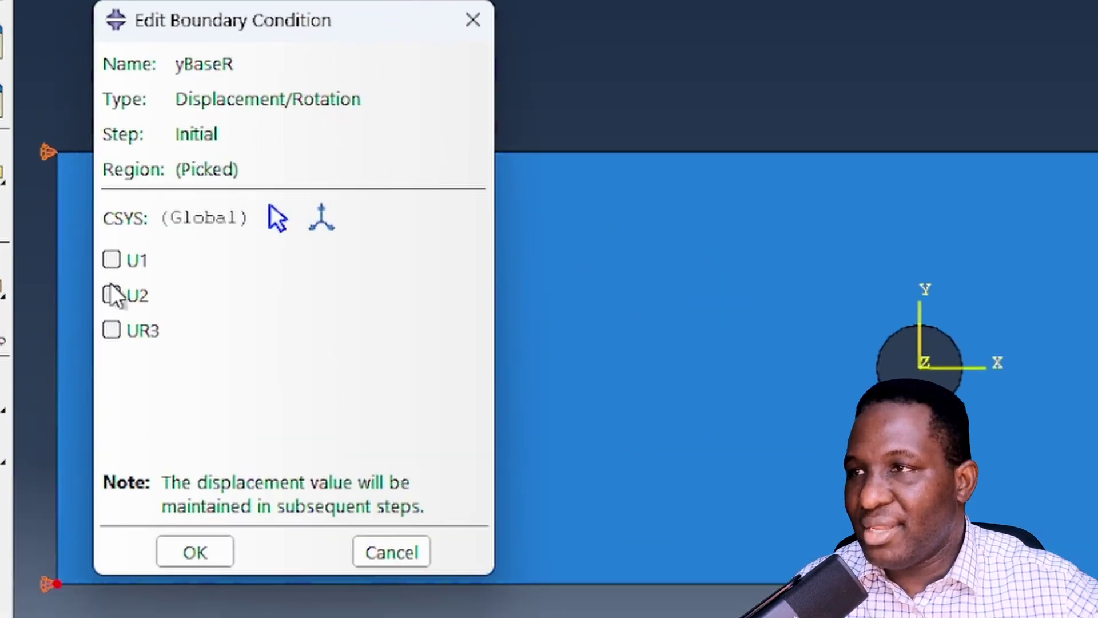
pyautogui.click(195, 552)
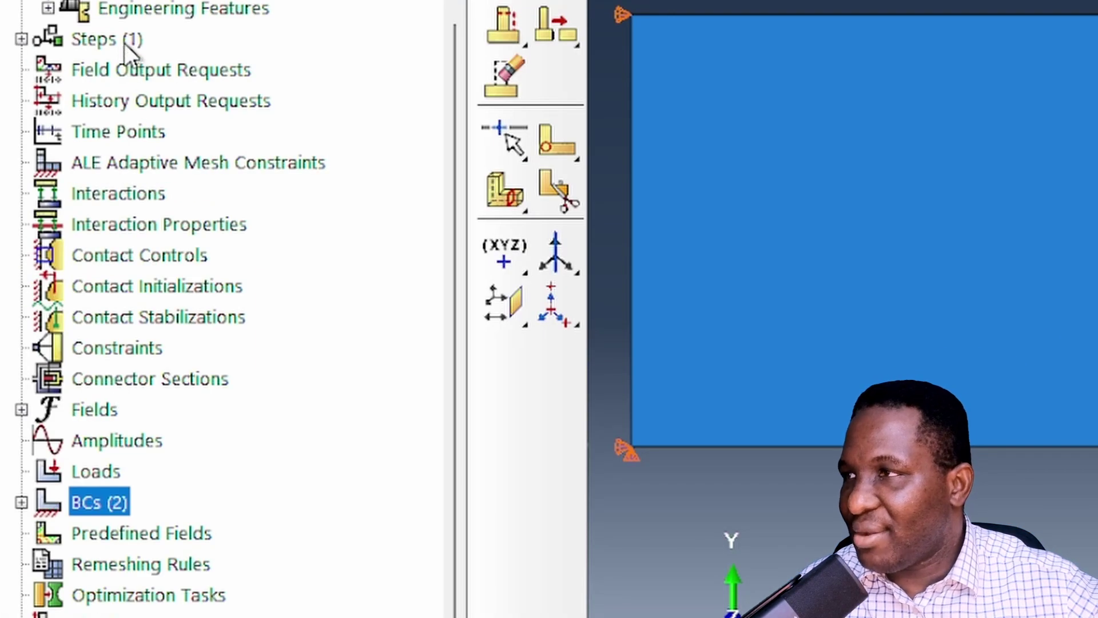
# Create a Static, General step named loadingStep after the Initial step, keeping the default settings
pyautogui.doubleClick(115, 45)
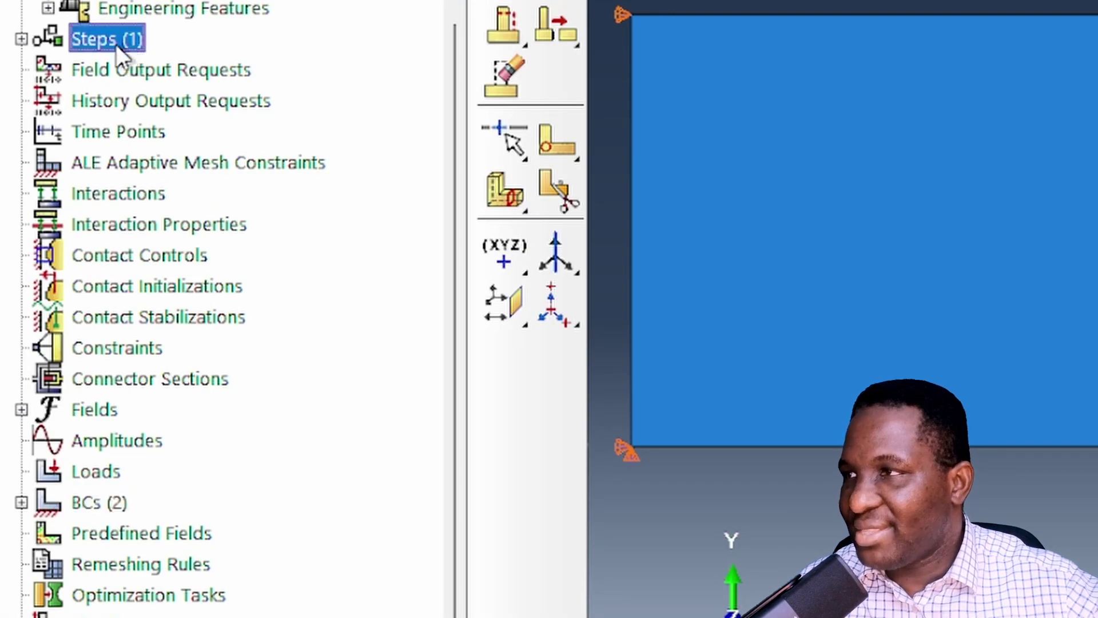
pyautogui.write('loadingStep')
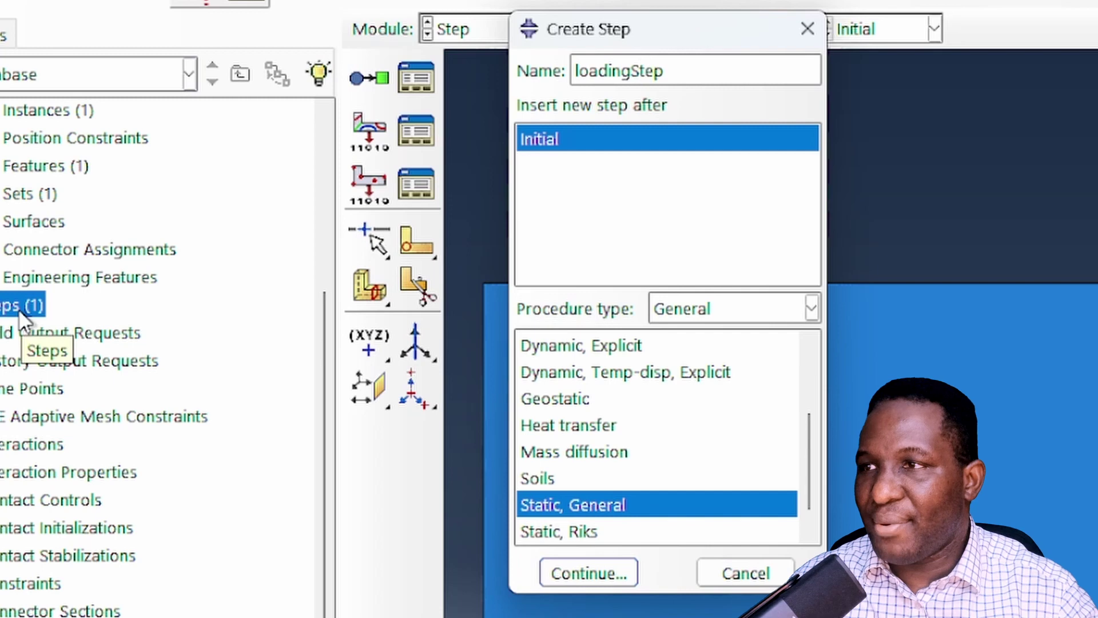
pyautogui.press('Return')
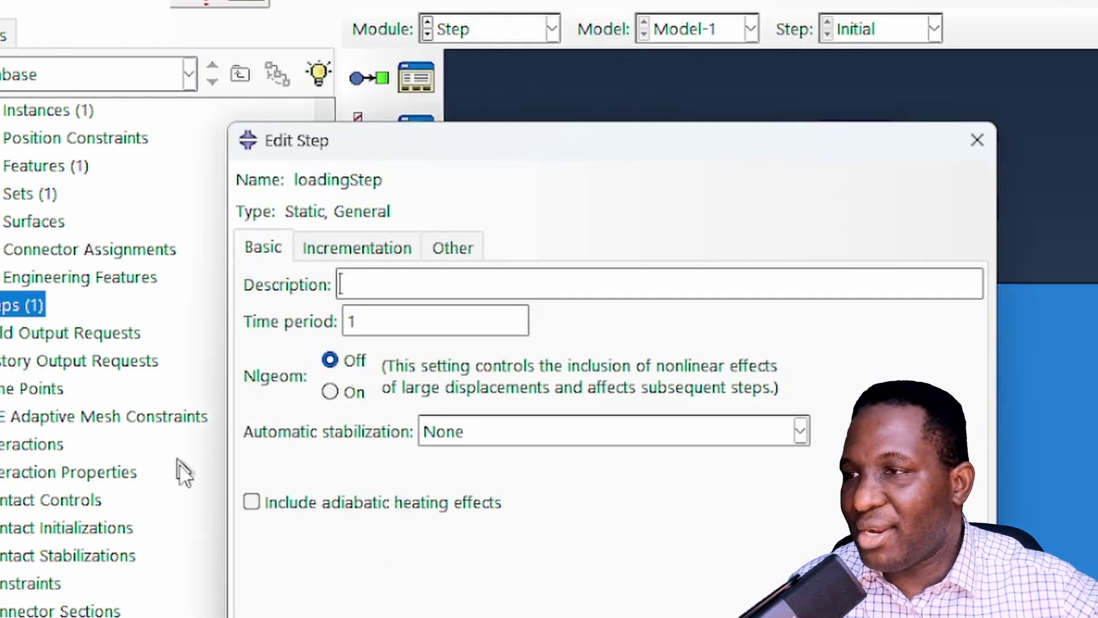
pyautogui.click(238, 589)
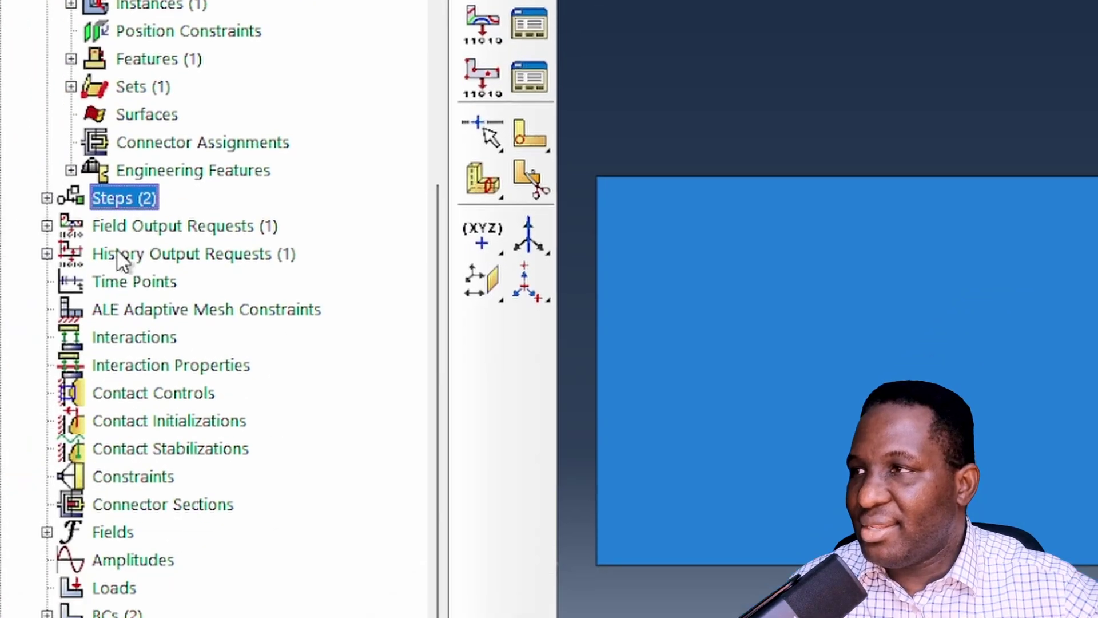
# Create a history output request named CNHO for loadingStep, with the CornerNodes set as its domain
pyautogui.click(47, 366)
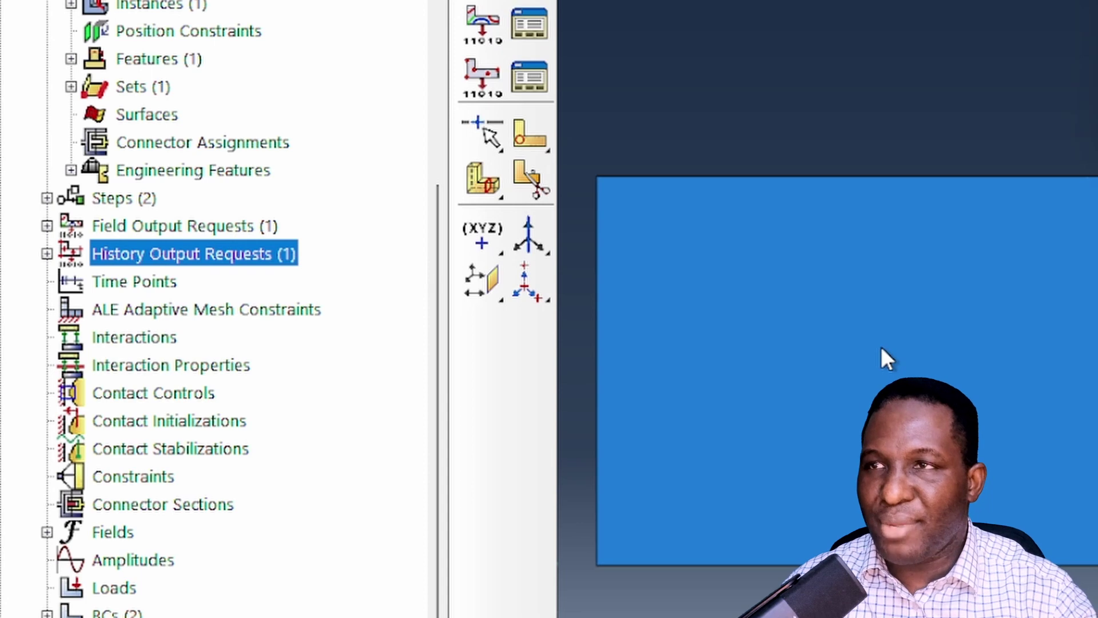
pyautogui.write('R')
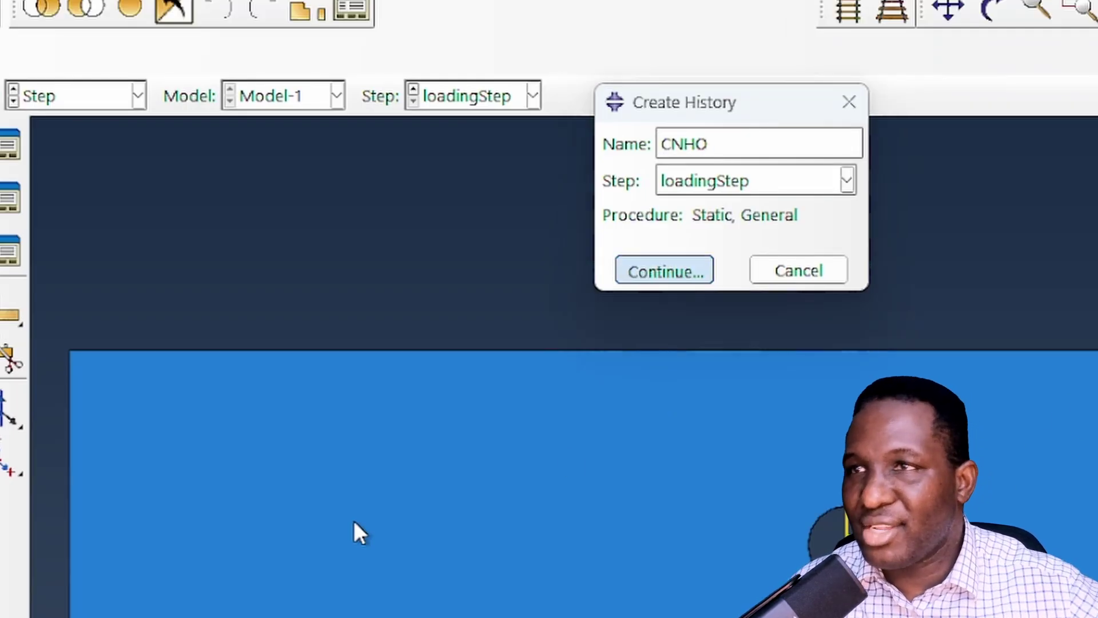
pyautogui.press('Return')
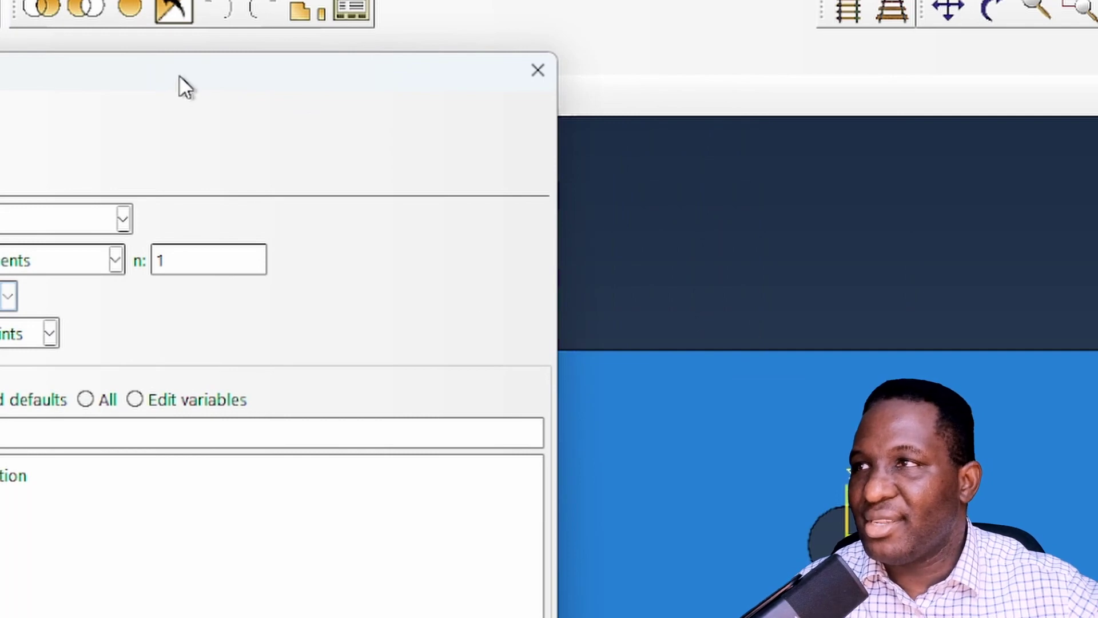
pyautogui.moveTo(179, 76); pyautogui.dragTo(891, 76)
pyautogui.click(426, 251)
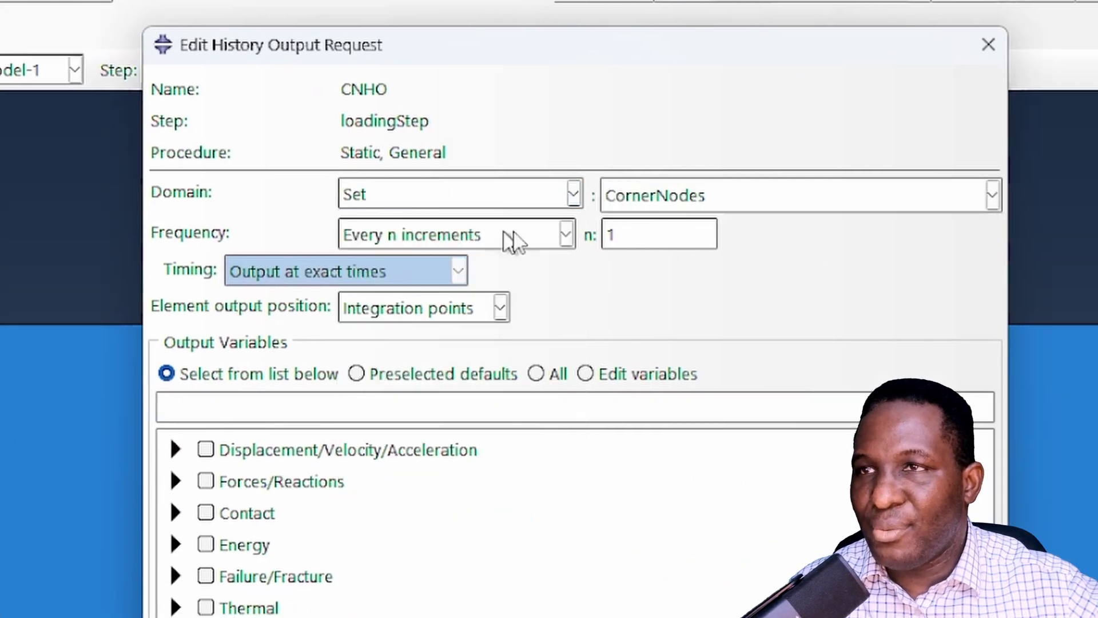
# Set the output variables of the CNHO request to RF1, RF2, COOR1, COOR2, U1, U2
pyautogui.click(309, 411)
pyautogui.write('RF1,')
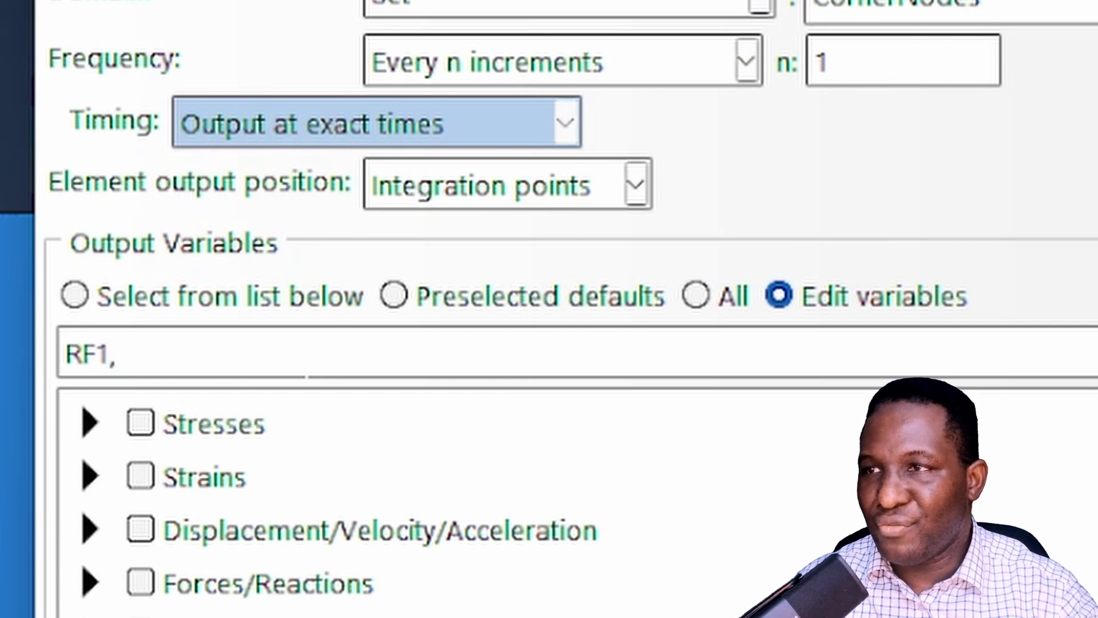
pyautogui.write(' RF2')
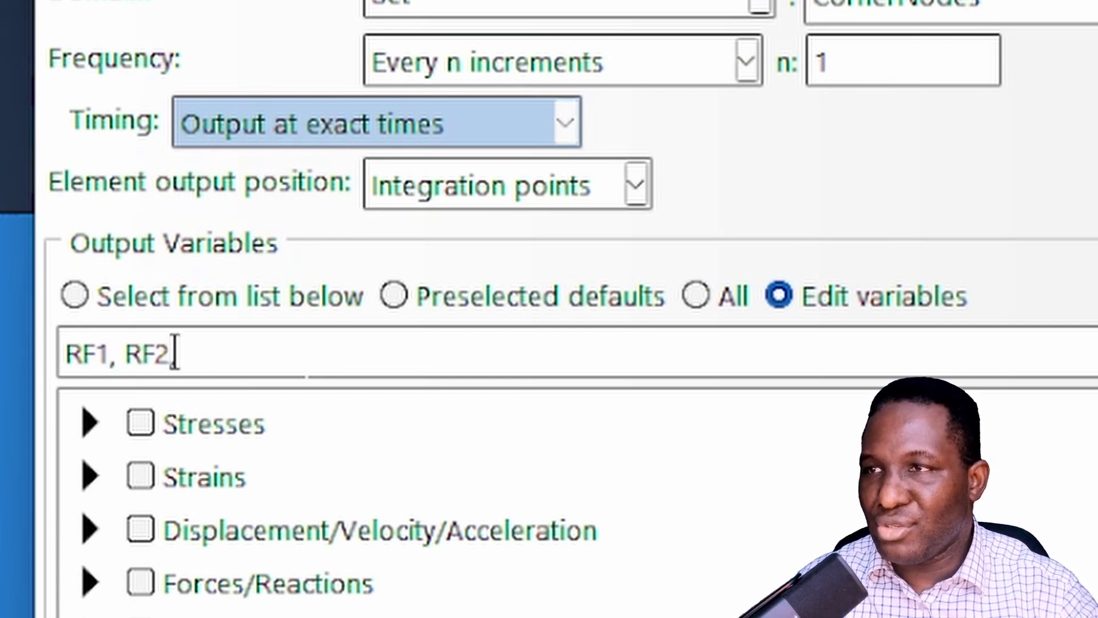
pyautogui.write(', COOR1, COOR2, U1, U2')
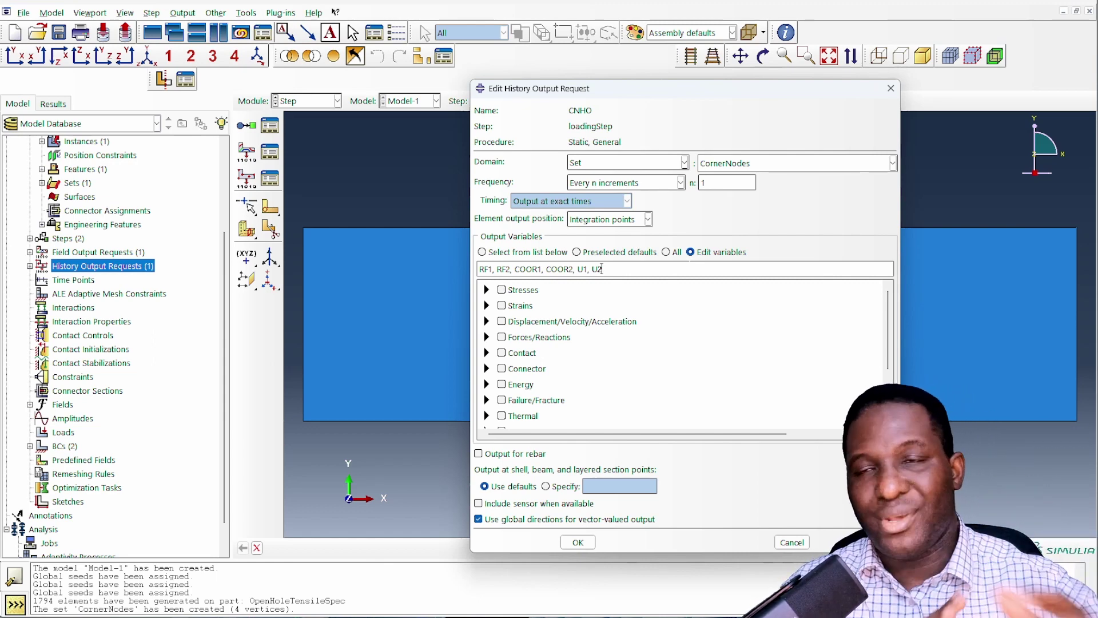
pyautogui.click(579, 543)
# Create a full analysis job named Job_OHTensileSpec from Model-1 with the default job settings
pyautogui.doubleClick(97, 500)
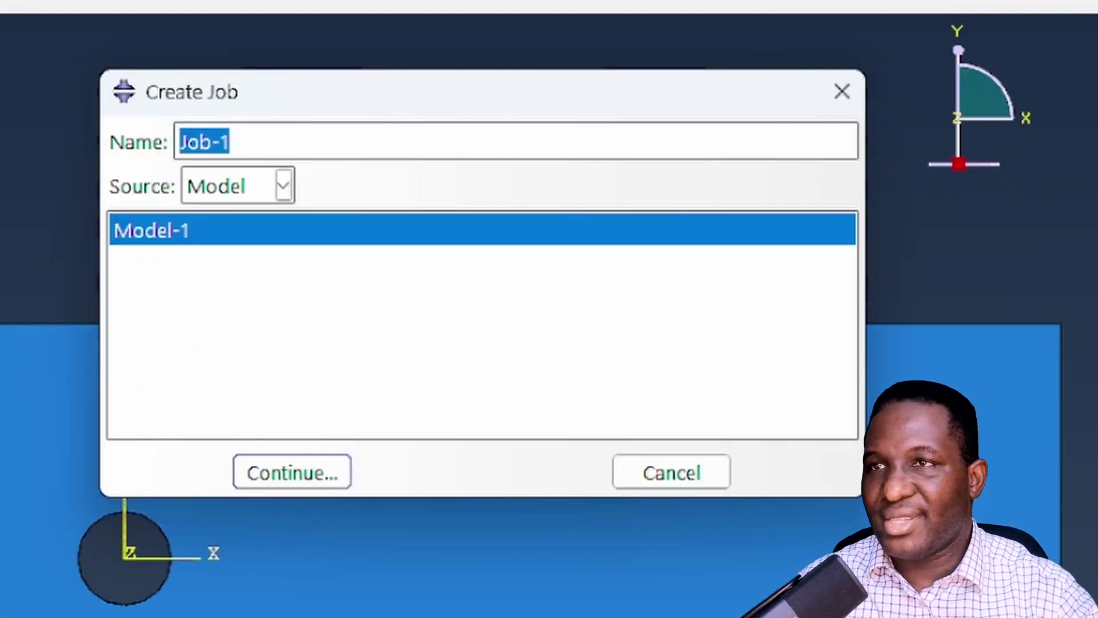
pyautogui.write('JobOHTensileSpec')
pyautogui.click(216, 142)
pyautogui.write('_')
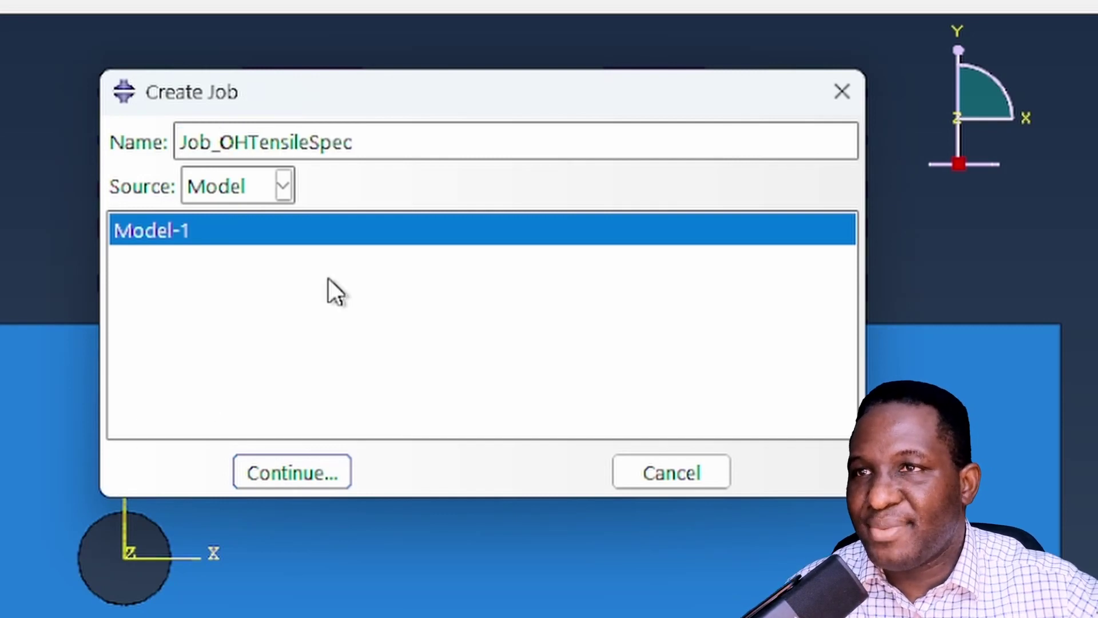
pyautogui.click(280, 467)
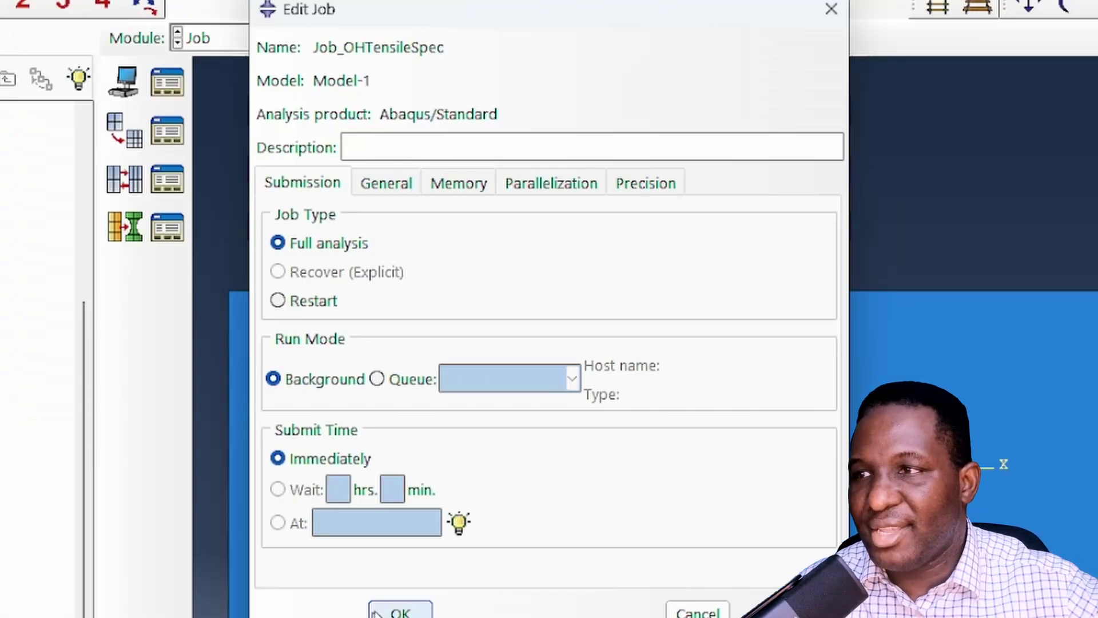
pyautogui.click(376, 612)
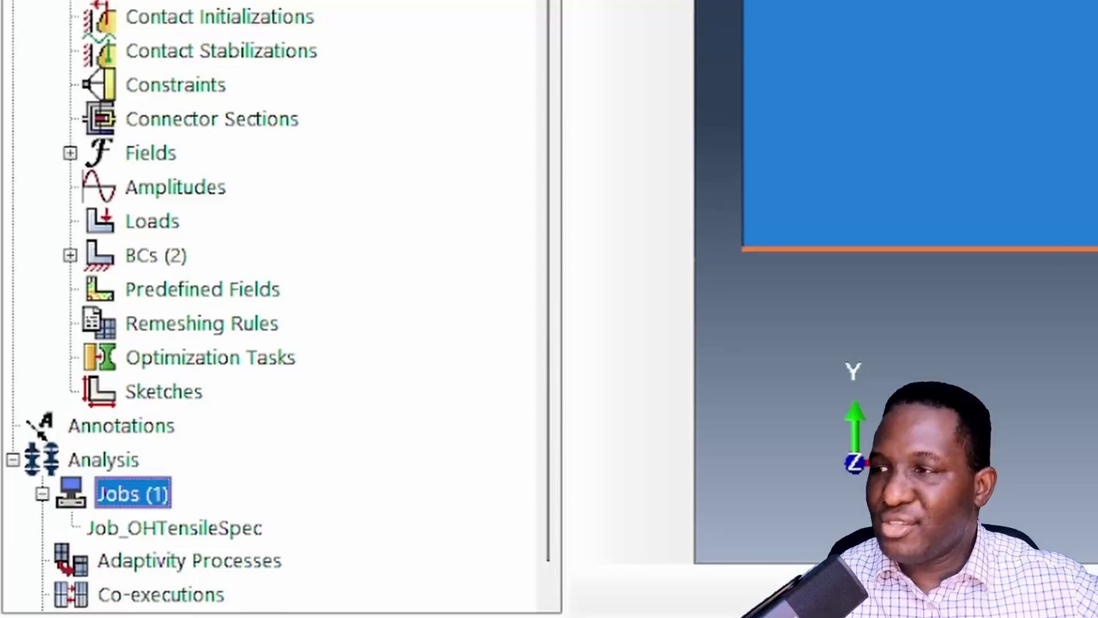
# Write the input file for Job_OHTensileSpec and get the path of the current work directory
pyautogui.rightClick(159, 526)
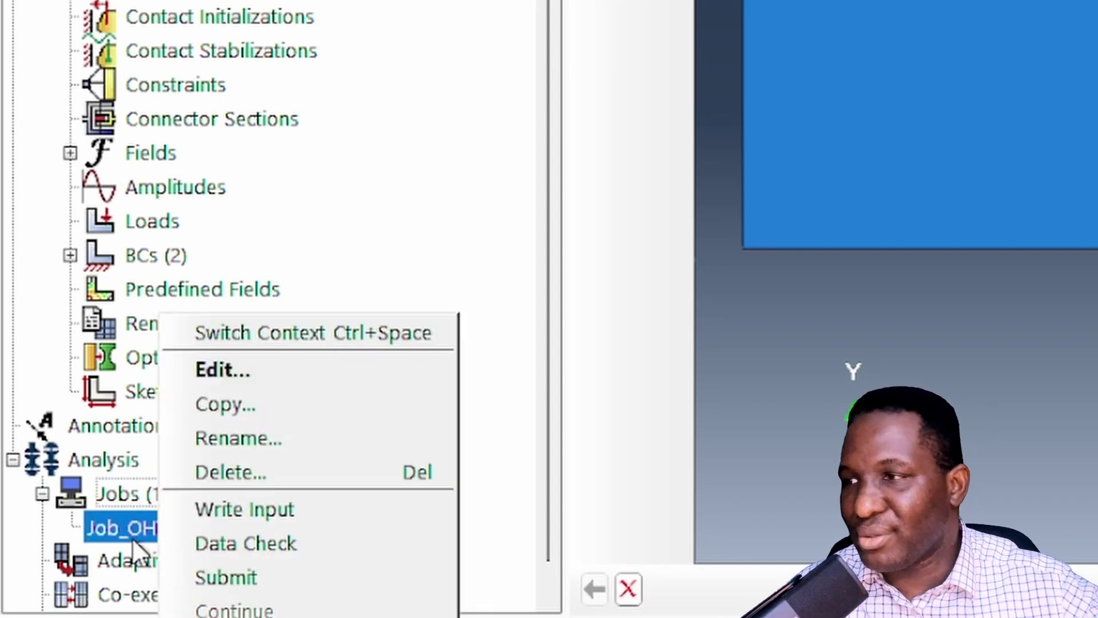
pyautogui.click(242, 508)
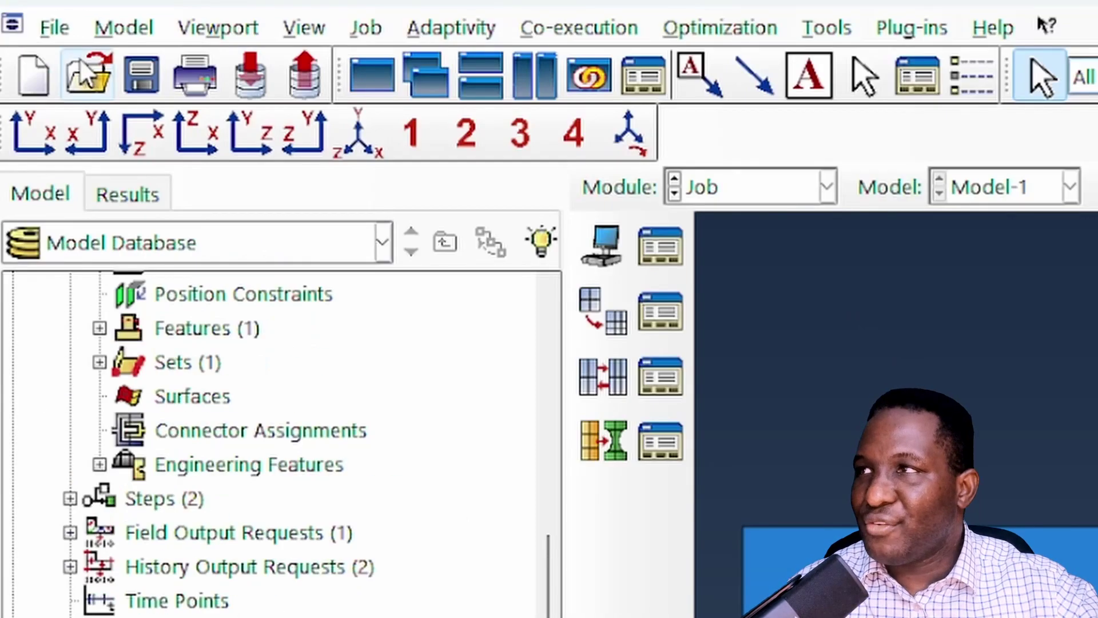
pyautogui.click(74, 29)
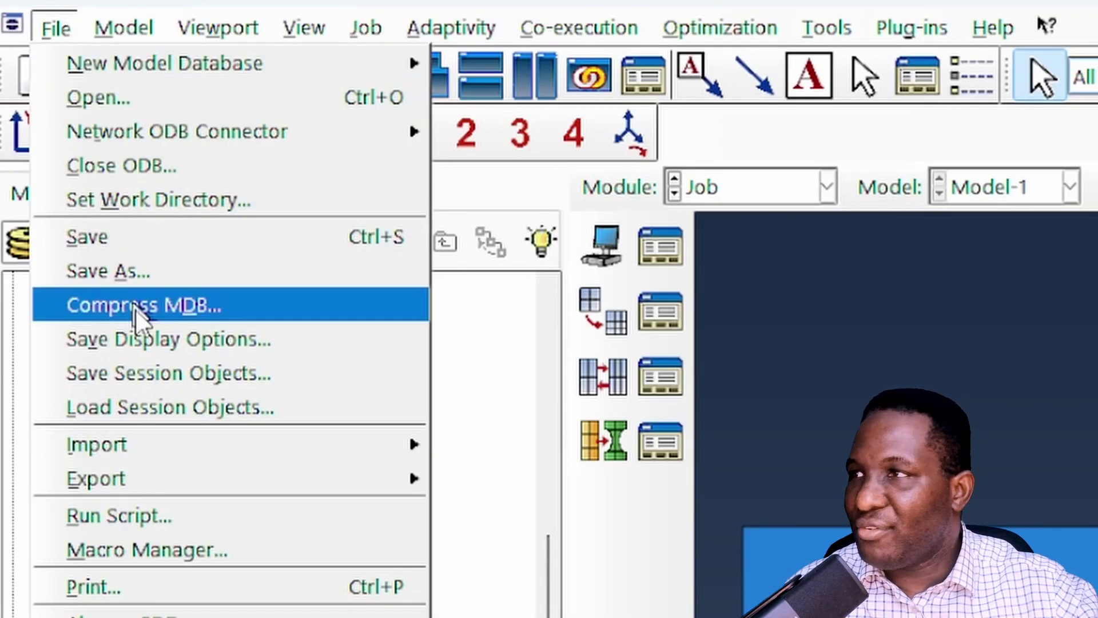
pyautogui.click(163, 200)
pyautogui.moveTo(611, 306); pyautogui.dragTo(274, 306)
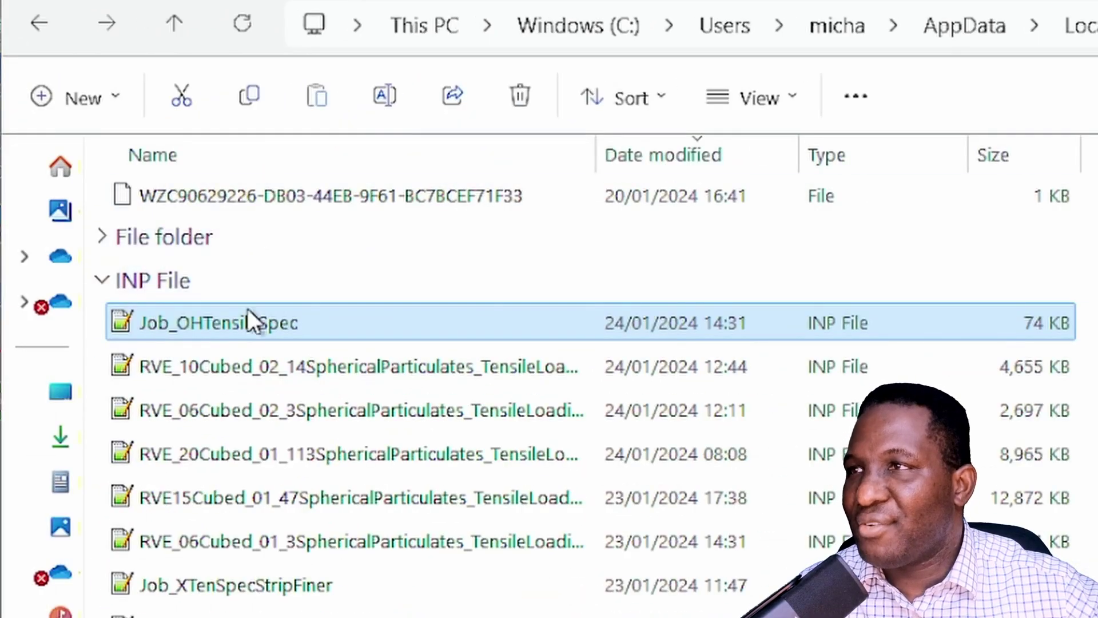
# Copy the Job_OHTensileSpec INP file from the work directory in File Explorer and paste it into MATLAB's PBCGen2D_WB folder
pyautogui.rightClick(248, 328)
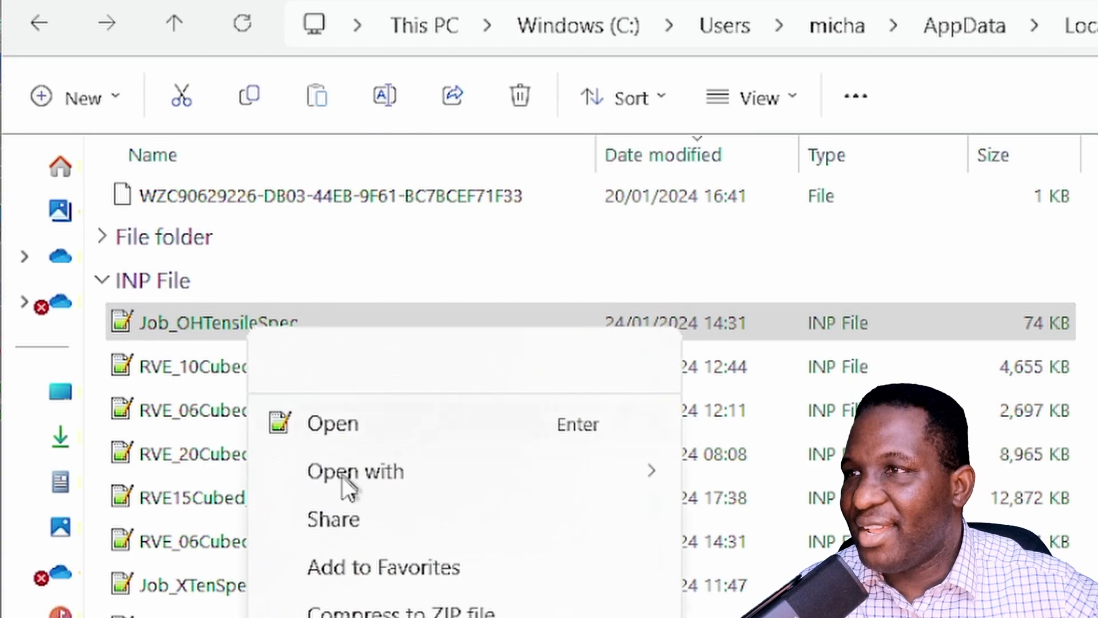
pyautogui.click(339, 238)
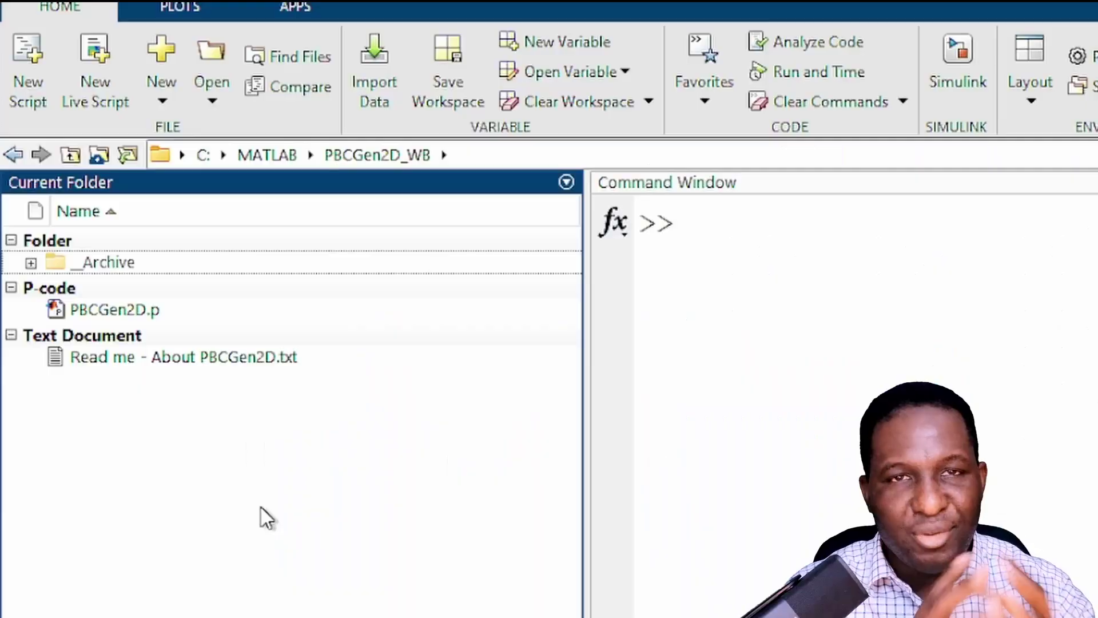
pyautogui.click(124, 365)
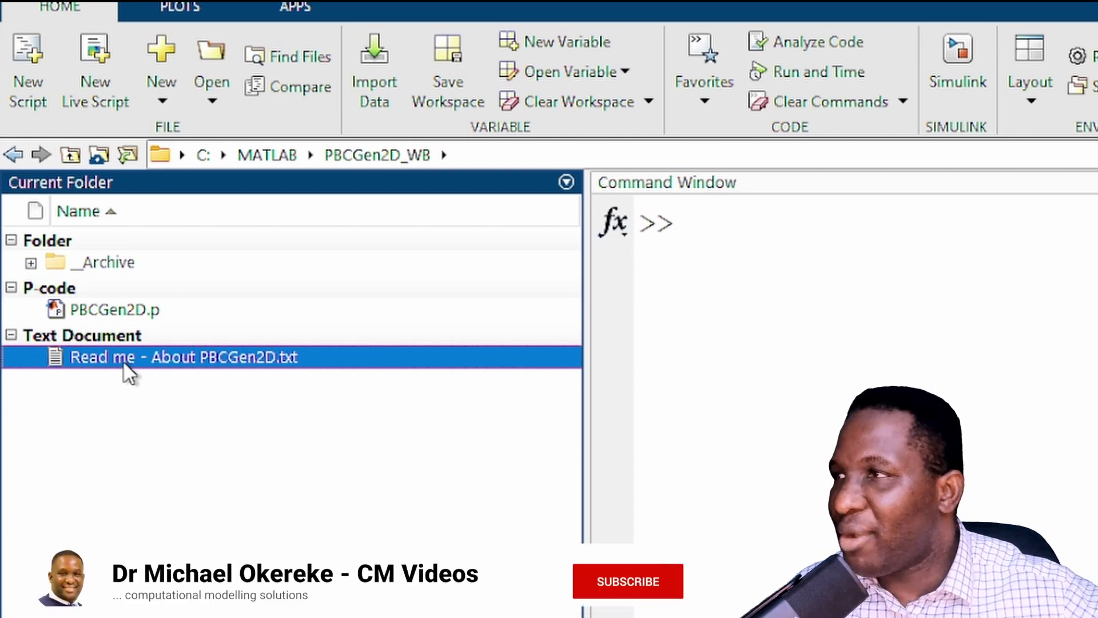
pyautogui.click(139, 318)
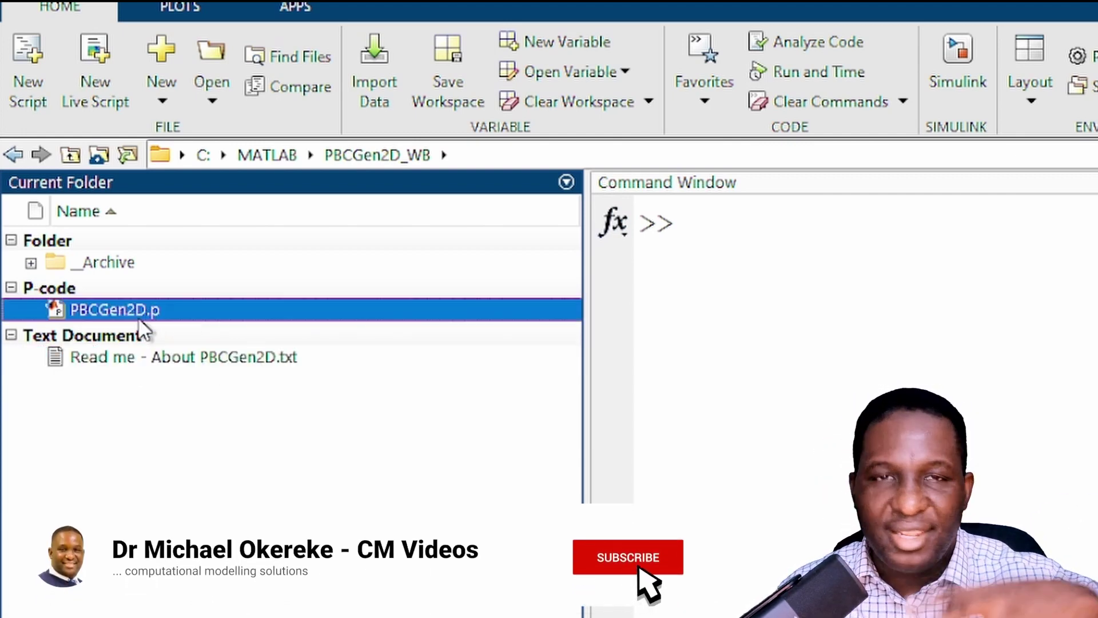
pyautogui.rightClick(119, 414)
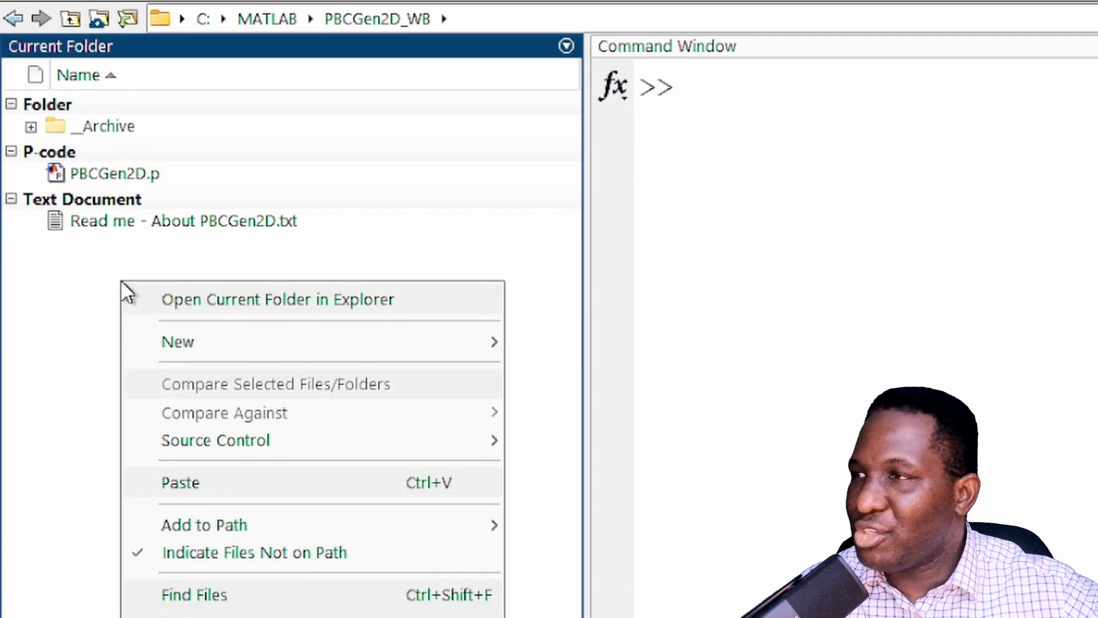
pyautogui.click(201, 608)
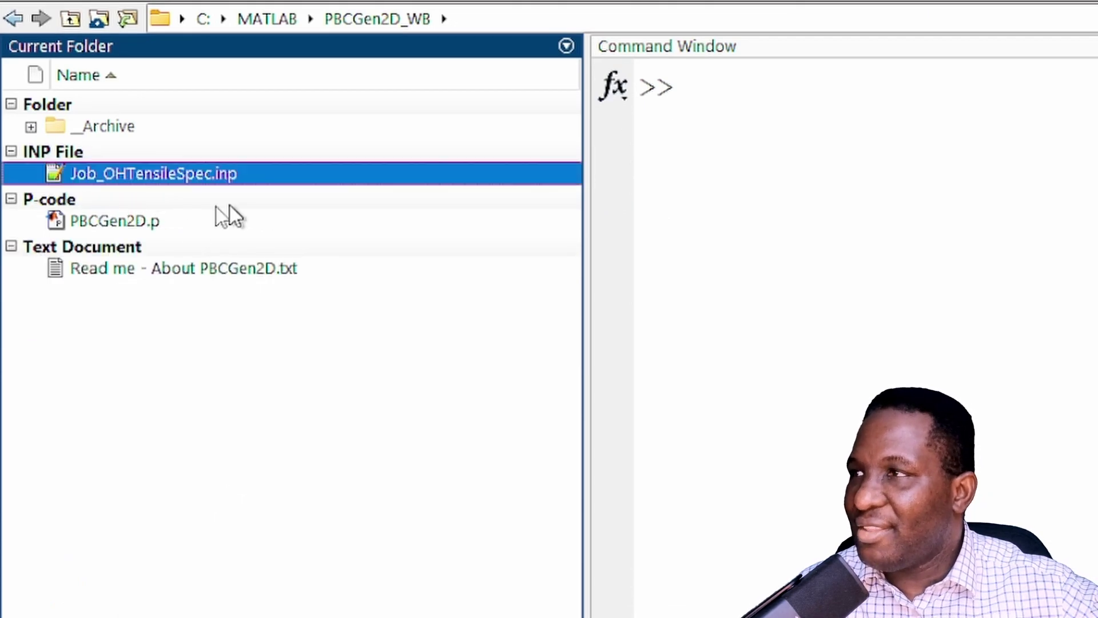
pyautogui.click(248, 327)
pyautogui.click(181, 172)
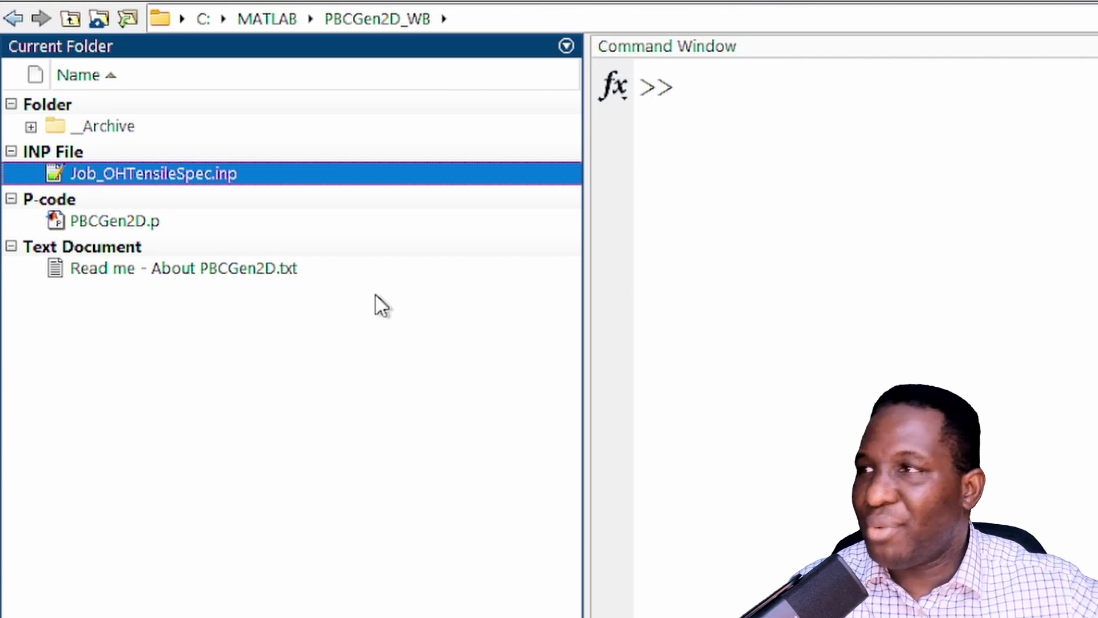
# Run PBCGen2D.p with Job_OHTensileSpec.inp as its input file to generate the 2D periodic boundary conditions
pyautogui.rightClick(139, 226)
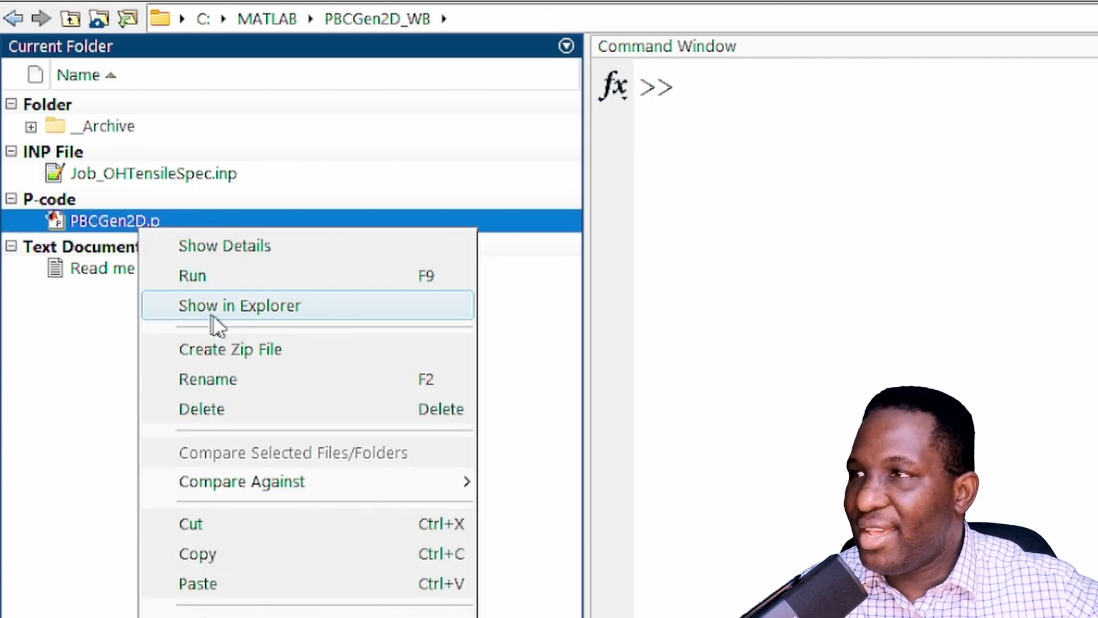
pyautogui.click(212, 275)
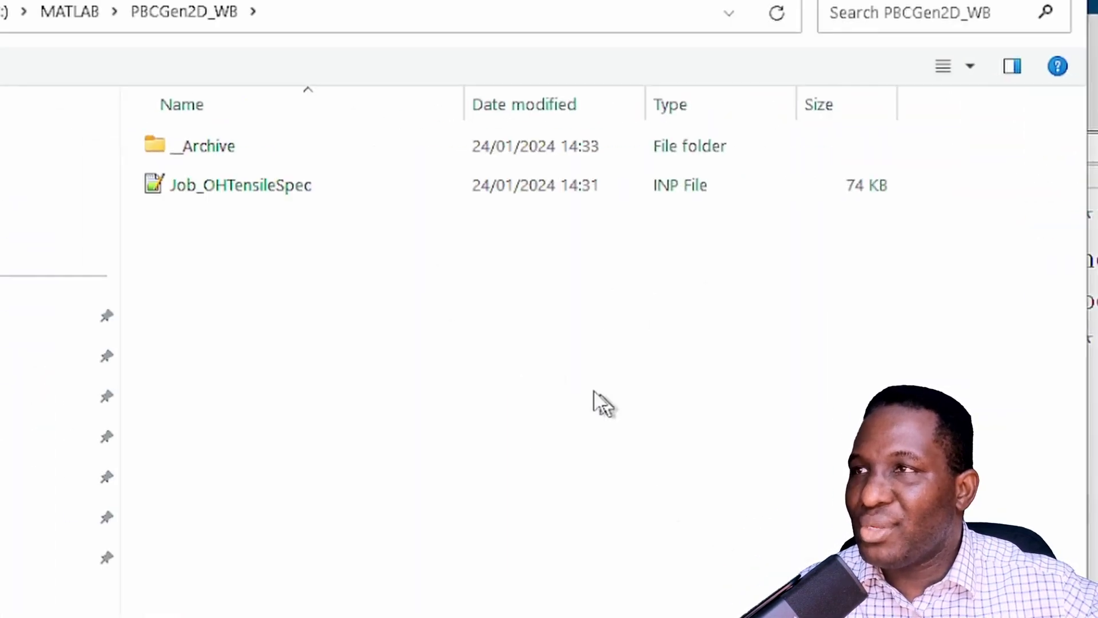
pyautogui.click(257, 189)
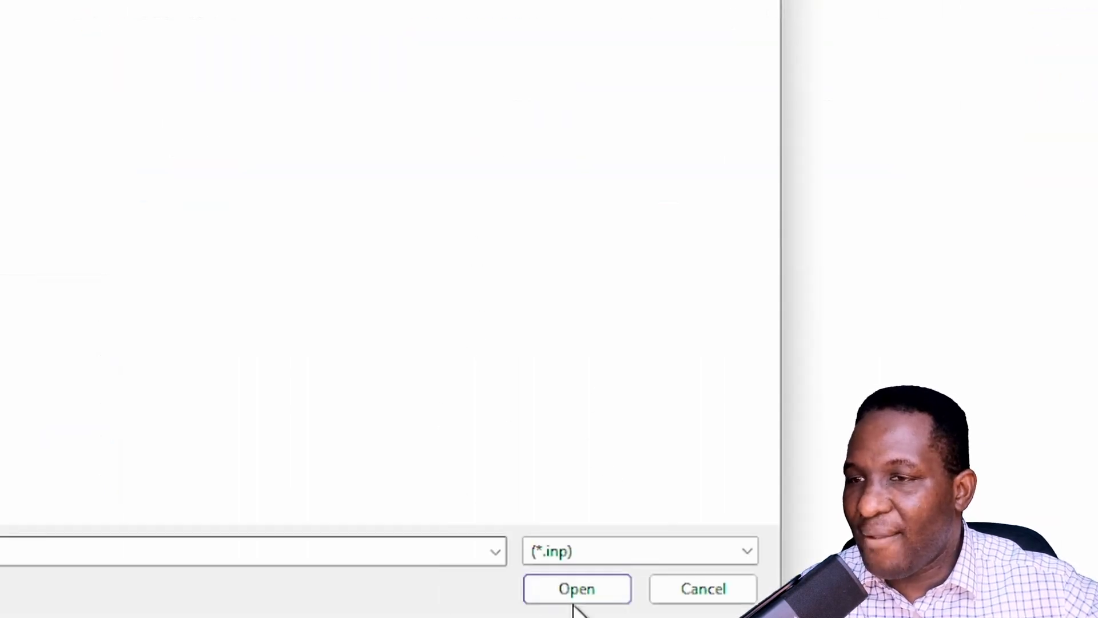
pyautogui.click(575, 595)
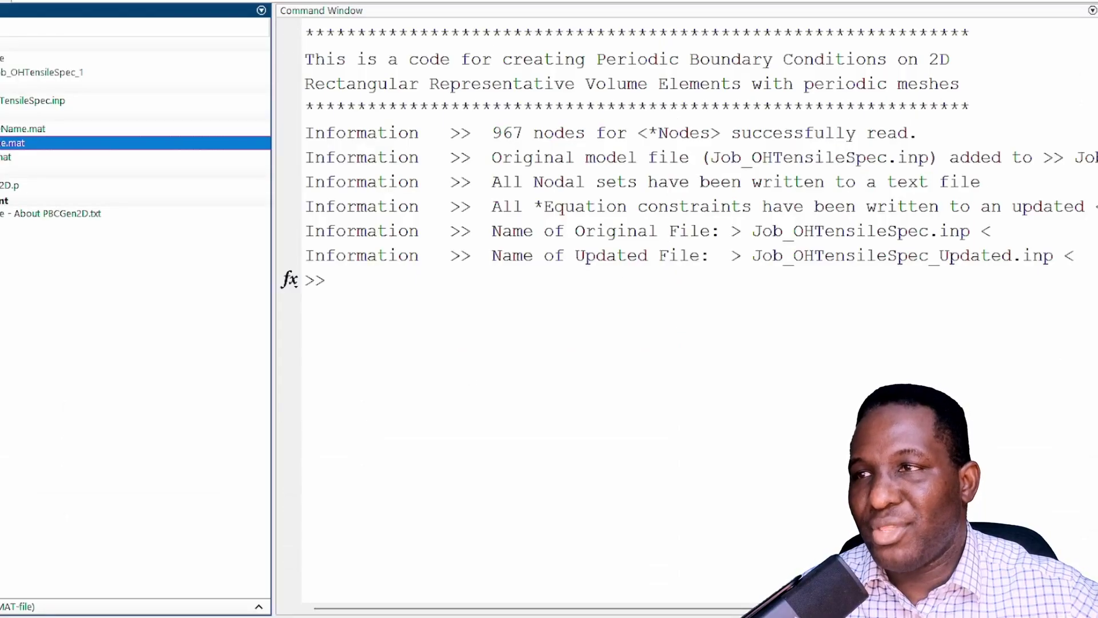
# Clear the Command Window output with the clc command
pyautogui.click(619, 293)
pyautogui.write('cl')
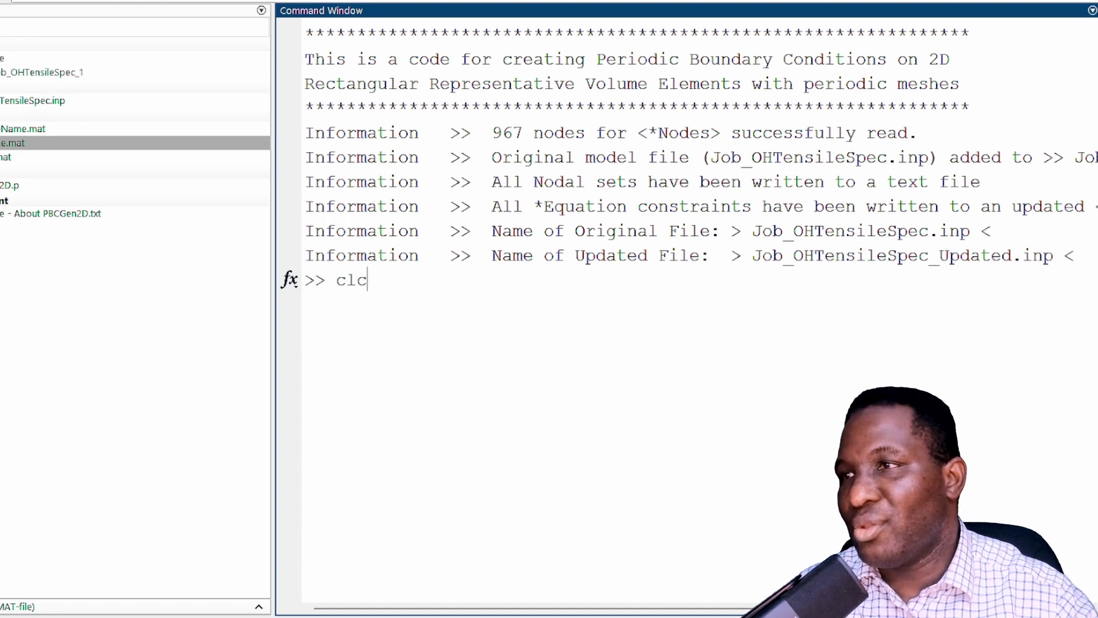
pyautogui.write('c')
pyautogui.press('Return')
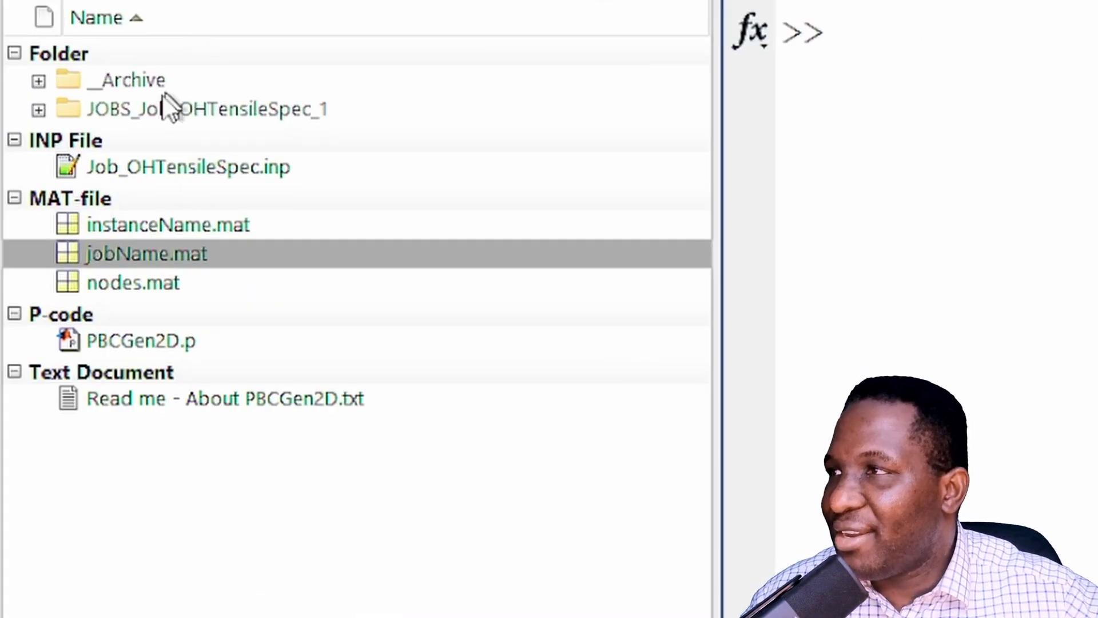
# Go into the JOBS_Job_OHTensileSpec_1 folder and open Job_OHTensileSpec_Updated.inp in the external text editor
pyautogui.click(6, 76)
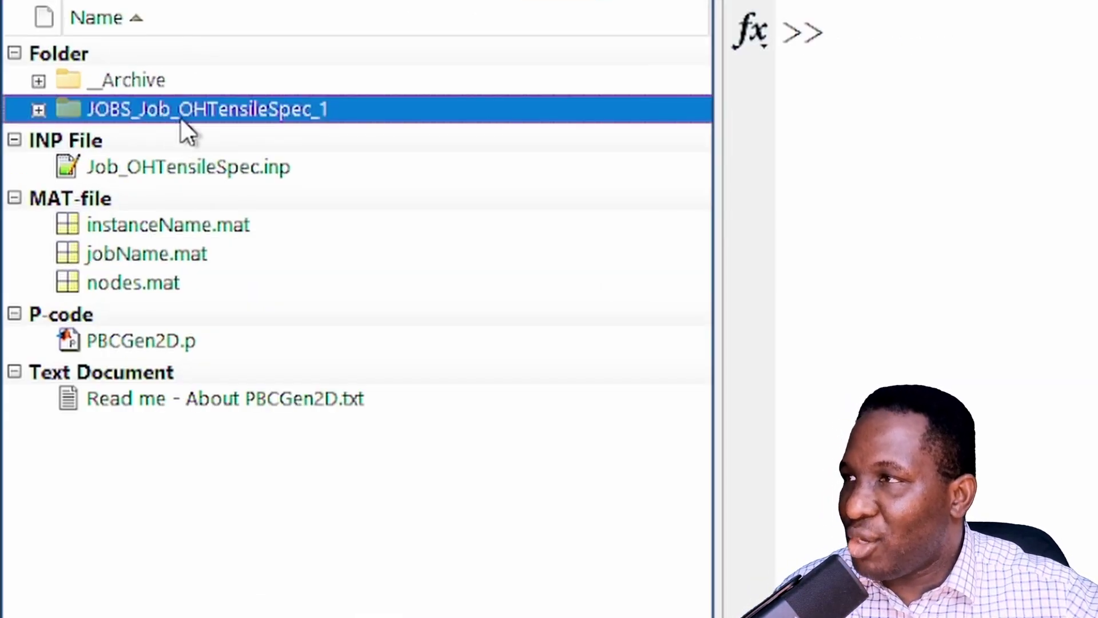
pyautogui.doubleClick(222, 107)
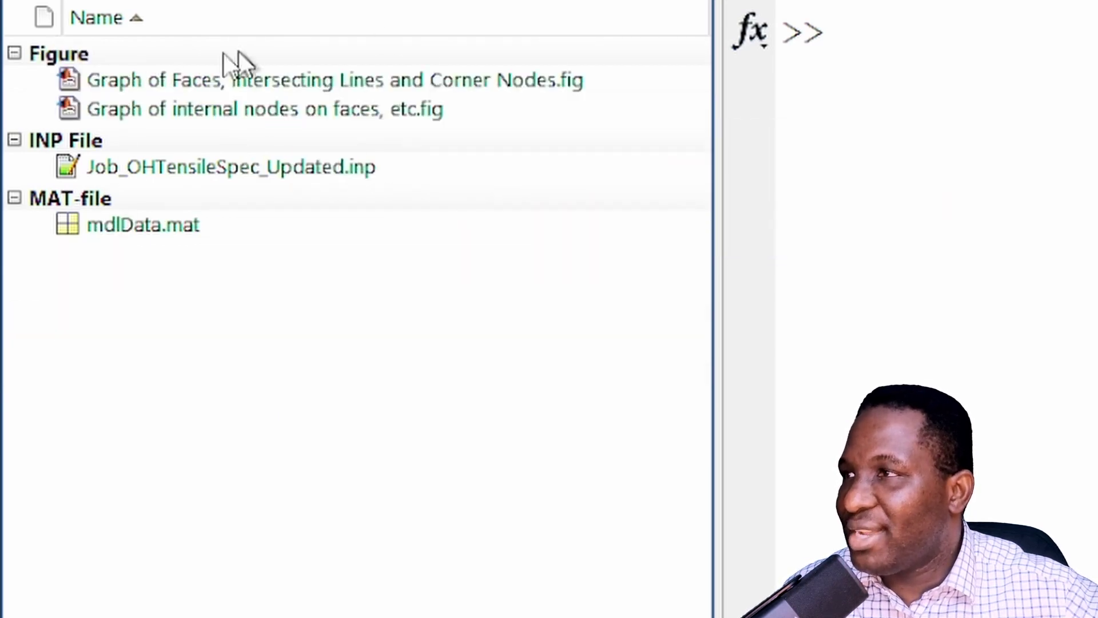
pyautogui.click(219, 172)
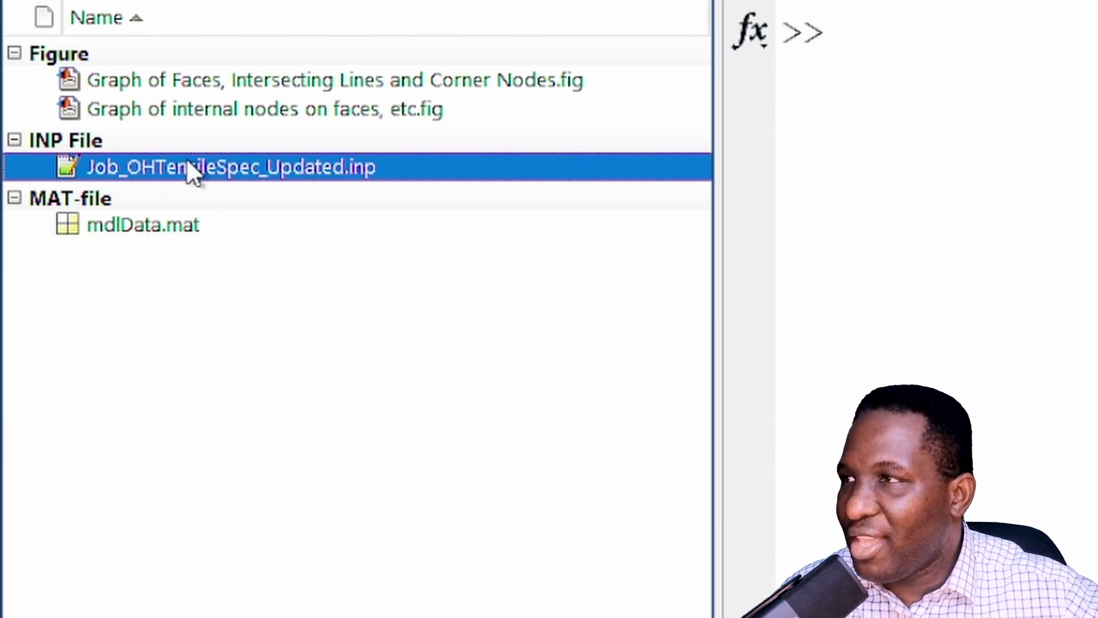
pyautogui.rightClick(267, 166)
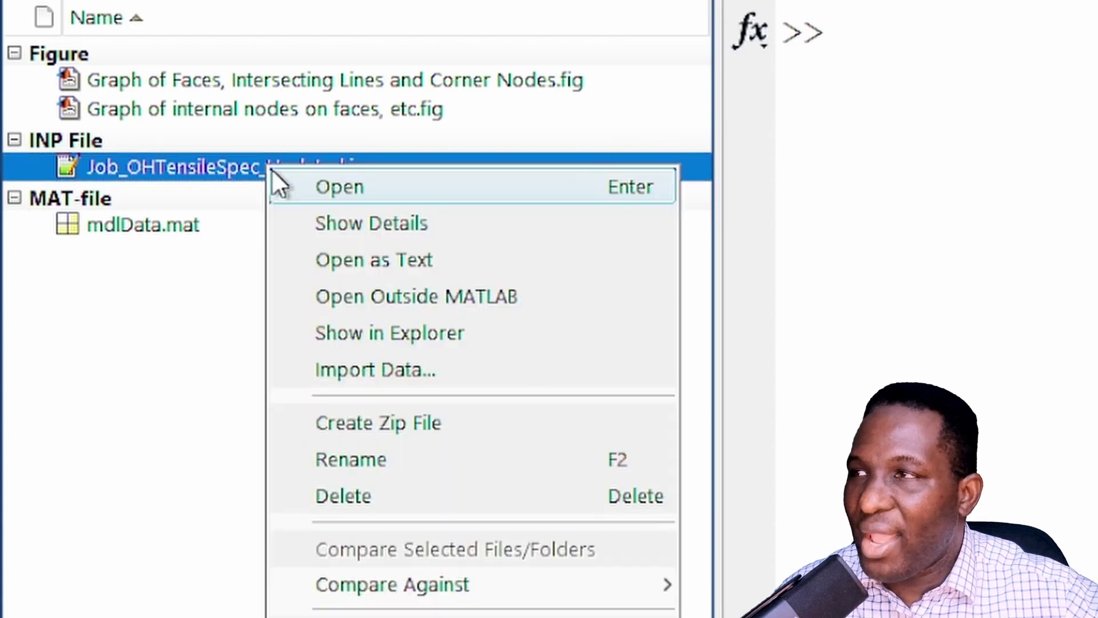
pyautogui.click(403, 282)
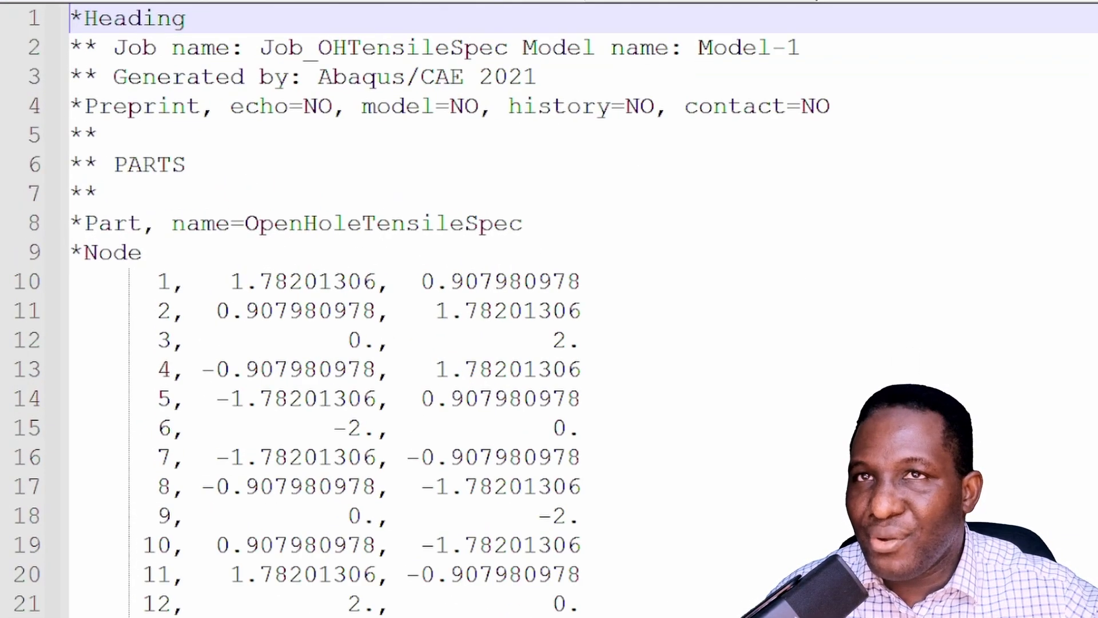
# Examine the node sets and the YEdge equation constraints, including Eqn-11_11_local_axes, in the updated input file
pyautogui.scroll(-20, 549, 309)
pyautogui.scroll(20, 549, 309)
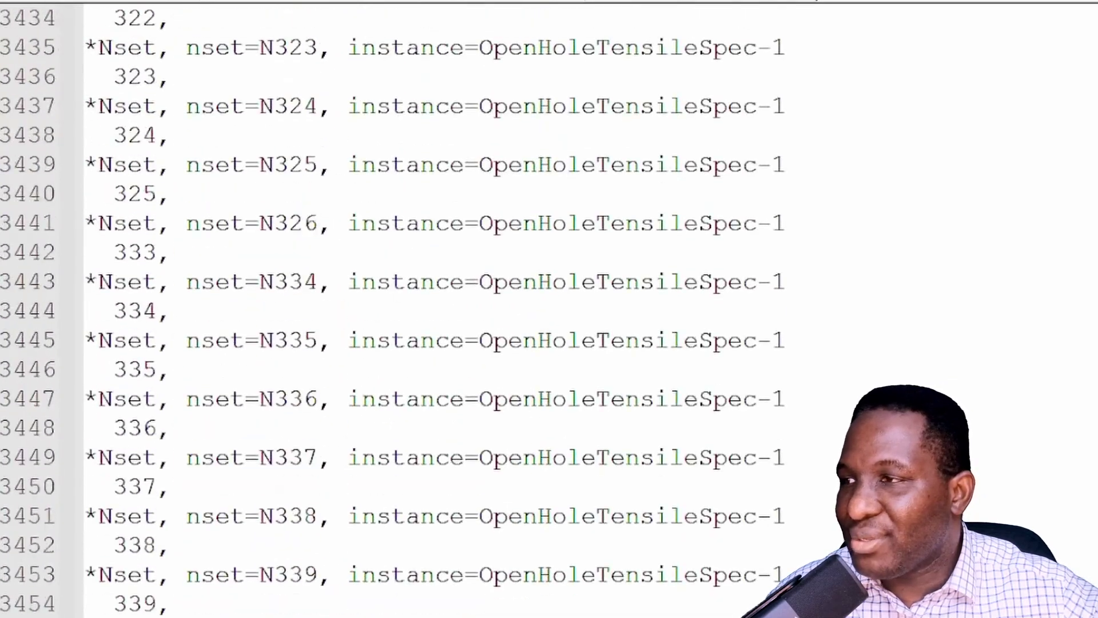
pyautogui.scroll(20, 400, 309)
pyautogui.scroll(-20, 400, 309)
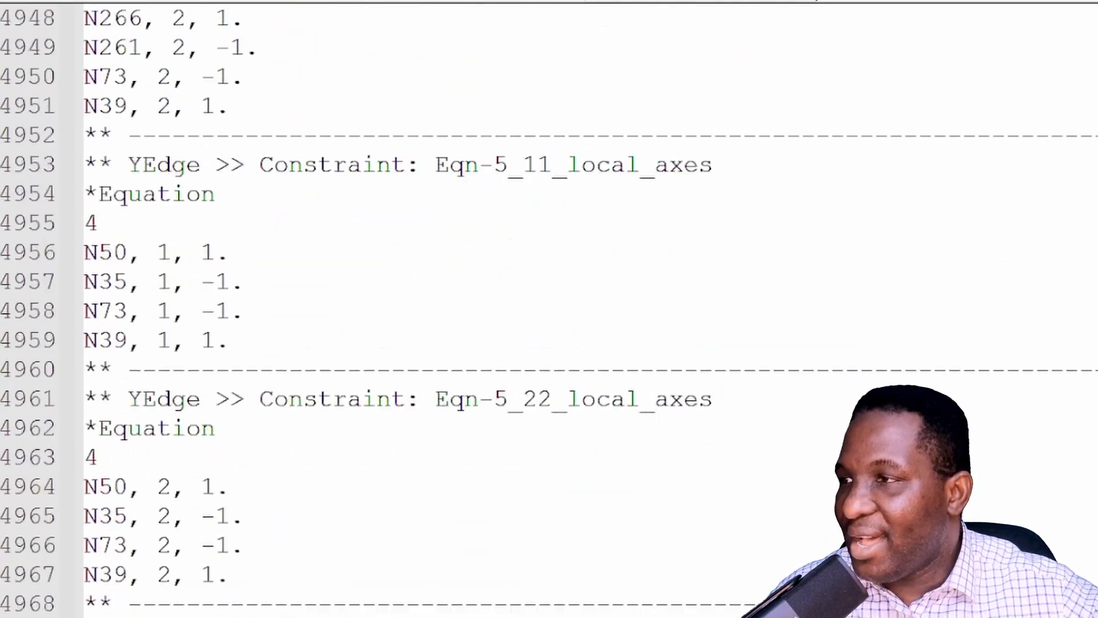
pyautogui.scroll(-20, 400, 309)
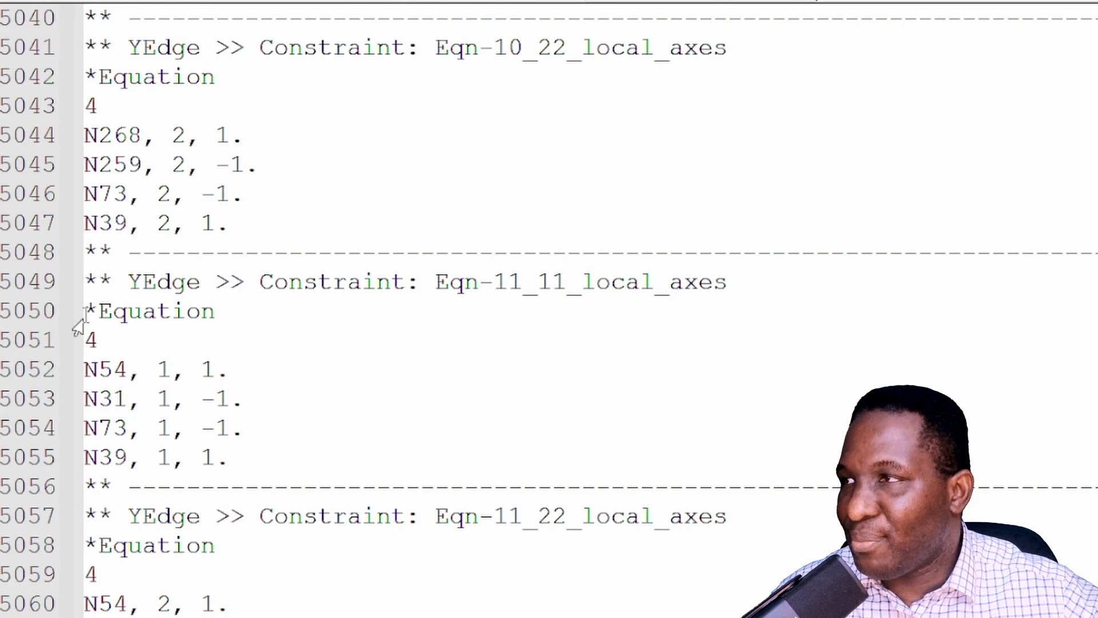
pyautogui.moveTo(85, 311); pyautogui.dragTo(249, 457)
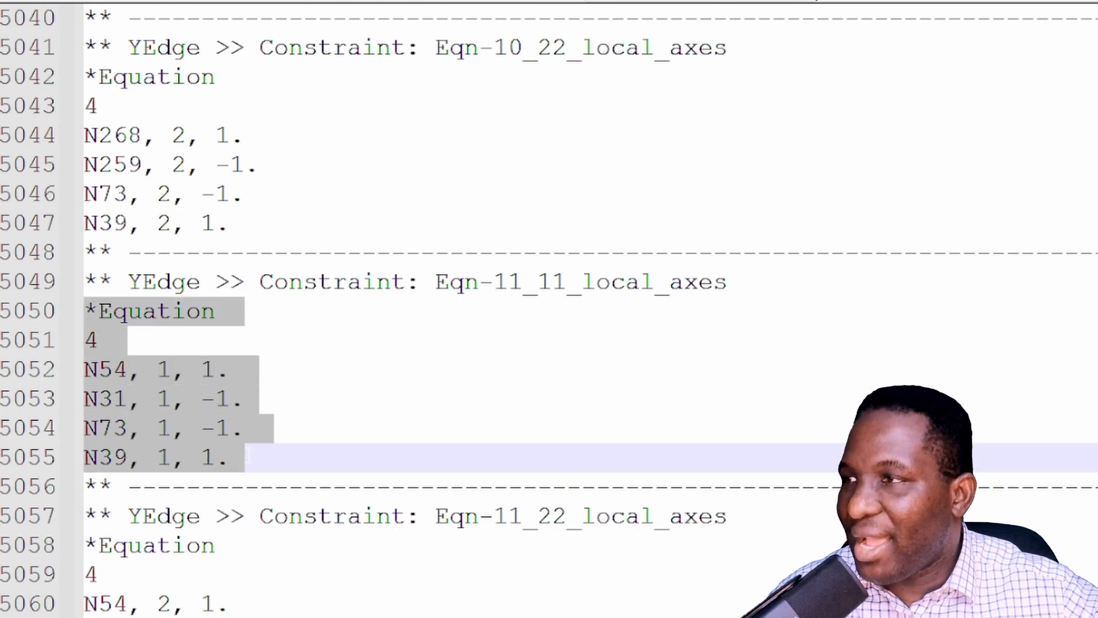
pyautogui.scroll(-7, 256, 465)
pyautogui.scroll(5, 256, 464)
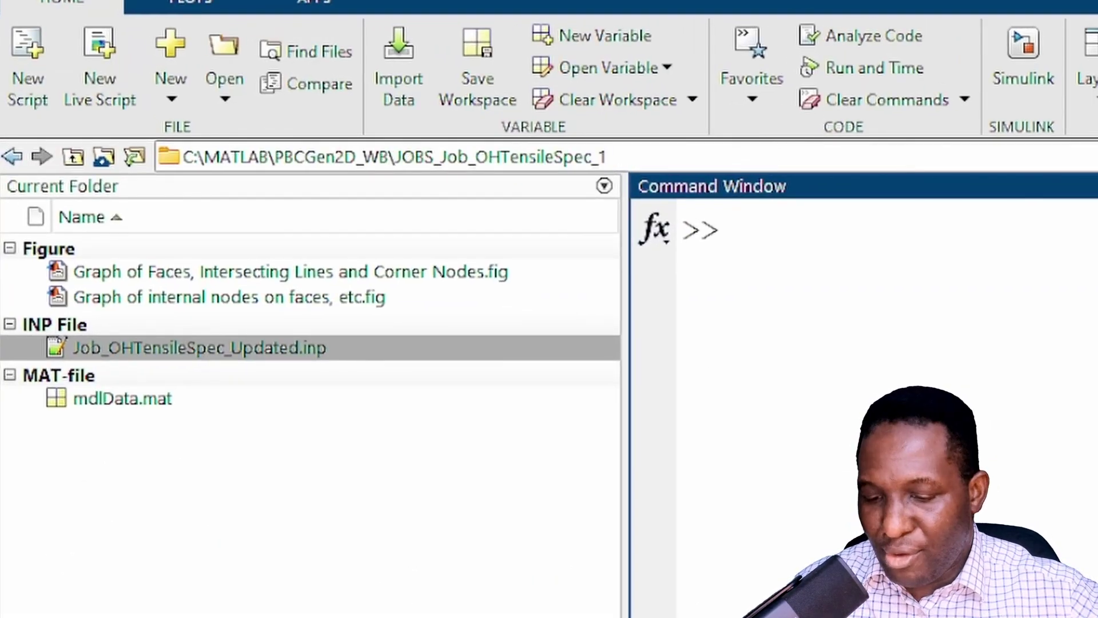
# Copy the path of the JOBS_Job_OHTensileSpec_1 folder, switch to Abaqus/CAE and set that folder as the model import directory
pyautogui.click(395, 157)
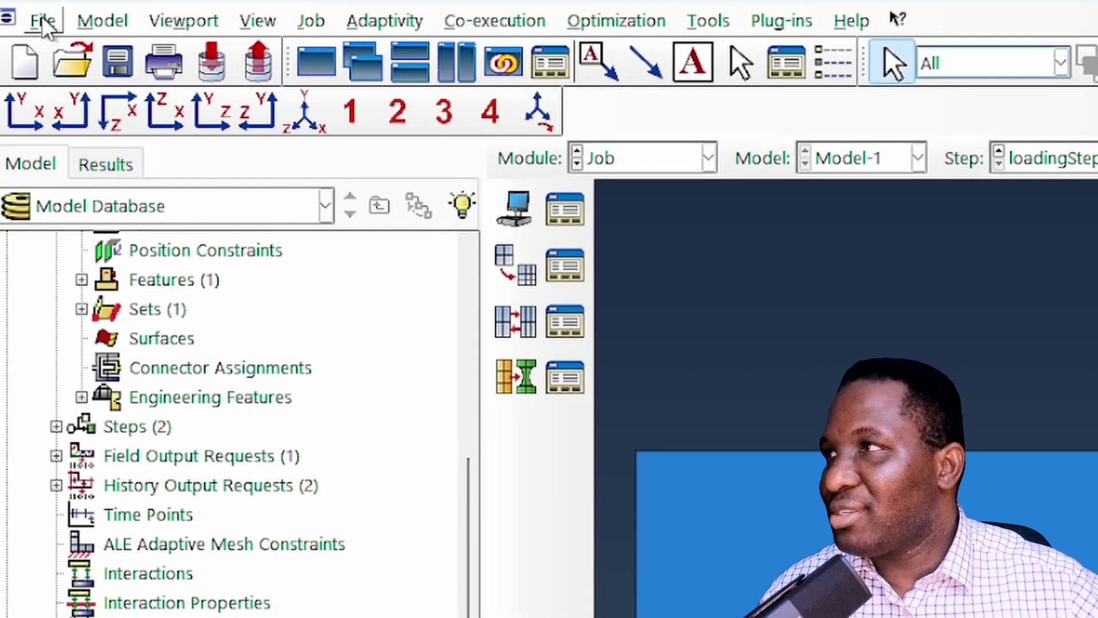
pyautogui.click(44, 21)
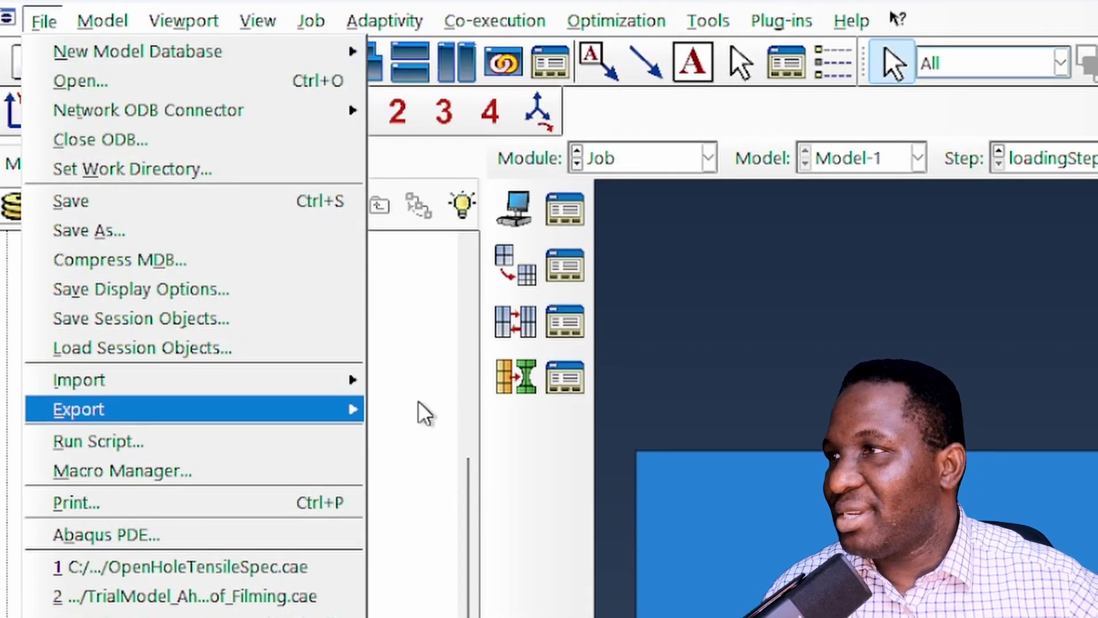
pyautogui.moveTo(330, 392)
pyautogui.click(443, 472)
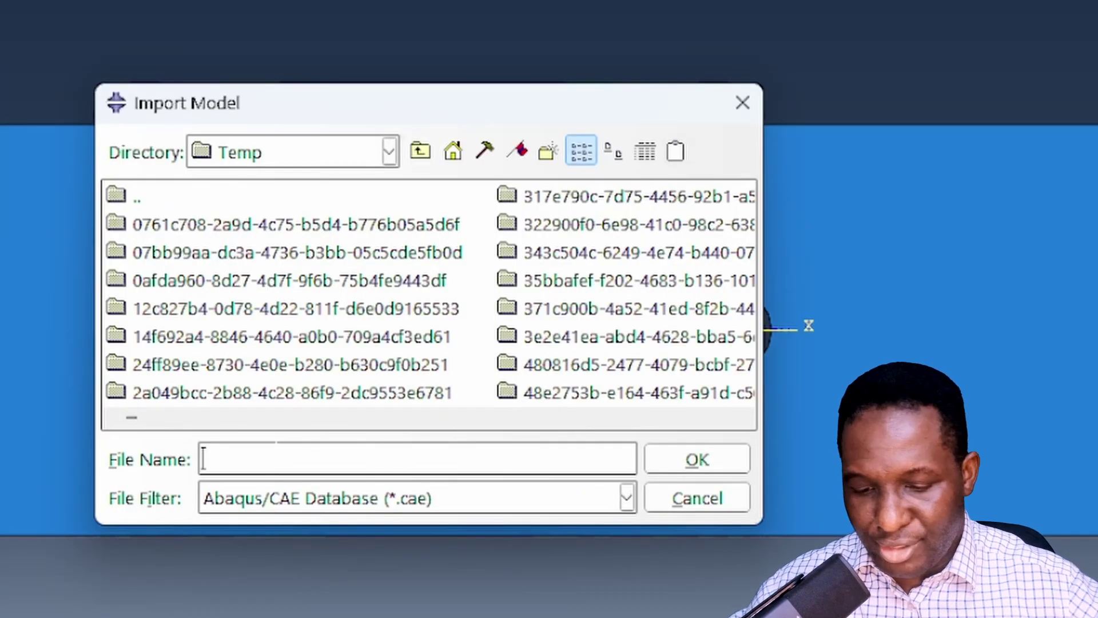
pyautogui.hotkey('ctrl', 'v')
pyautogui.press('Return')
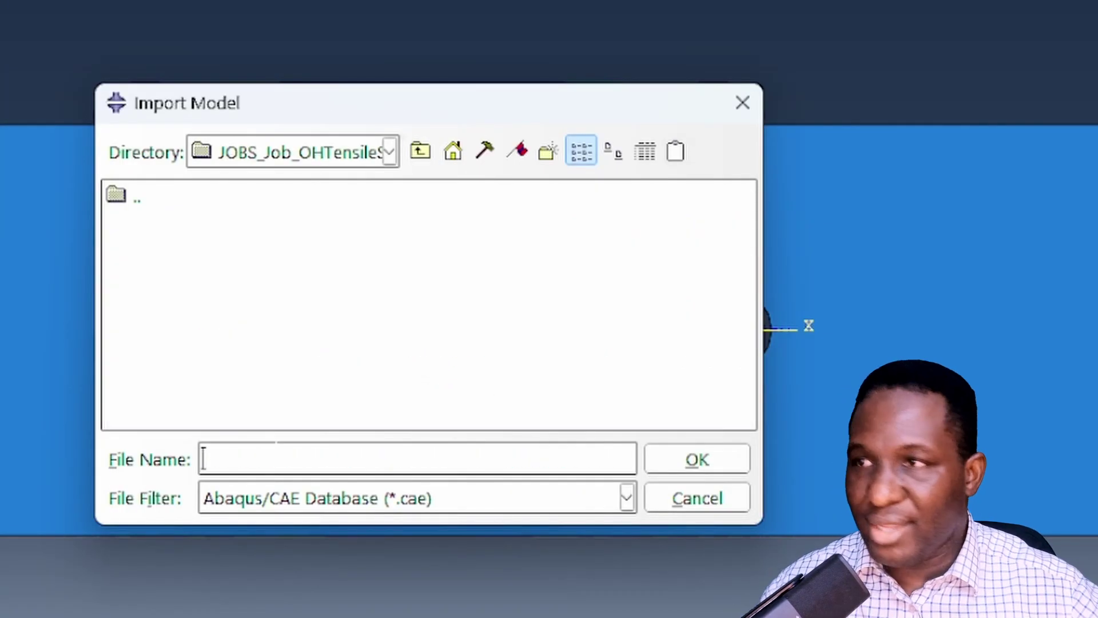
# Import Job_OHTensileSpec_Updated.inp as an Abaqus Input File model and expand the imported model's contents
pyautogui.click(360, 504)
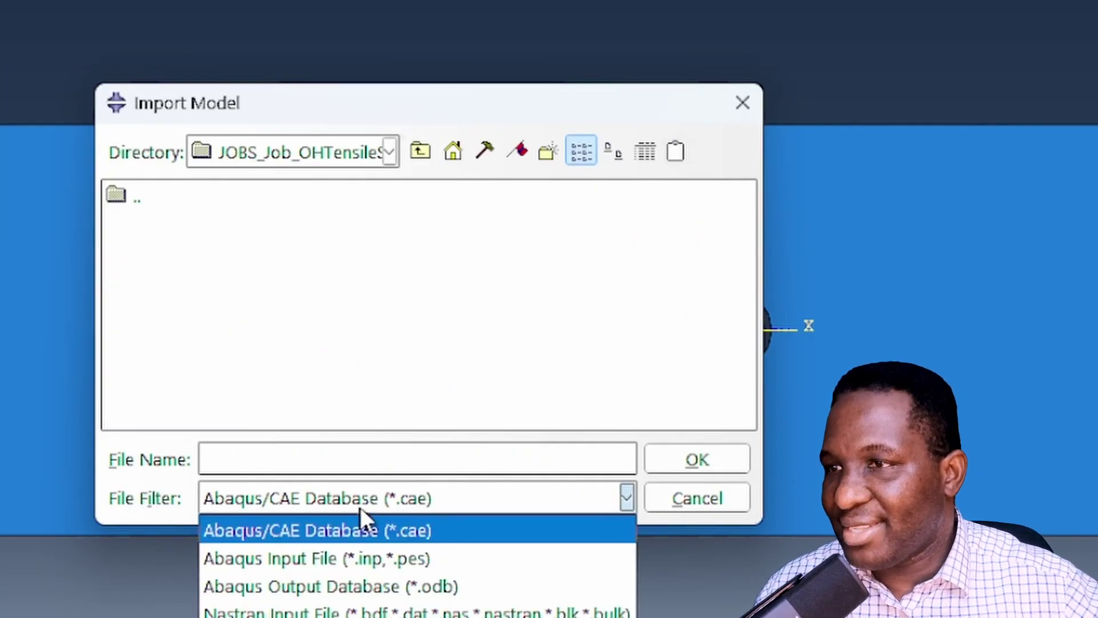
pyautogui.click(376, 557)
pyautogui.click(252, 225)
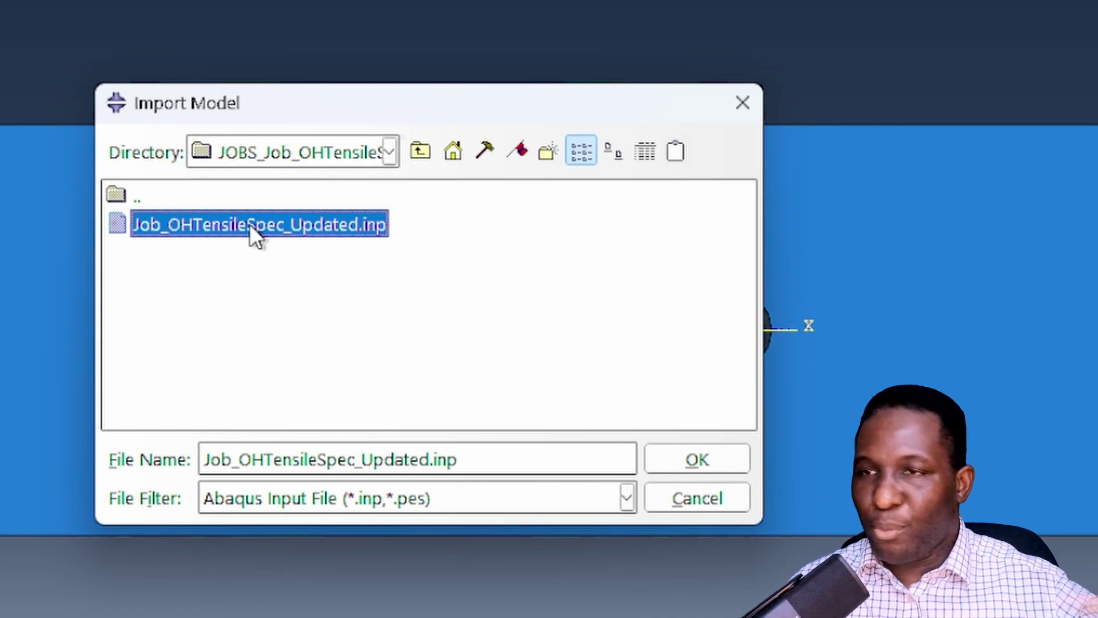
pyautogui.doubleClick(251, 225)
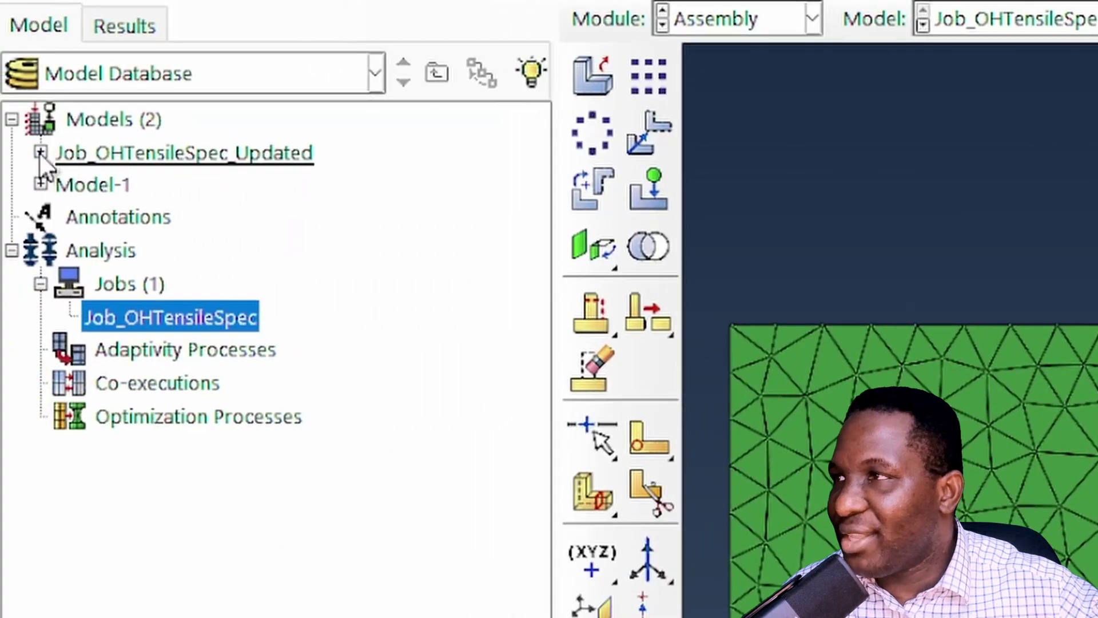
pyautogui.click(40, 152)
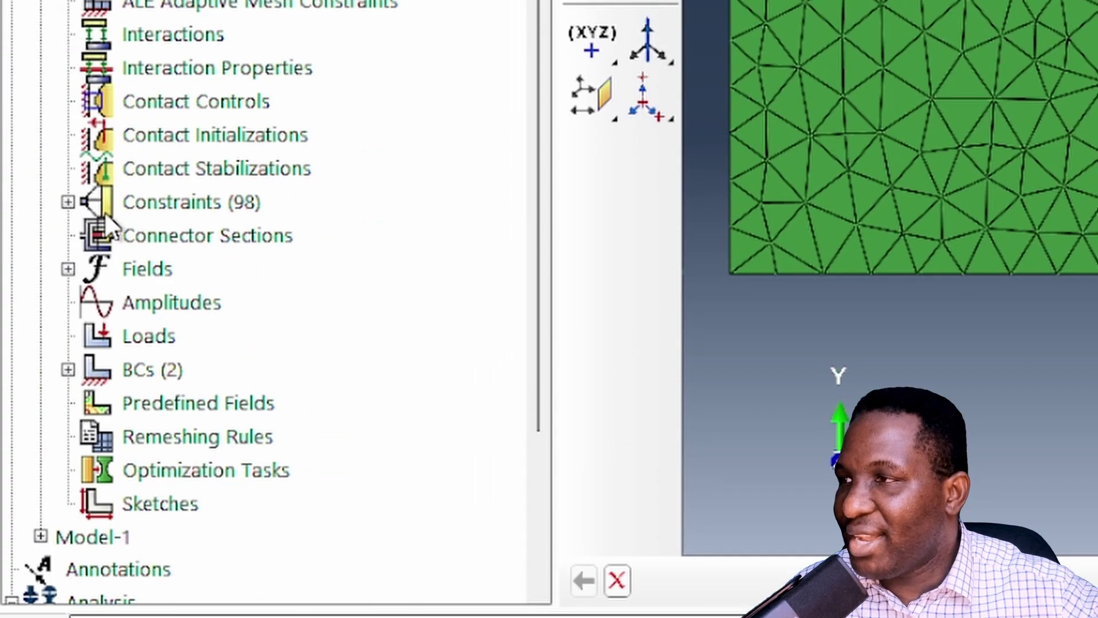
# Examine the imported equation constraints in Eqn-1 -- Eqn-30, highlighting Eqn-19 on the mesh, and collapse the constraints list
pyautogui.click(67, 202)
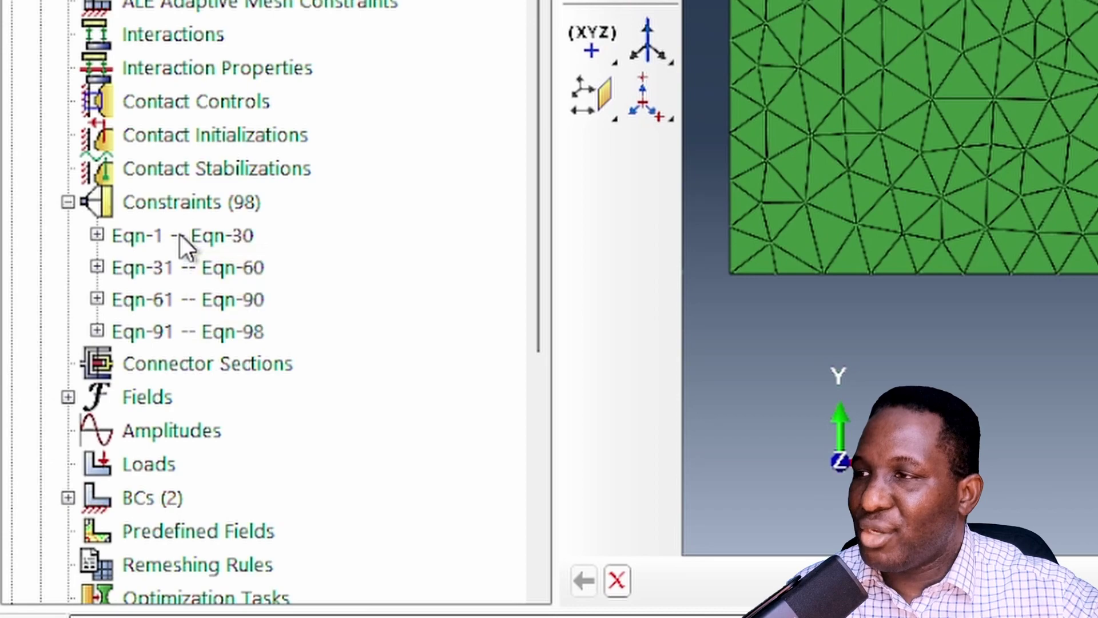
pyautogui.doubleClick(120, 237)
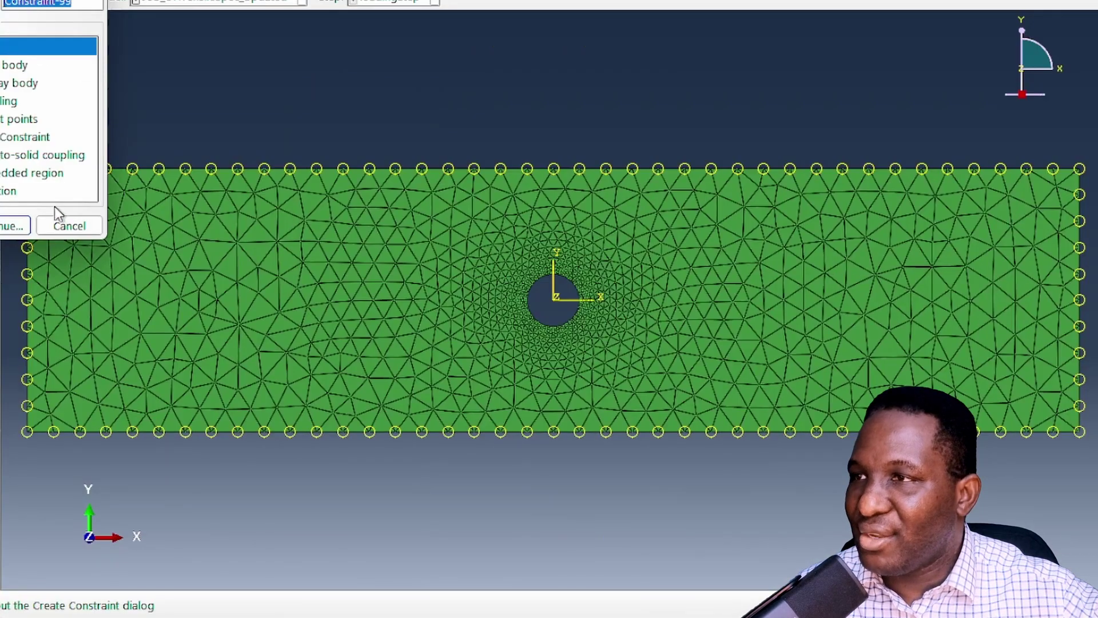
pyautogui.click(66, 223)
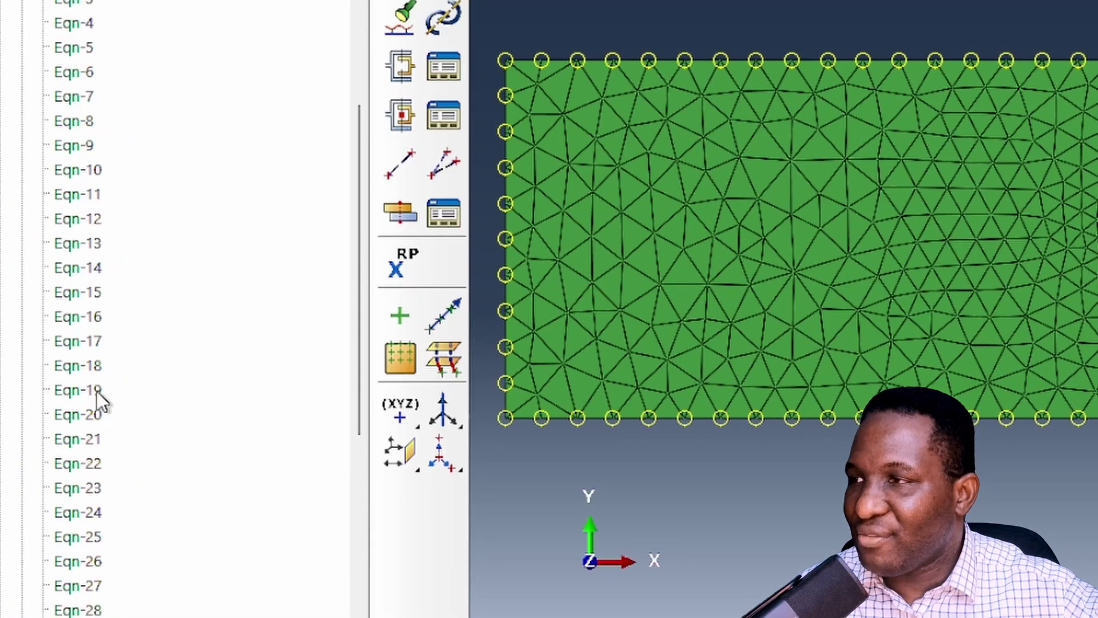
pyautogui.click(91, 391)
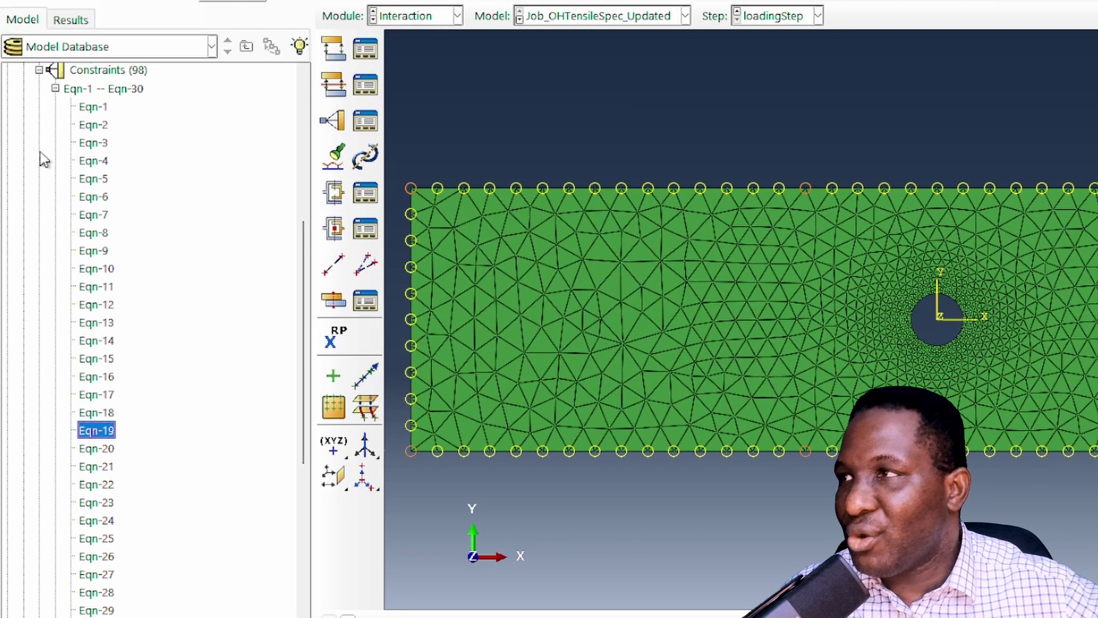
pyautogui.scroll(2, 6, 48)
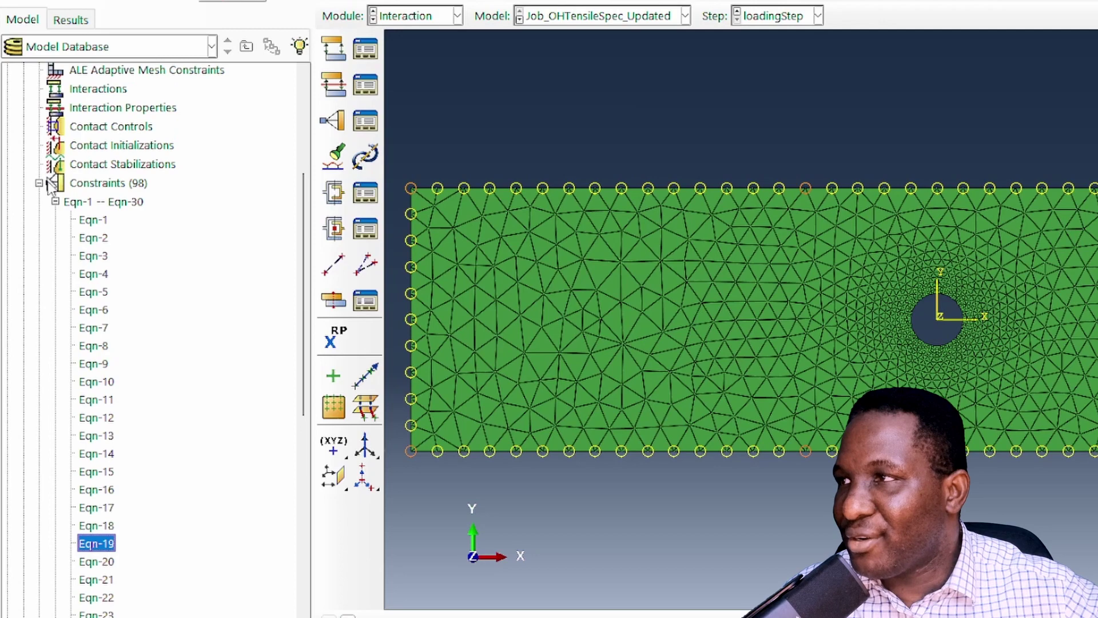
pyautogui.click(39, 183)
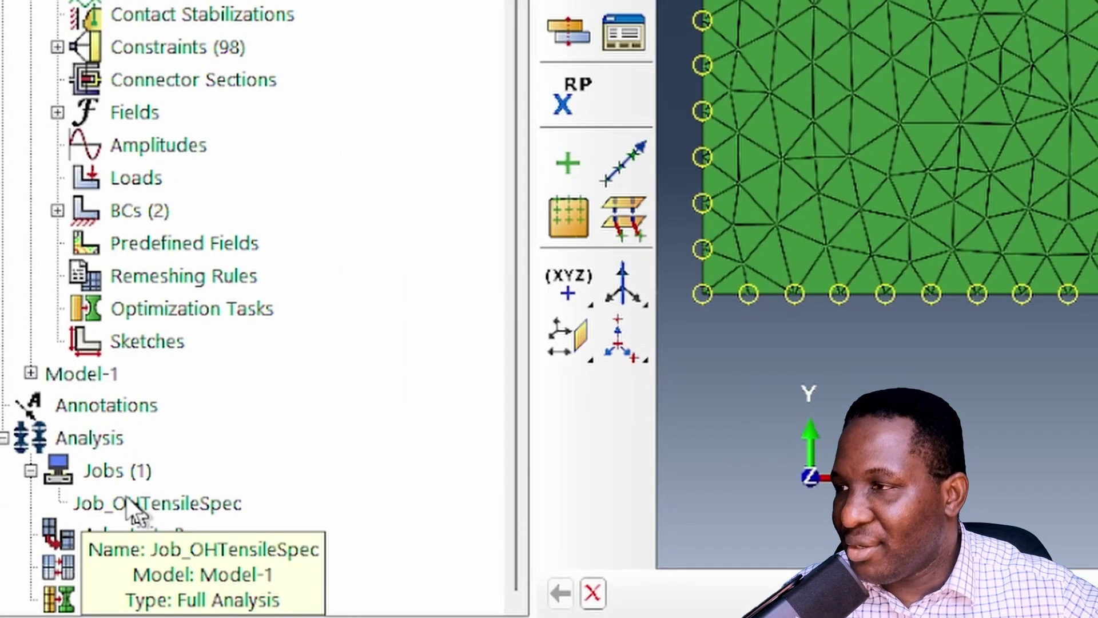
# Create a full-analysis job named Job_PBCAware from the Job_OHTensileSpec_Updated model and submit it
pyautogui.click(77, 553)
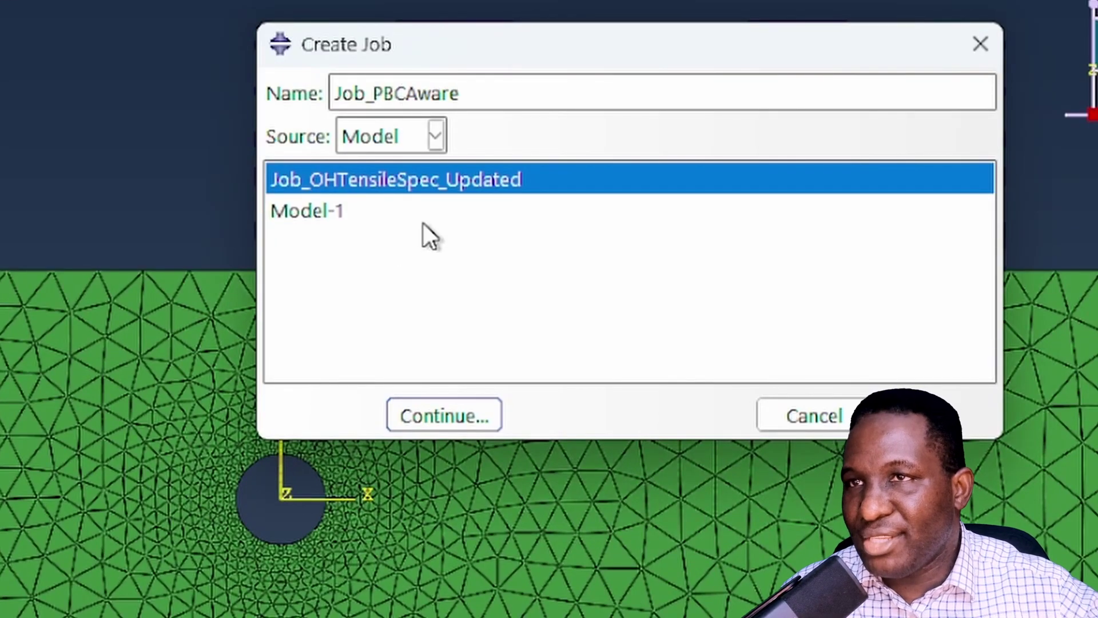
pyautogui.click(436, 418)
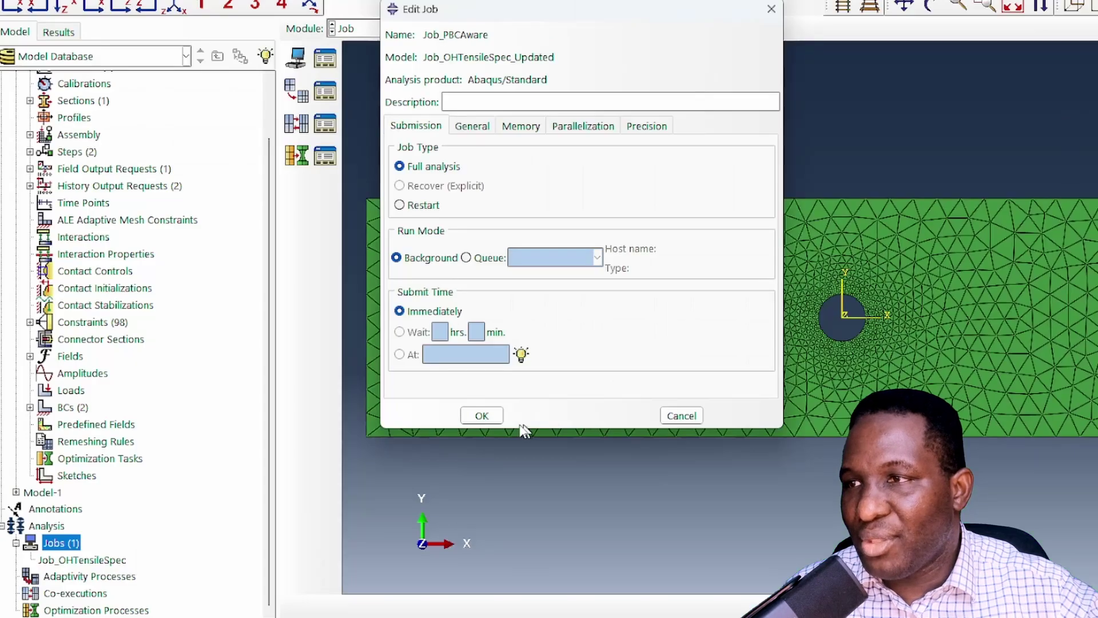
pyautogui.click(482, 416)
pyautogui.rightClick(80, 576)
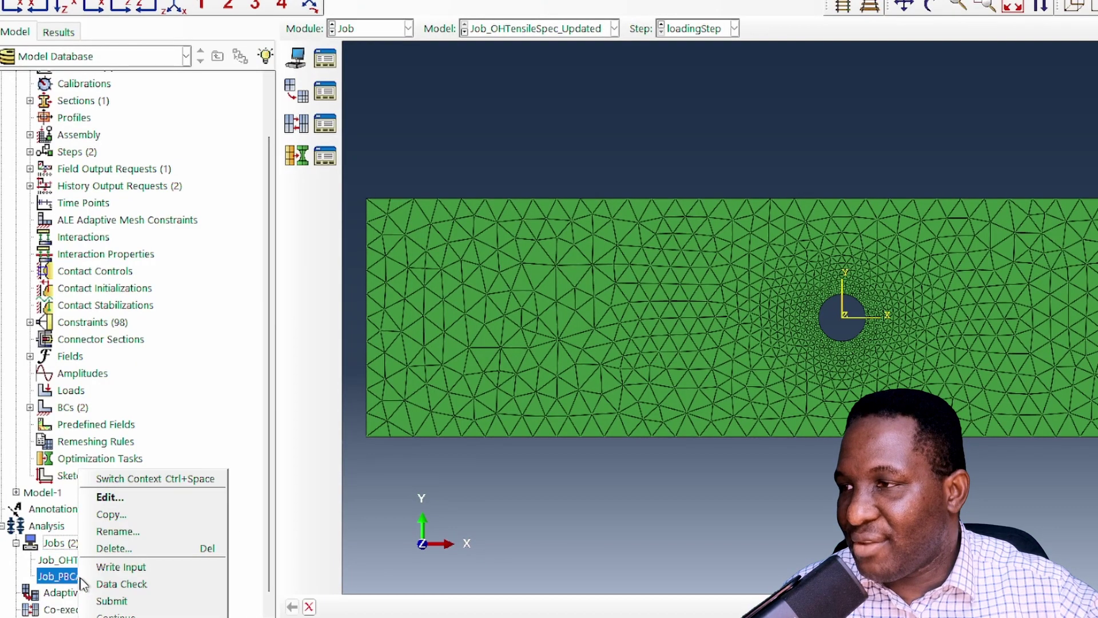
pyautogui.click(308, 606)
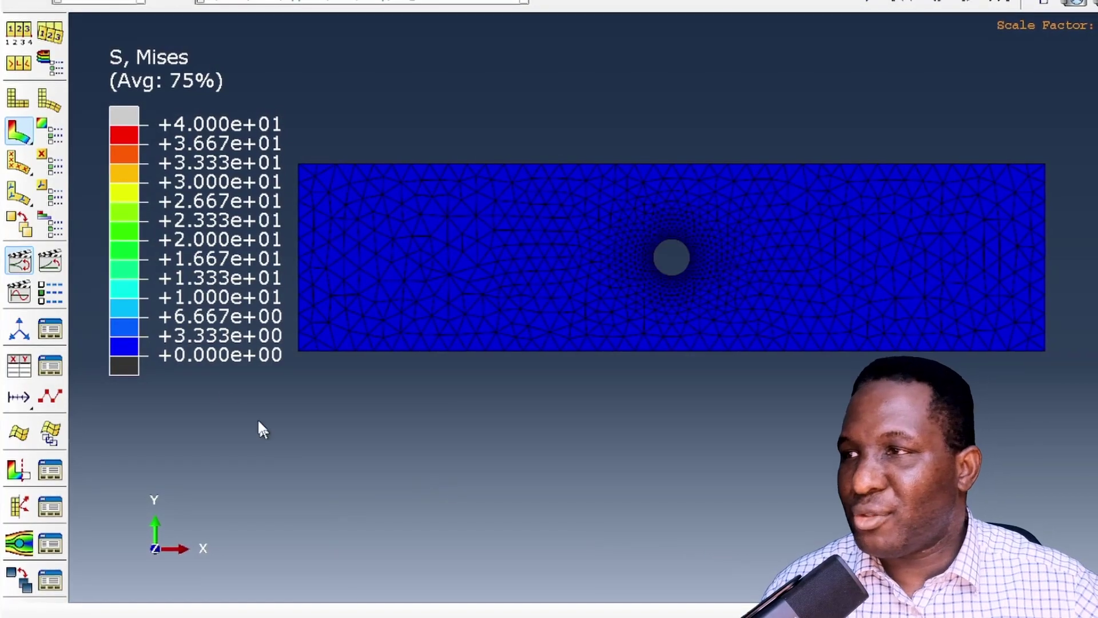
# Animate the deformed Mises stress contour plot and limit its visible edges to feature edges
pyautogui.click(18, 262)
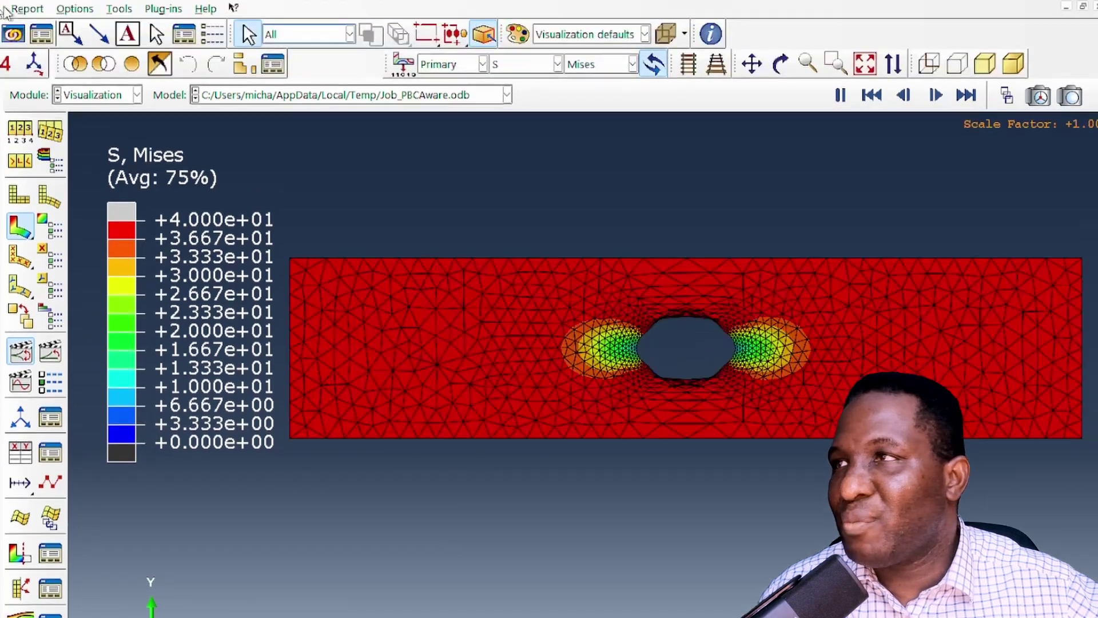
pyautogui.click(74, 8)
pyautogui.click(116, 28)
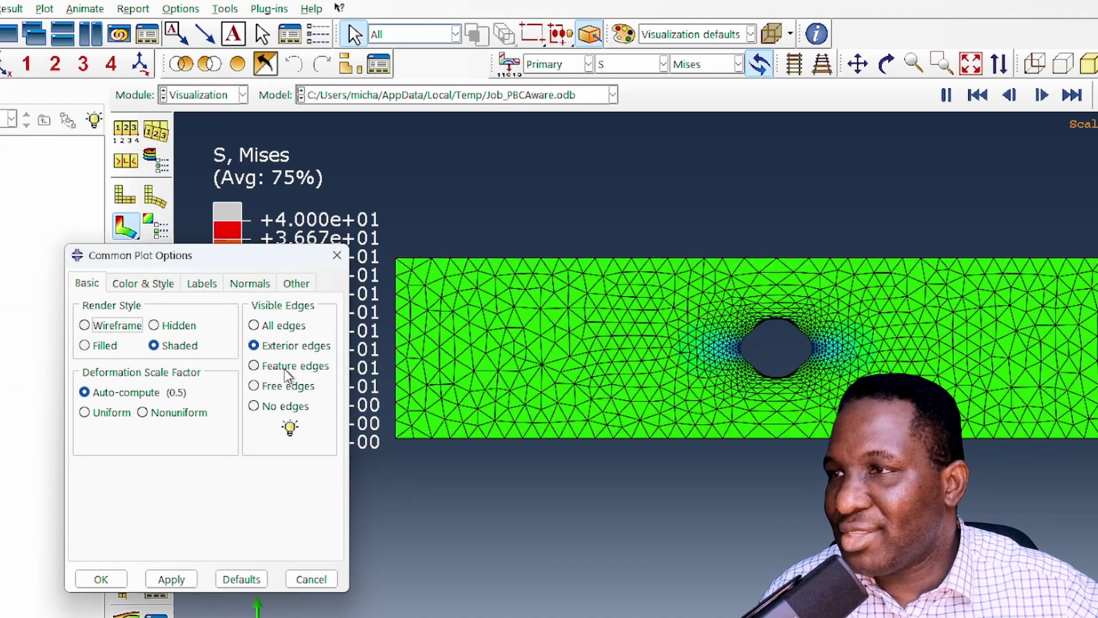
pyautogui.click(285, 370)
pyautogui.click(171, 580)
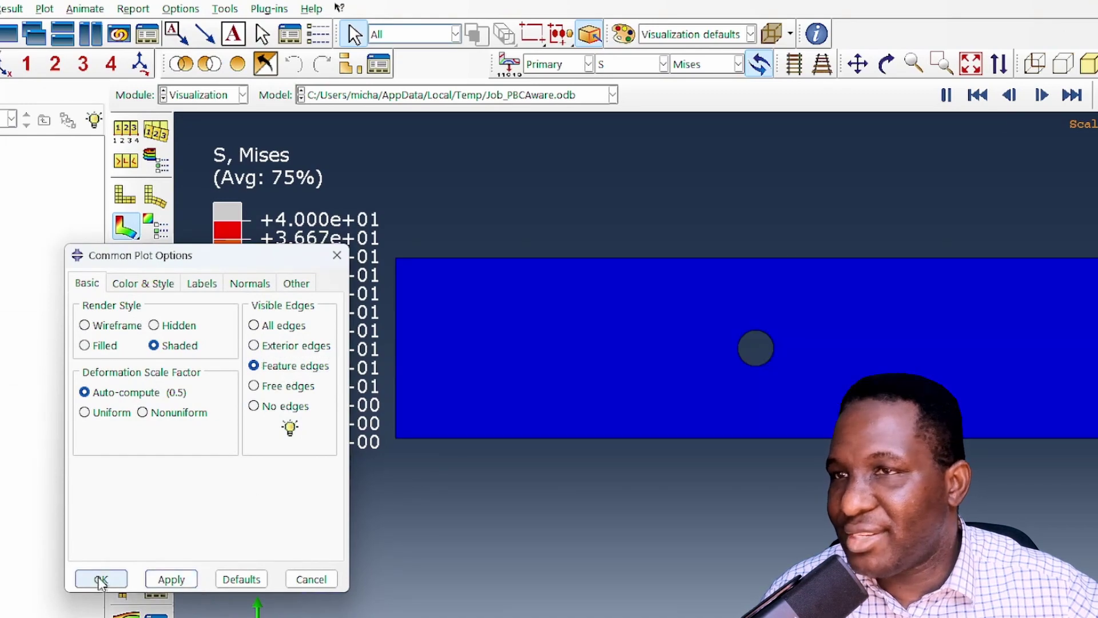
pyautogui.click(100, 580)
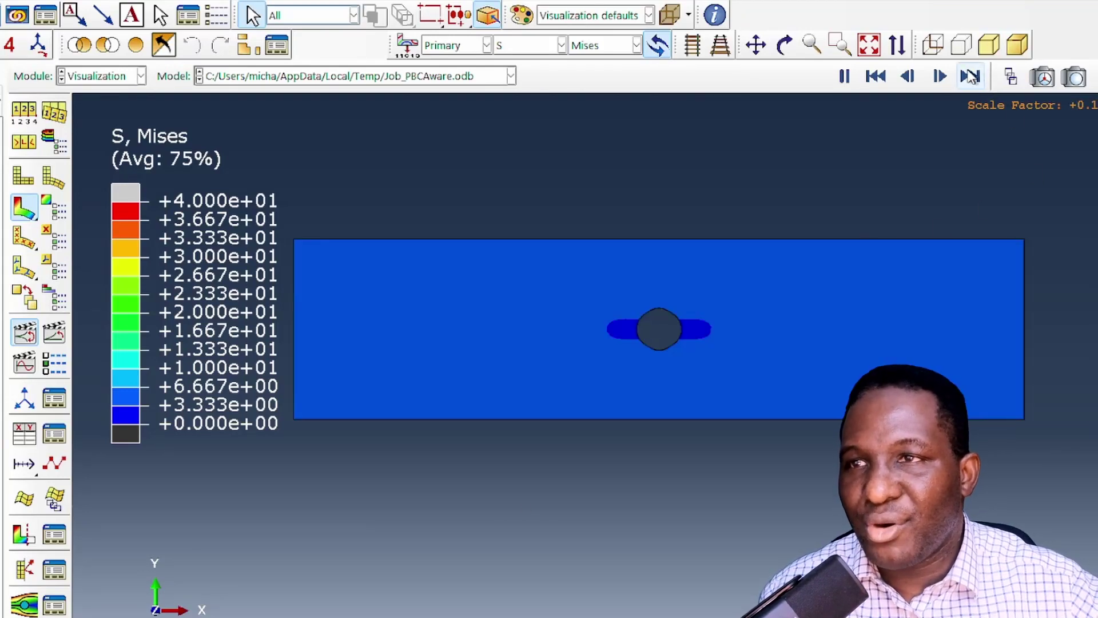
# Show the boundary conditions on the Mises results plot through the ODB display options
pyautogui.scroll(1, 676, 362)
pyautogui.scroll(-1, 678, 363)
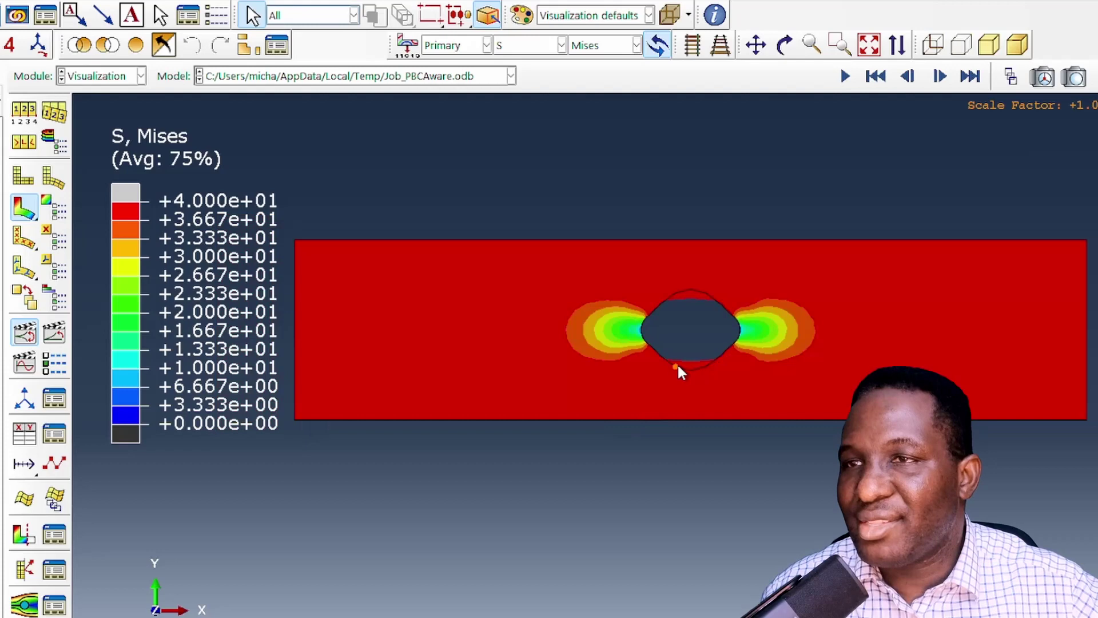
pyautogui.scroll(2, 756, 332)
pyautogui.scroll(1, 756, 333)
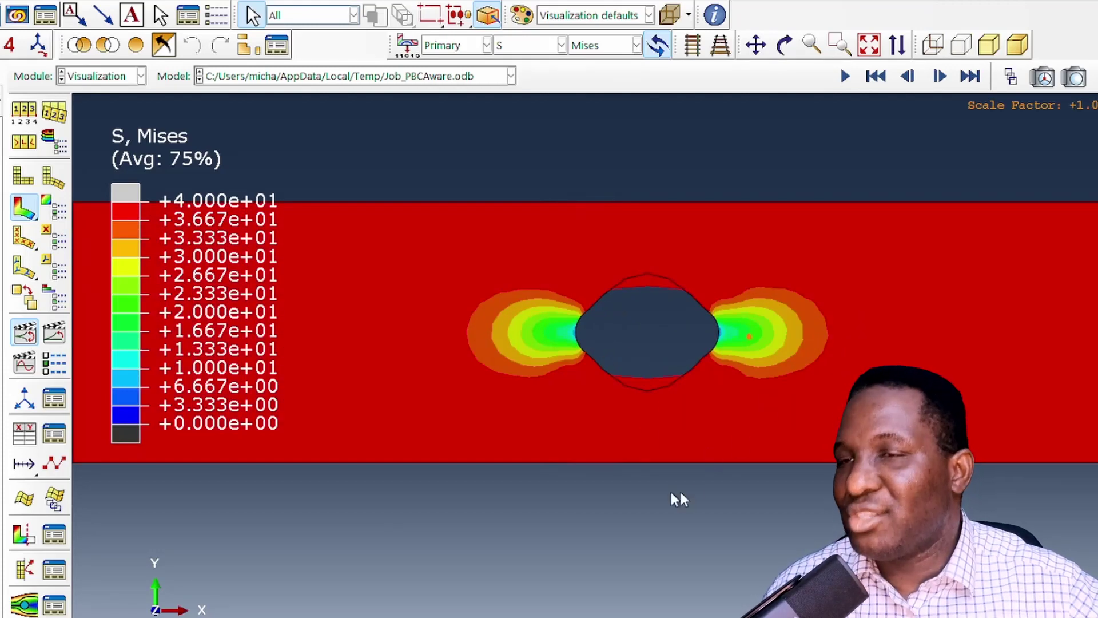
pyautogui.scroll(-3, 632, 387)
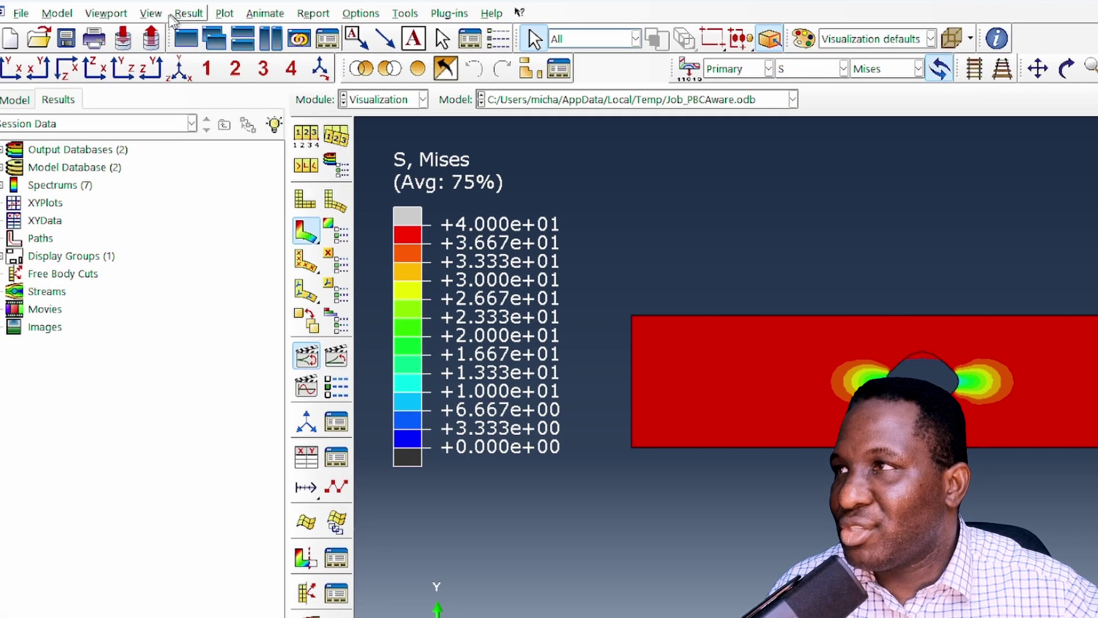
pyautogui.click(151, 13)
pyautogui.click(208, 342)
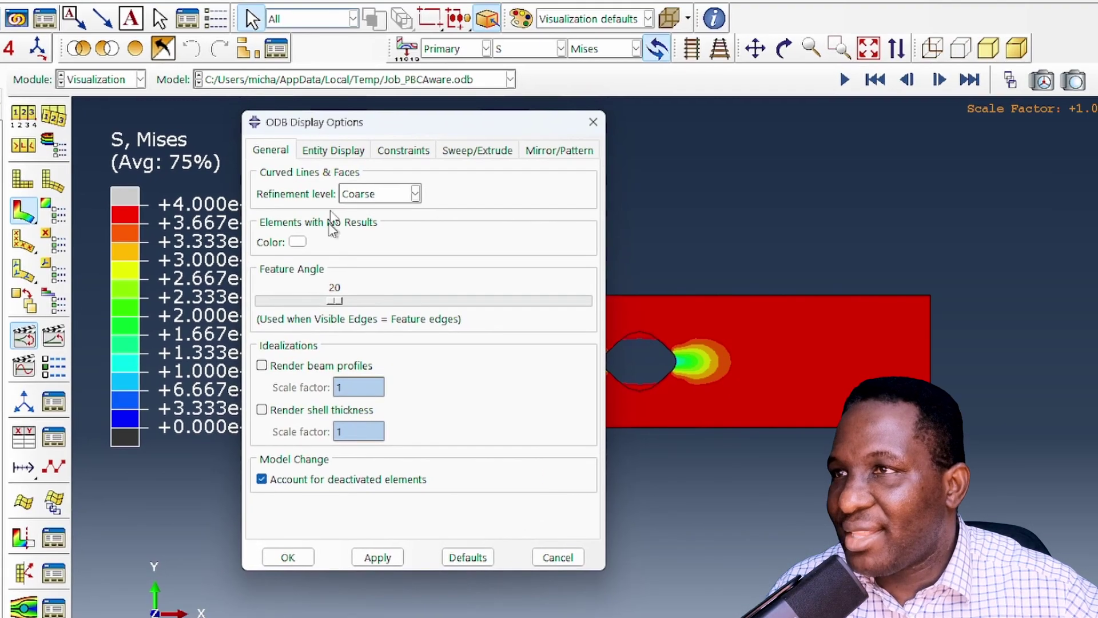
pyautogui.click(337, 150)
pyautogui.click(279, 241)
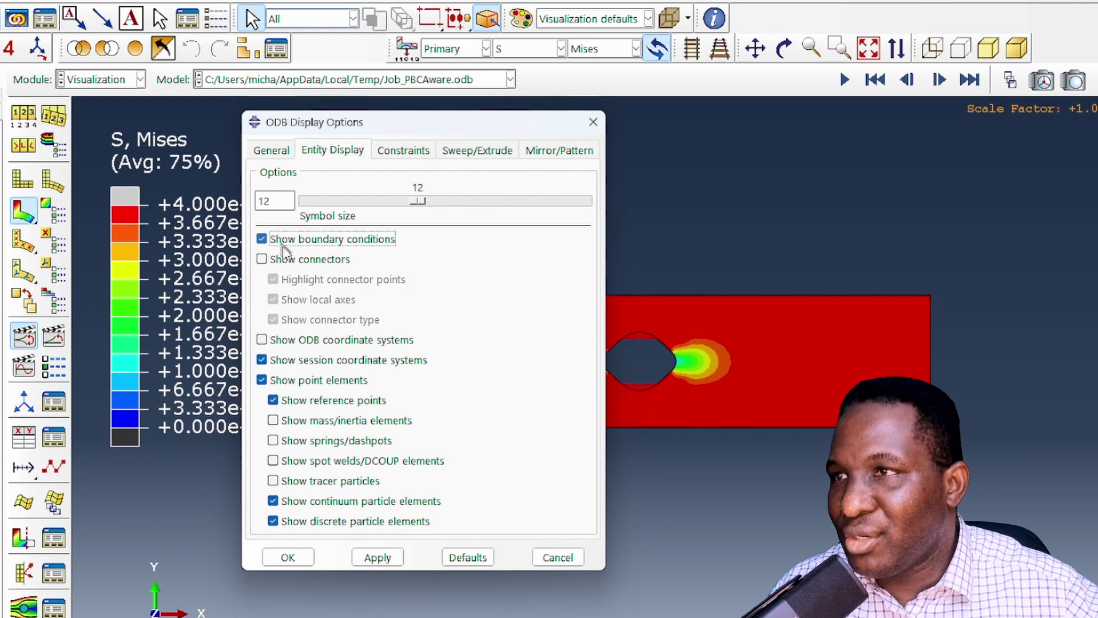
pyautogui.click(379, 558)
pyautogui.click(289, 558)
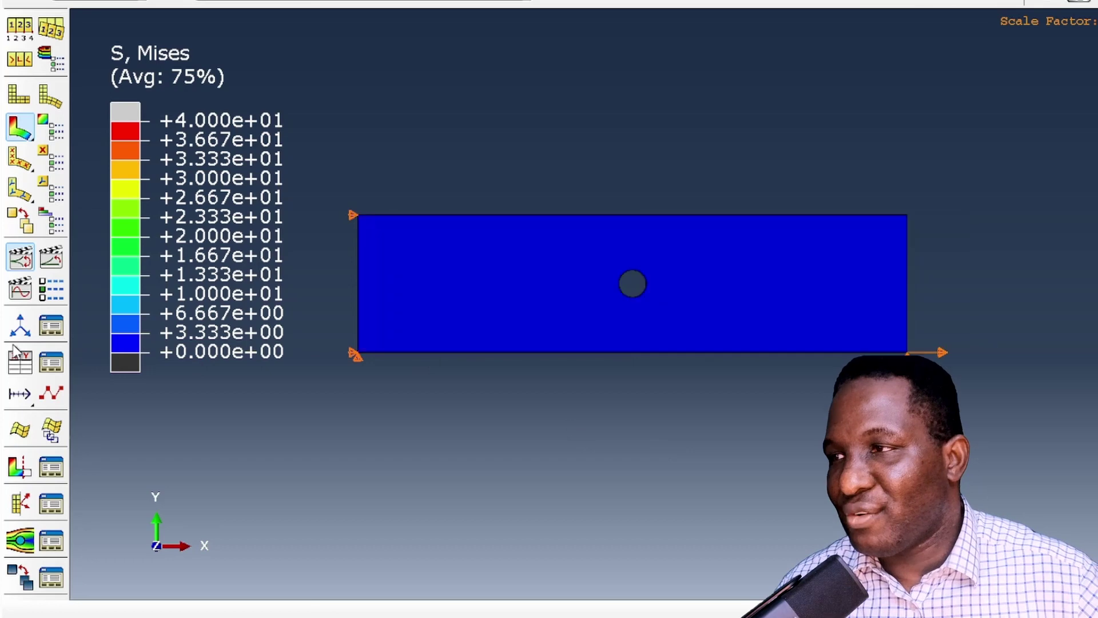
# Start XY data creation from ODB history output and select the COOR1 and COOR2 coordinates of all four CORNERNODES nodes
pyautogui.click(18, 360)
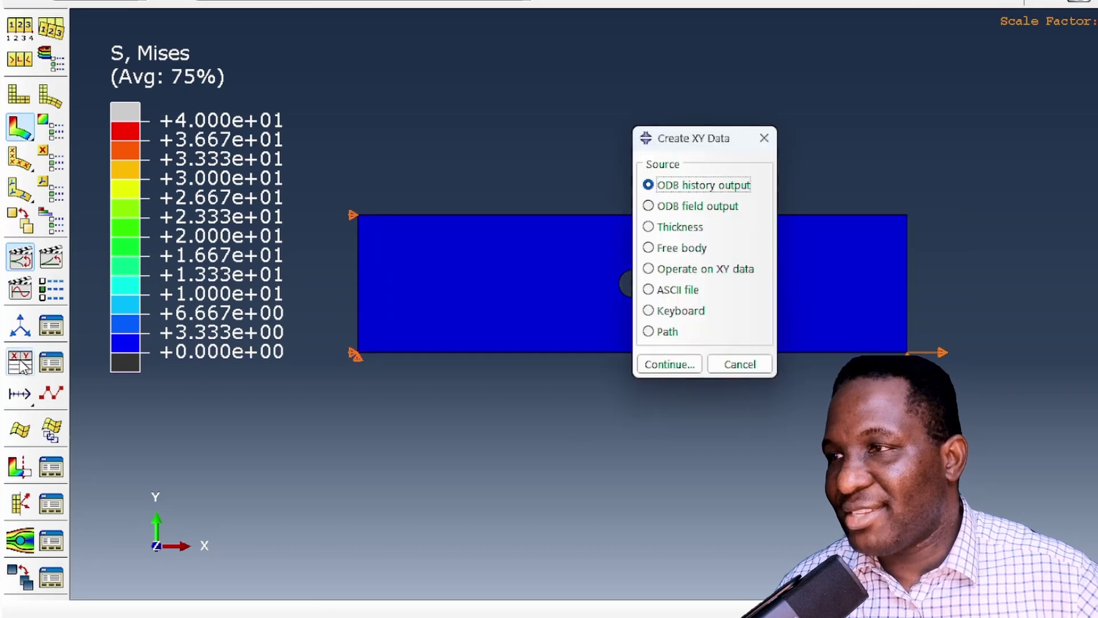
pyautogui.click(675, 364)
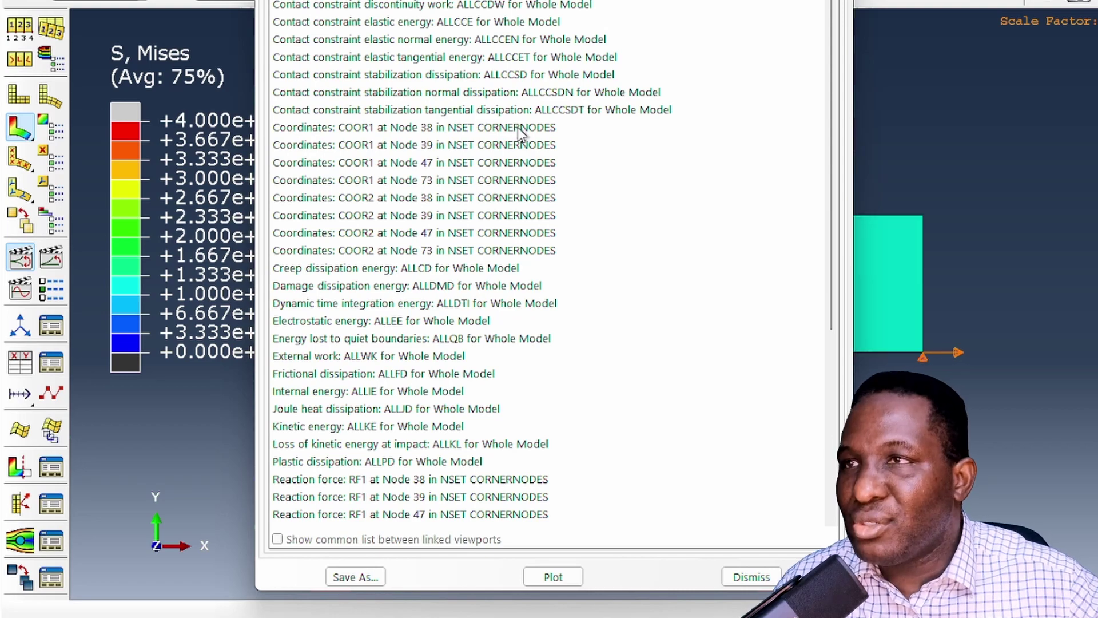
pyautogui.keyDown('shift'); pyautogui.click(519, 131); pyautogui.keyUp('shift')
pyautogui.click(540, 130)
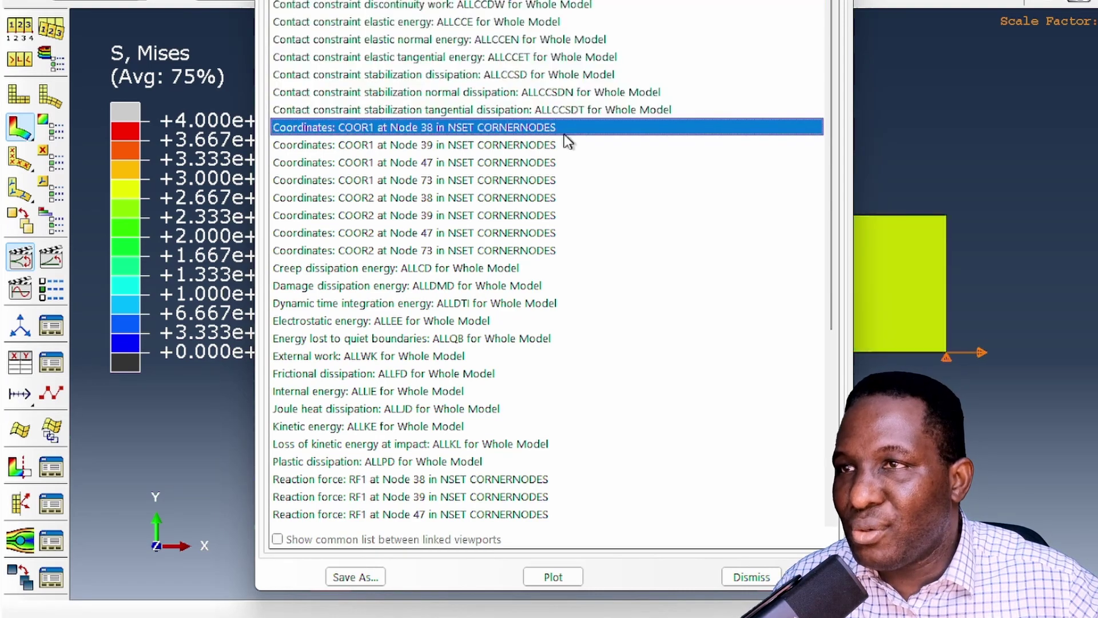
pyautogui.keyDown('shift'); pyautogui.click(549, 251); pyautogui.keyUp('shift')
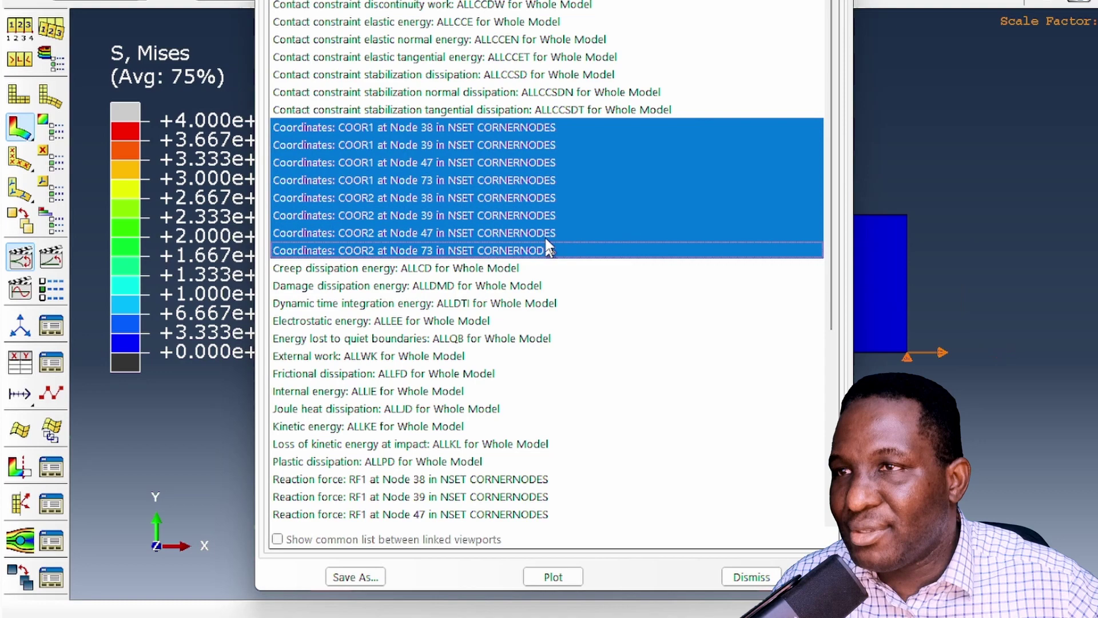
# Add the RF1, RF2, U1 and U2 histories of all CORNERNODES nodes to the selection and plot the selected curves
pyautogui.scroll(-6, 548, 217)
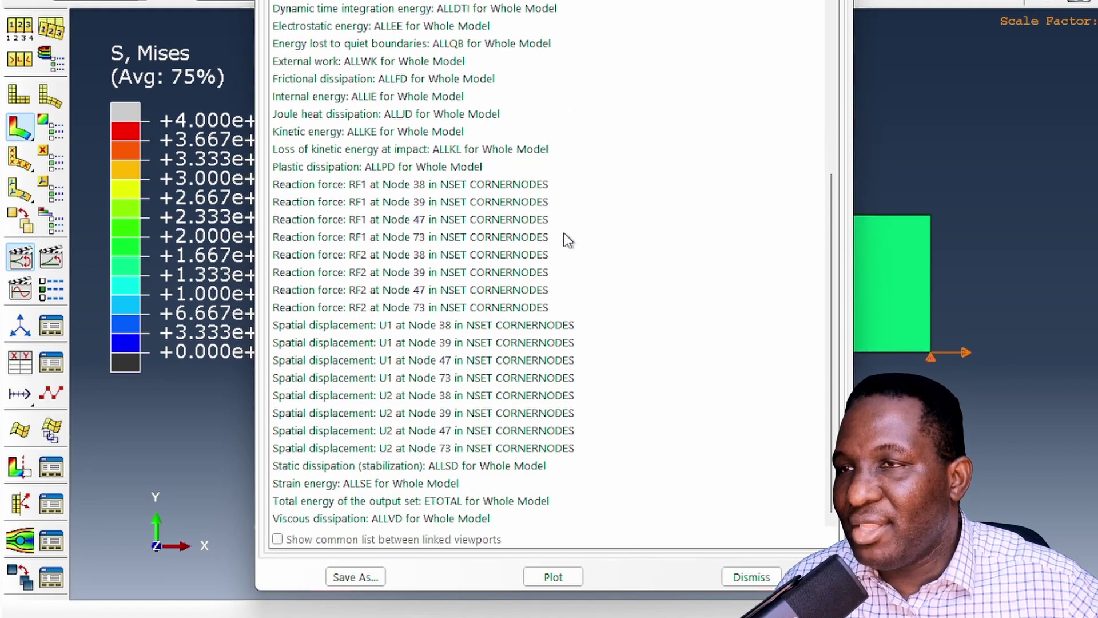
pyautogui.click(517, 185)
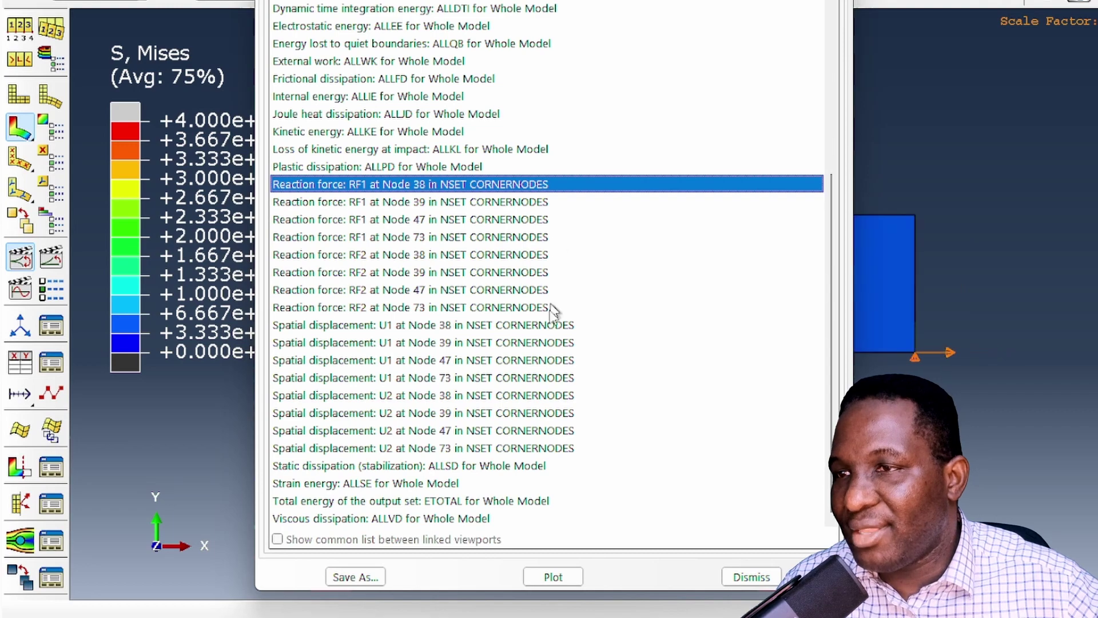
pyautogui.keyDown('shift'); pyautogui.click(529, 450); pyautogui.keyUp('shift')
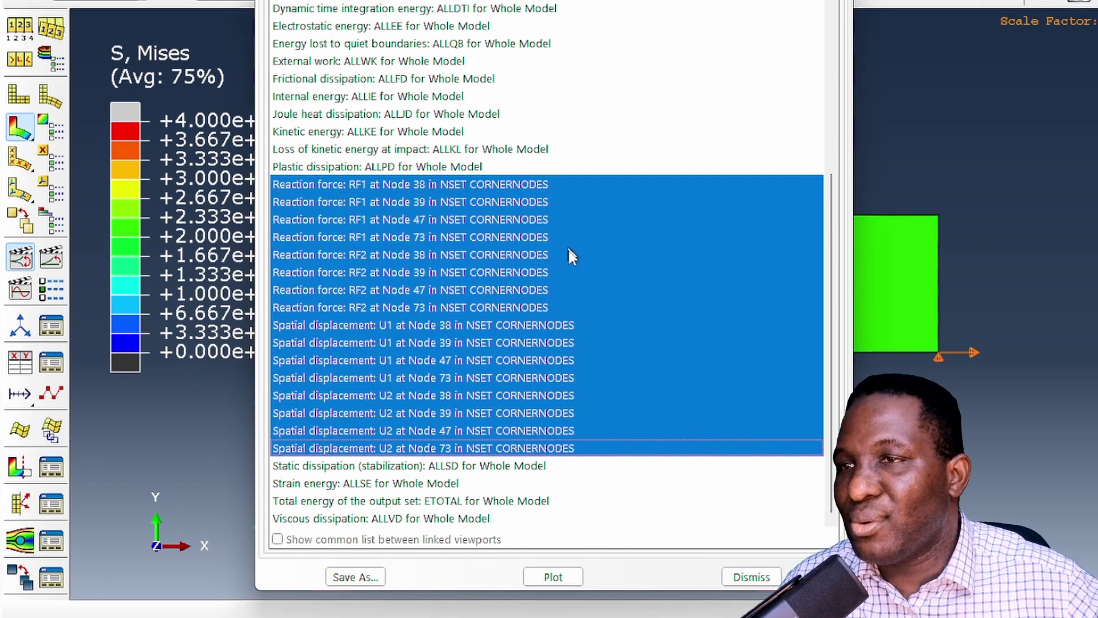
pyautogui.scroll(6, 578, 424)
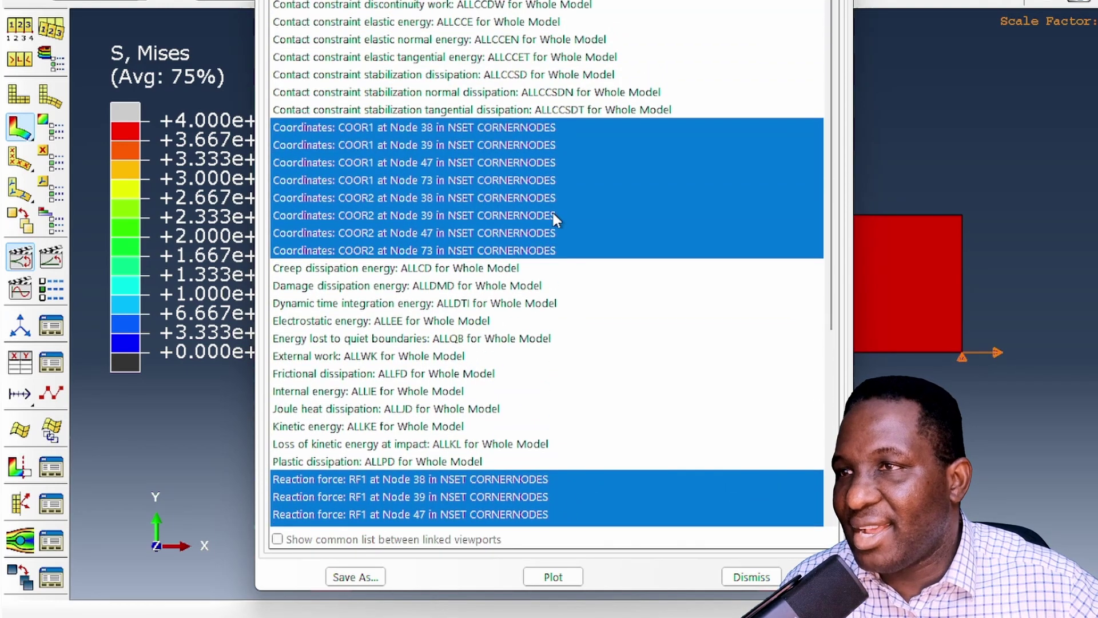
pyautogui.scroll(-6, 553, 216)
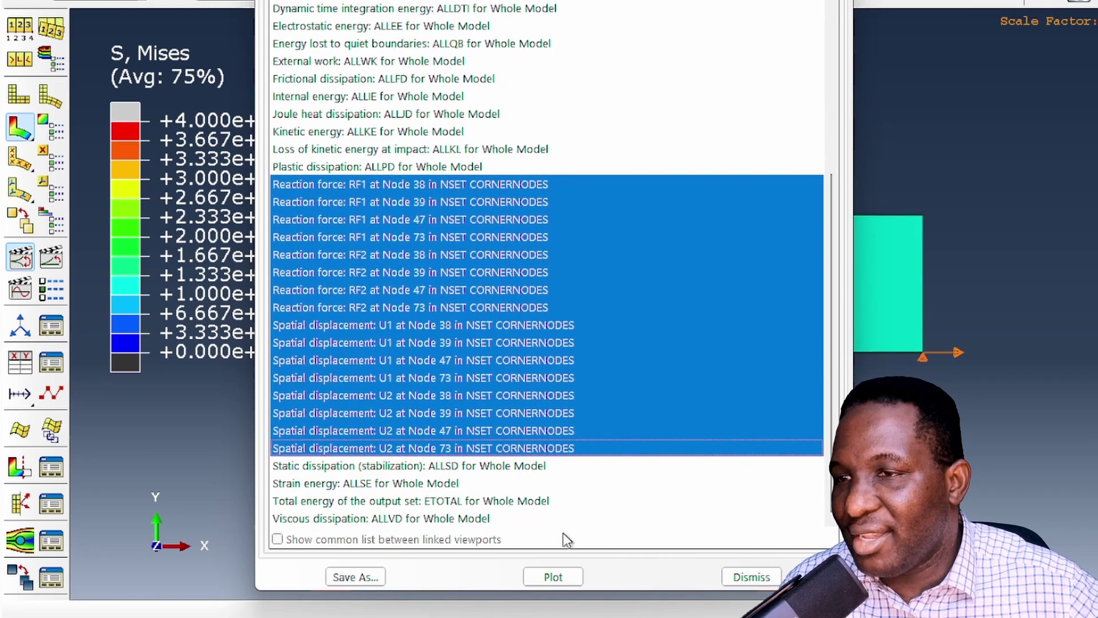
pyautogui.click(558, 576)
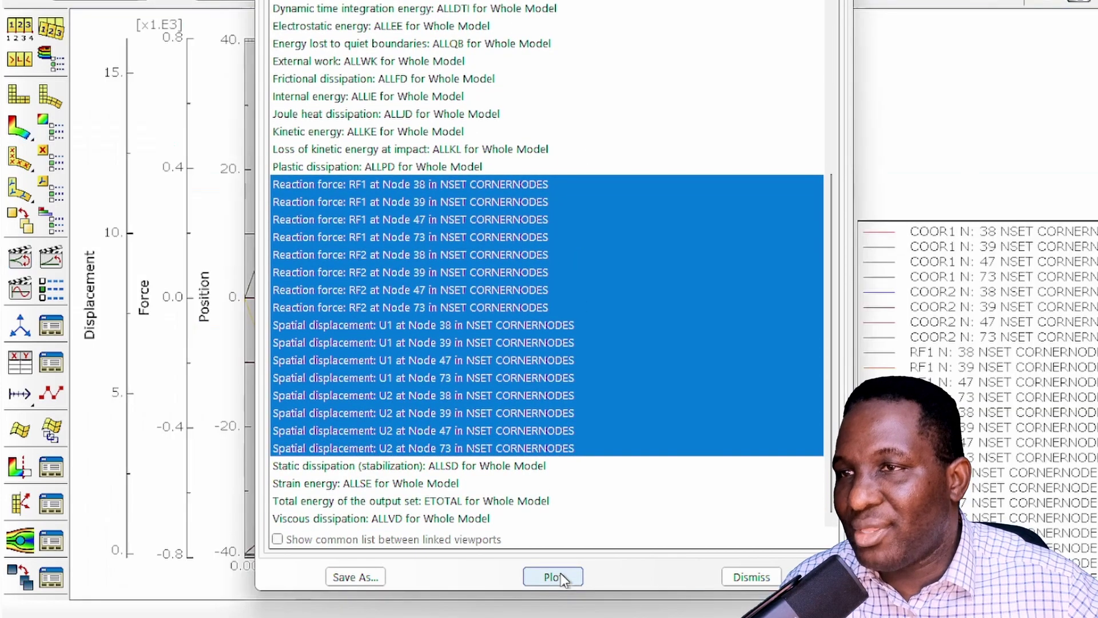
pyautogui.click(771, 581)
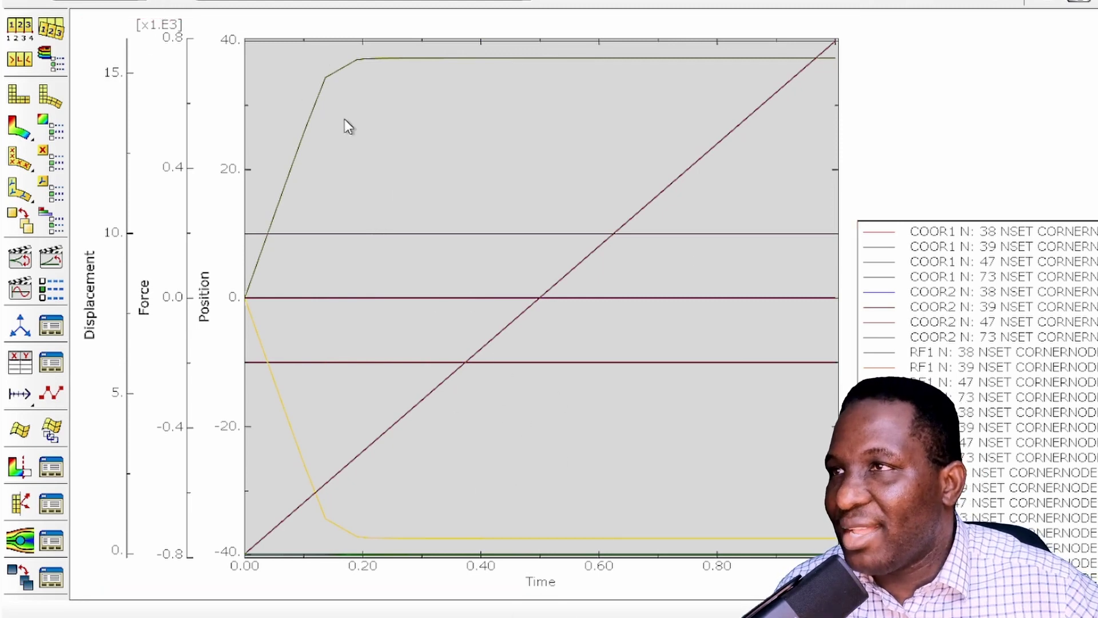
# Export the XY data of the current XY plot from Abaqus/CAE to Excel with the Excel Utilities plug-in
pyautogui.click(170, 12)
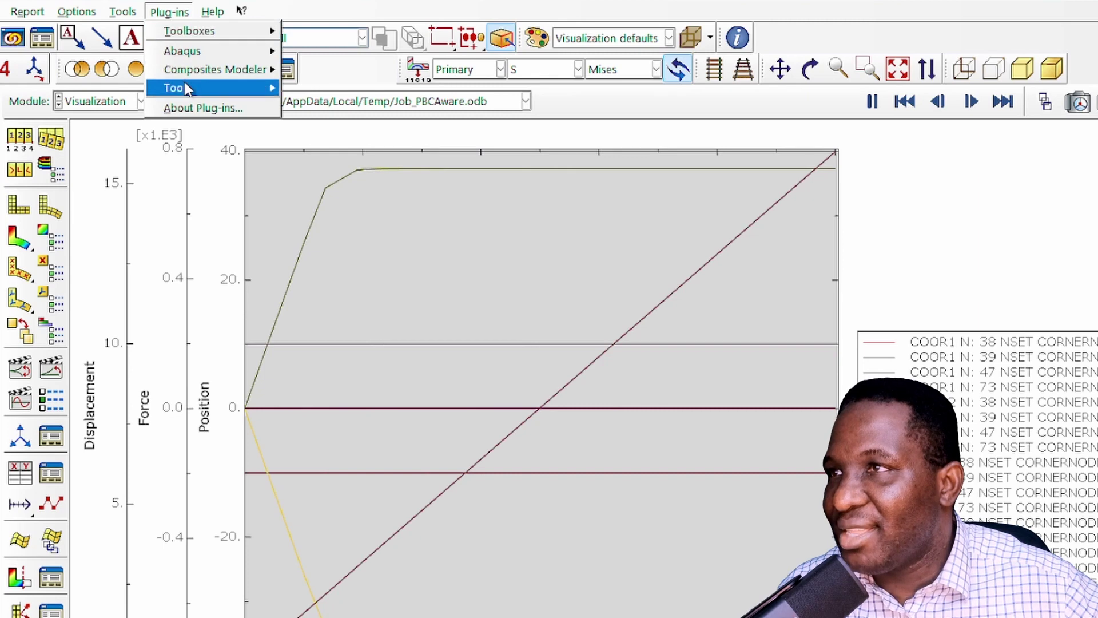
pyautogui.moveTo(186, 90)
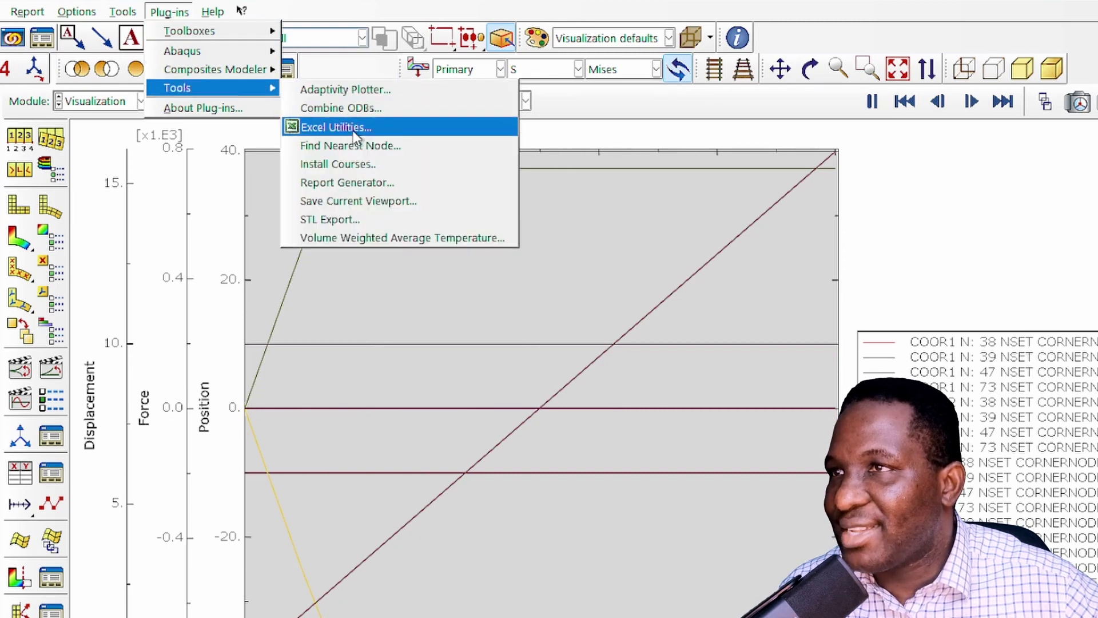
pyautogui.click(336, 127)
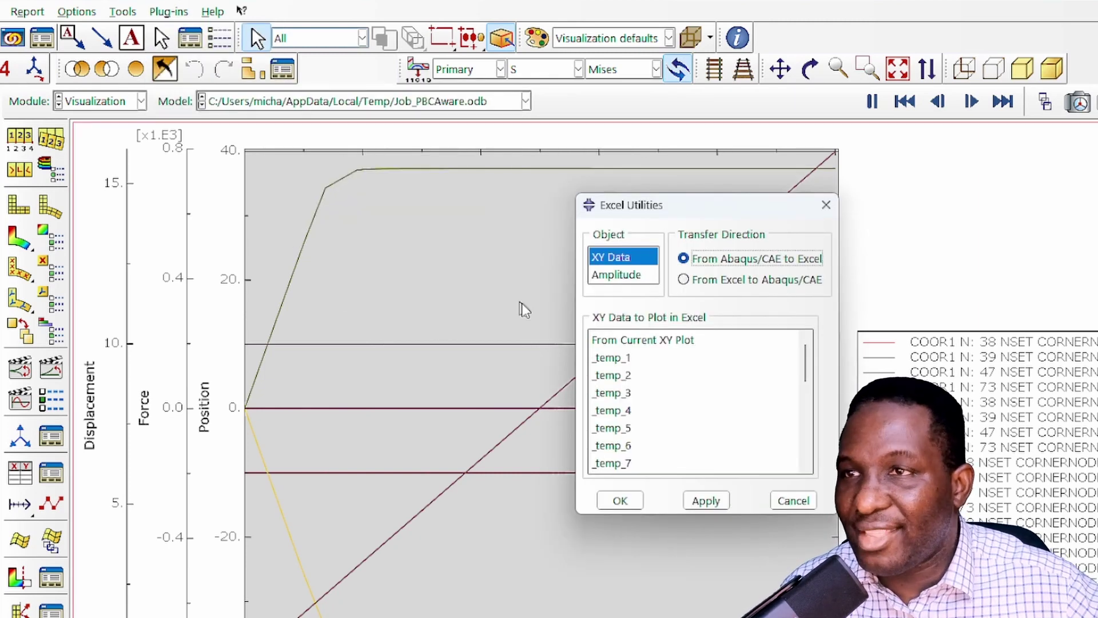
pyautogui.click(657, 342)
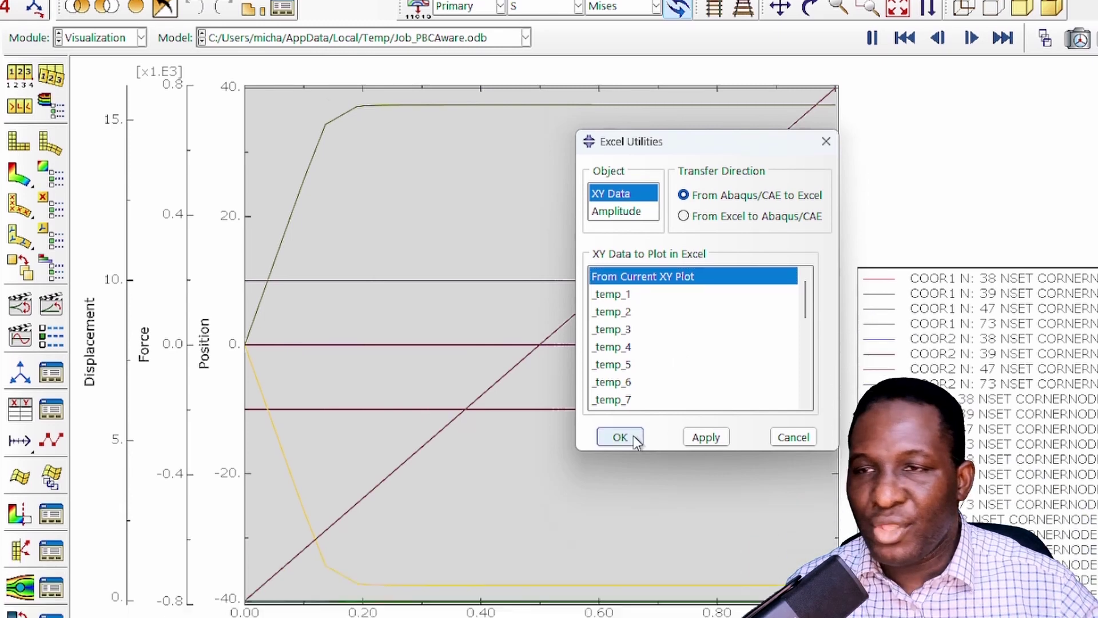
pyautogui.click(633, 501)
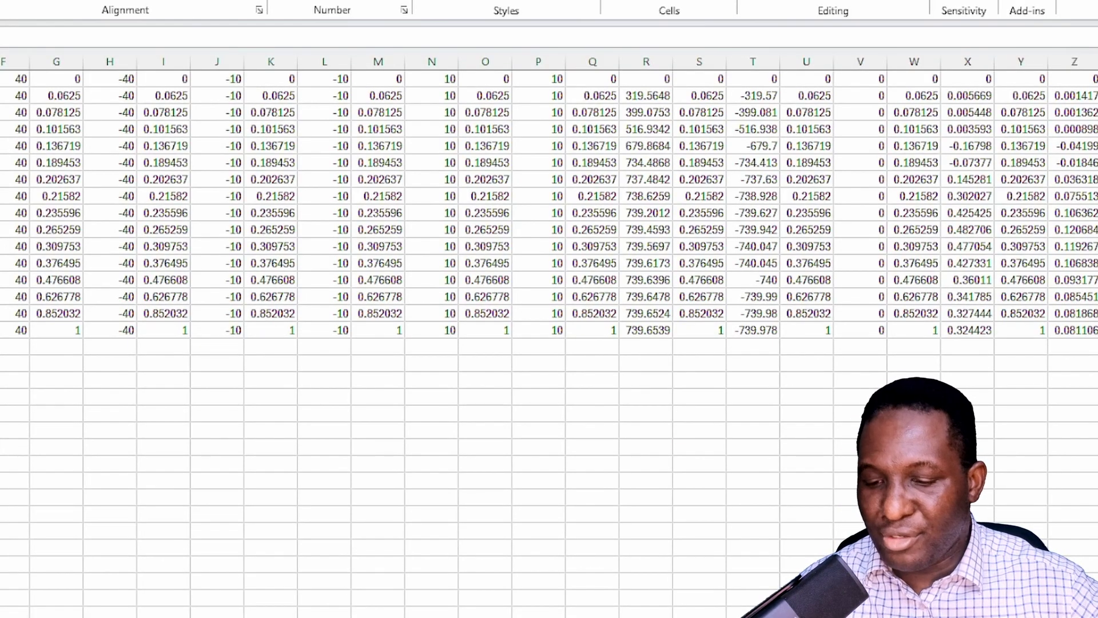
# Switch to the exported Excel worksheet and copy the complete block of corner-node history data
pyautogui.hotkey('ctrl', 'shift', 'End')
pyautogui.hotkey('ctrl', 'c')
pyautogui.click(485, 446)
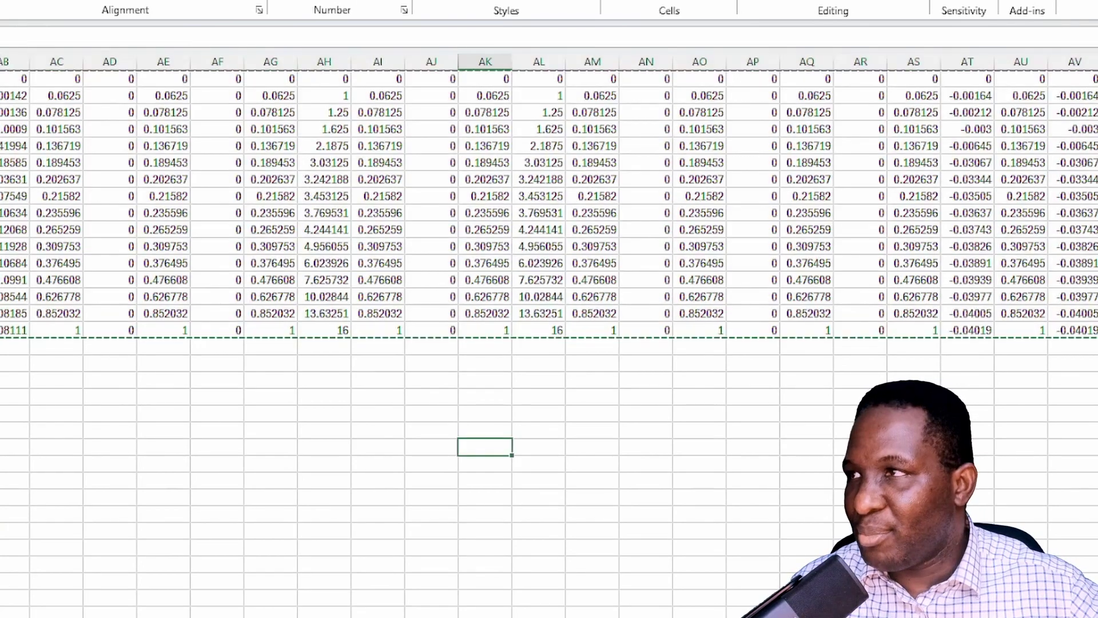
pyautogui.hotkey('ctrl', 'a')
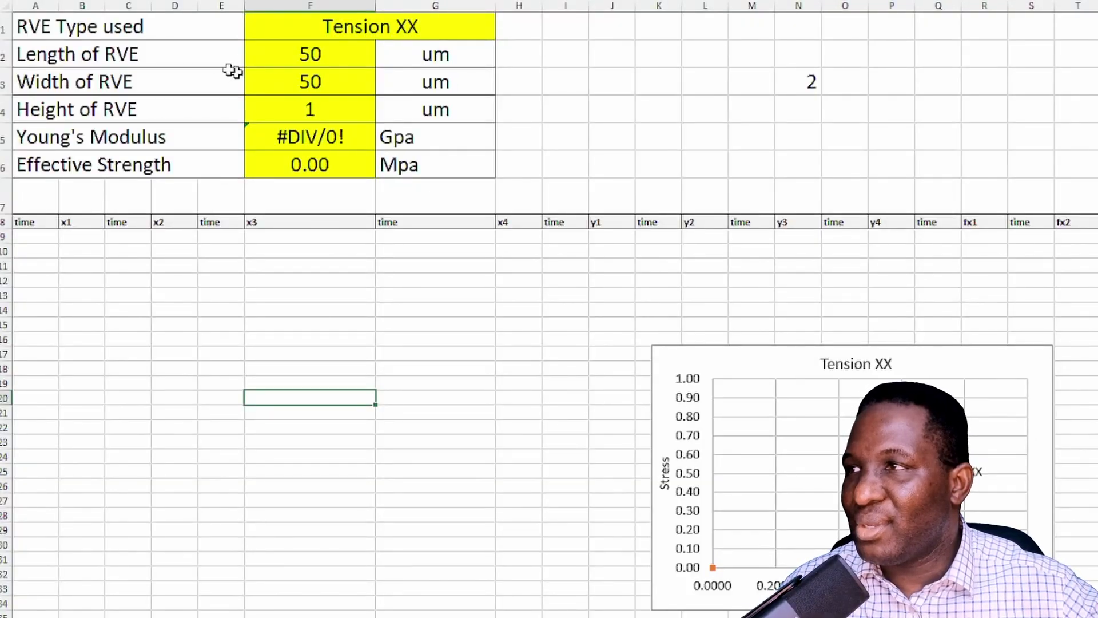
# In the Tension XX template workbook, set the length of the RVE to 80 um and the width to 20 um
pyautogui.click(258, 64)
pyautogui.write('8')
pyautogui.press('Return')
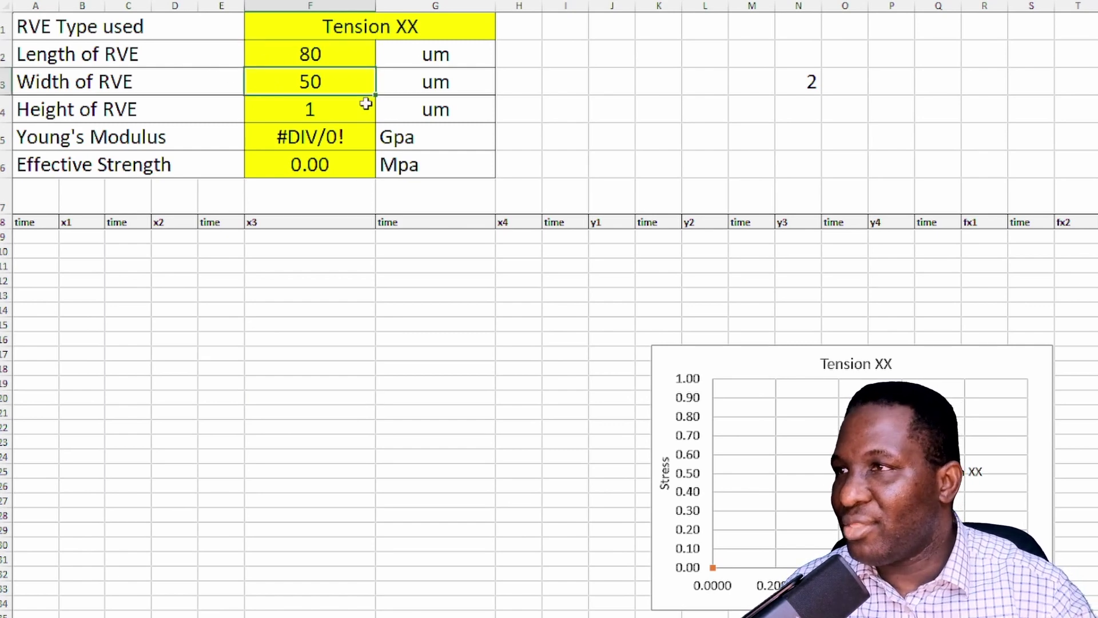
pyautogui.write('20')
pyautogui.press('Return')
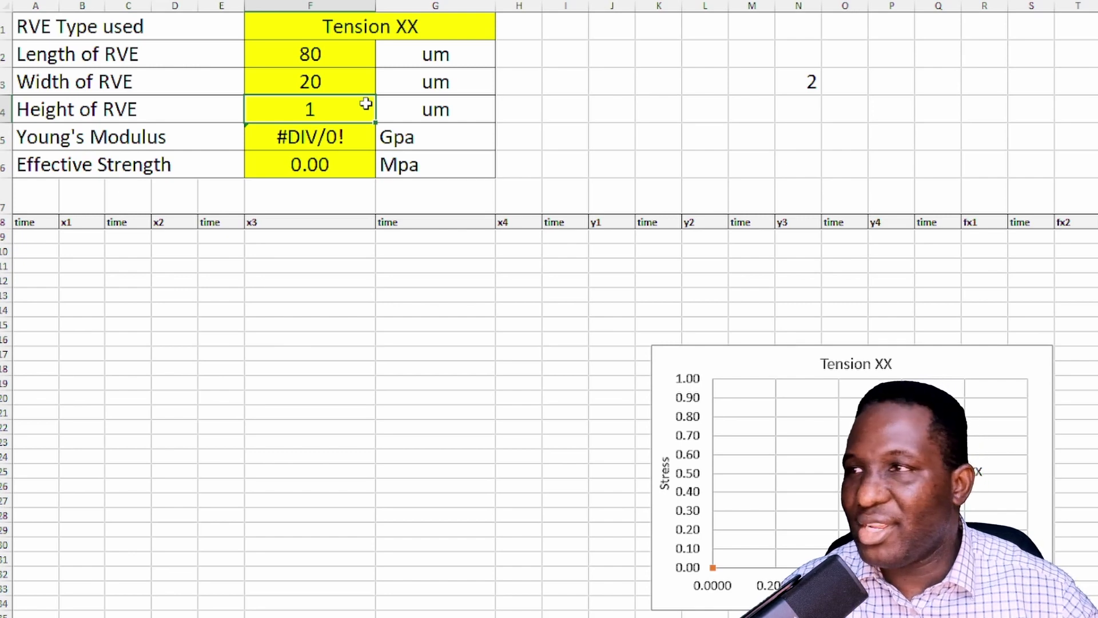
pyautogui.click(318, 135)
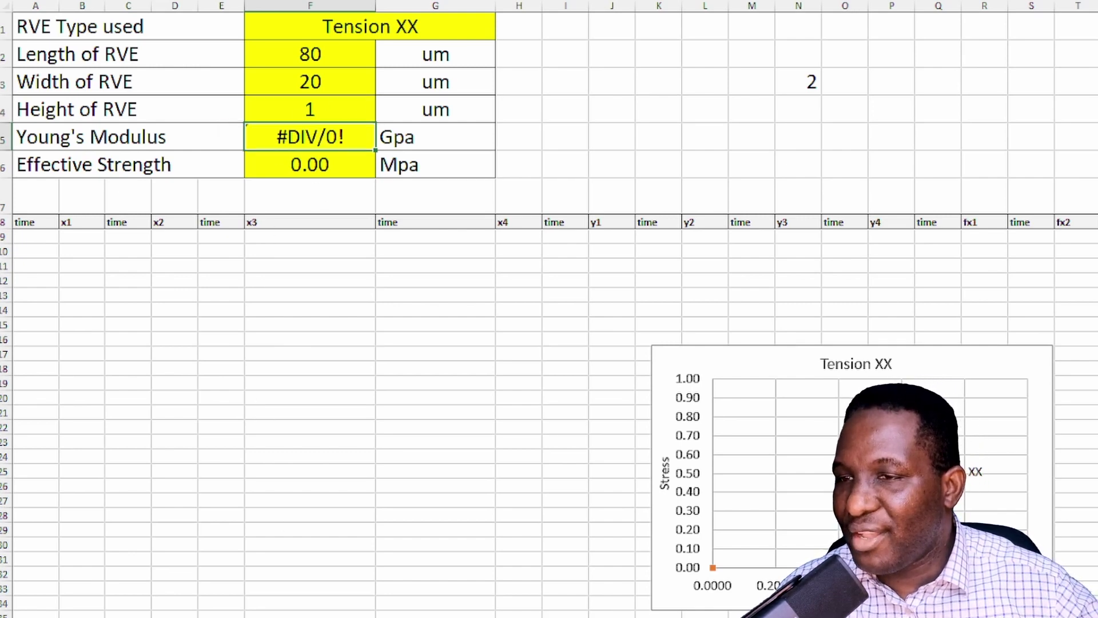
# Paste the copied corner-node data into the Tension XX sheet starting at cell A9, below the time and x1 headers
pyautogui.click(36, 223)
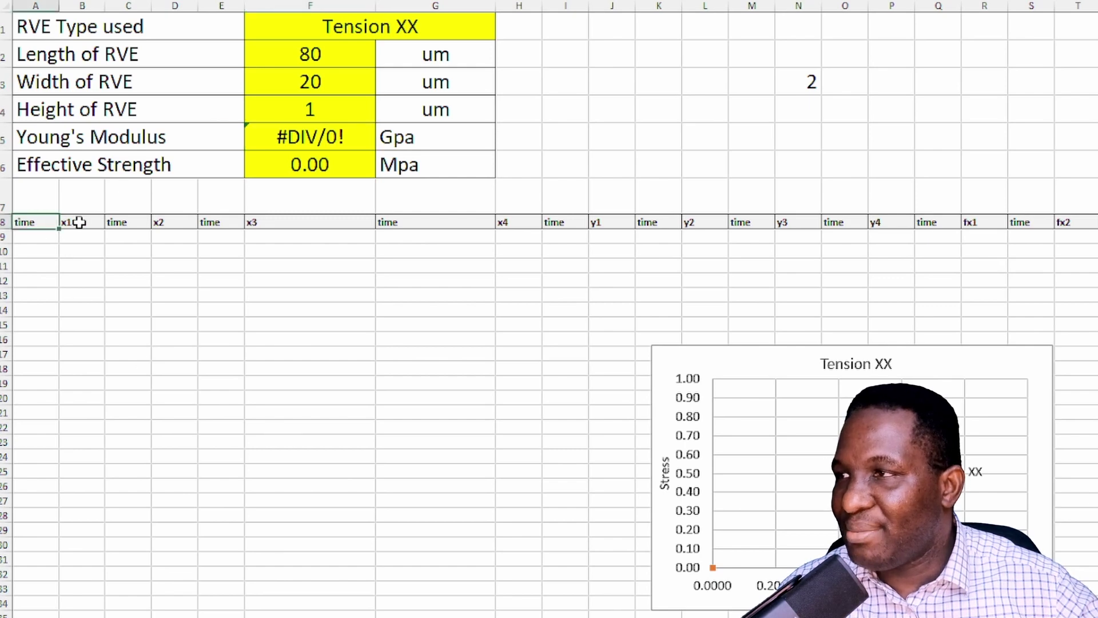
pyautogui.click(80, 222)
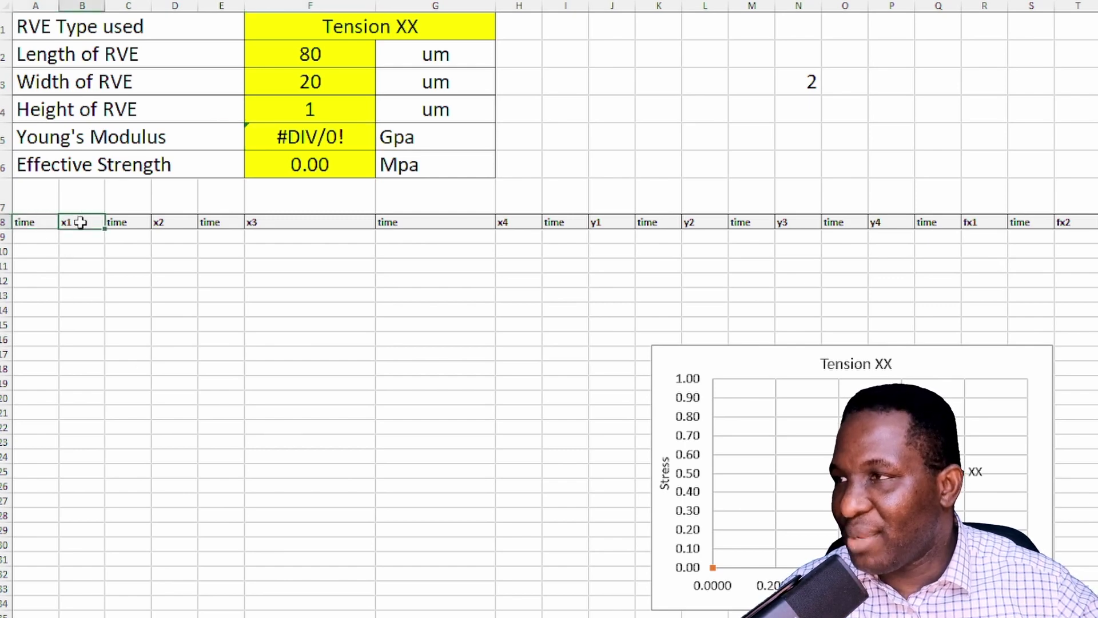
pyautogui.click(44, 234)
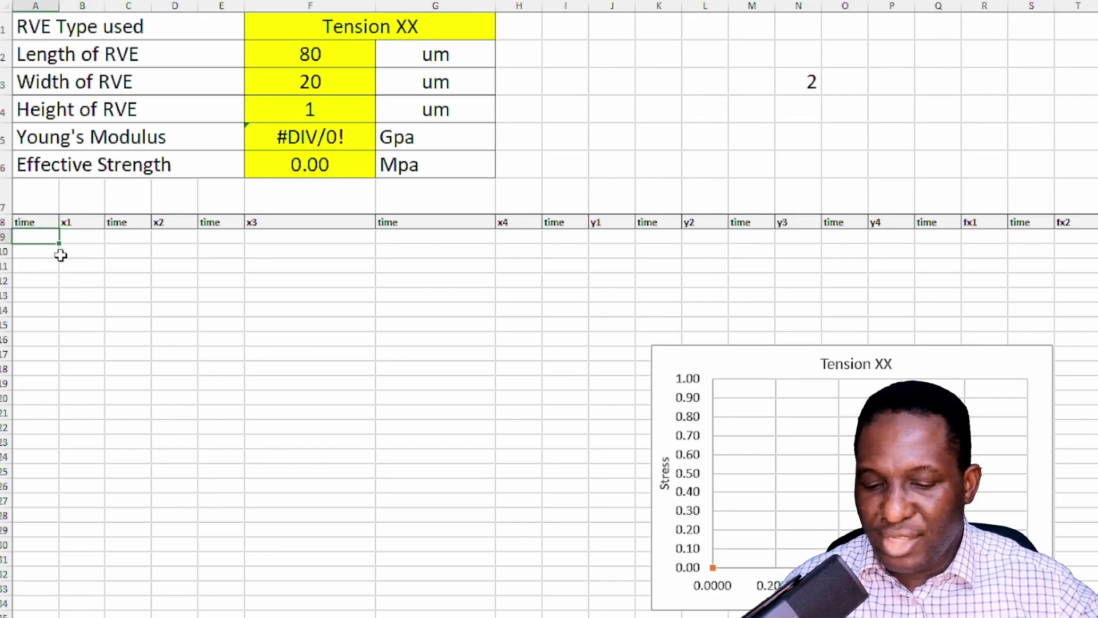
pyautogui.hscroll(5, 60, 255)
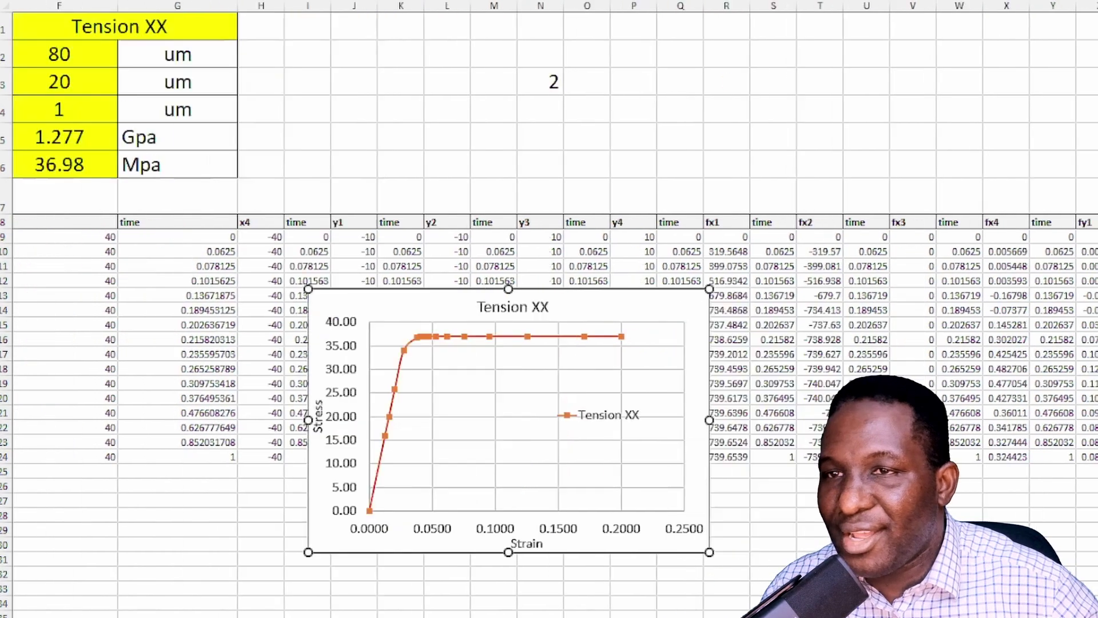
# Review the calculated values in the FORCE (N), STRAIN and STRESS (Mpa) columns one after another
pyautogui.hscroll(3, 549, 308)
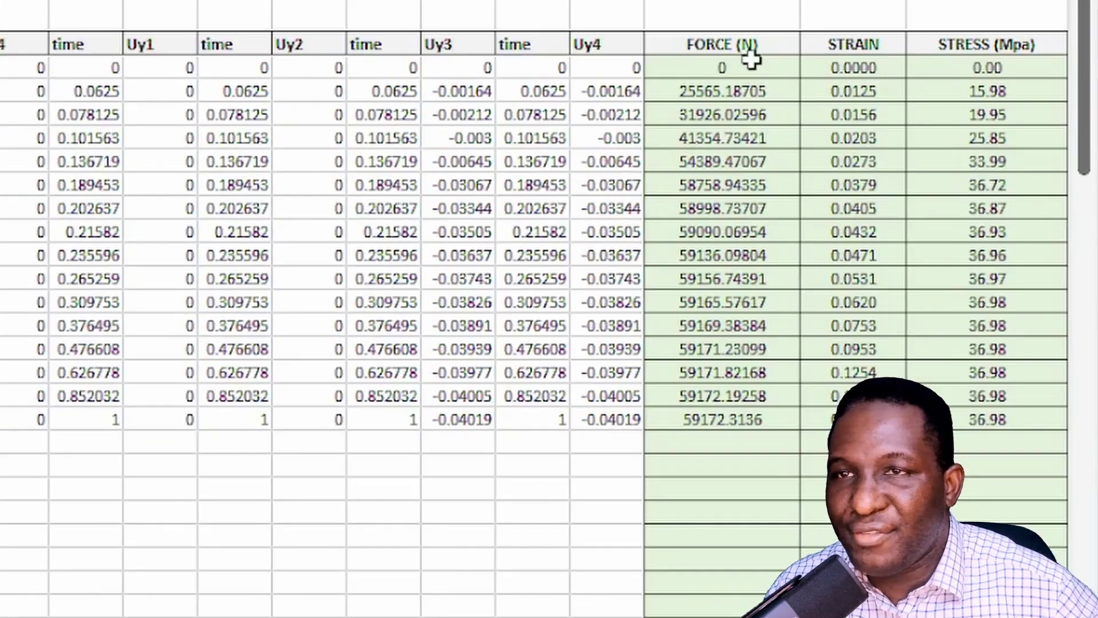
pyautogui.moveTo(749, 62); pyautogui.dragTo(752, 411)
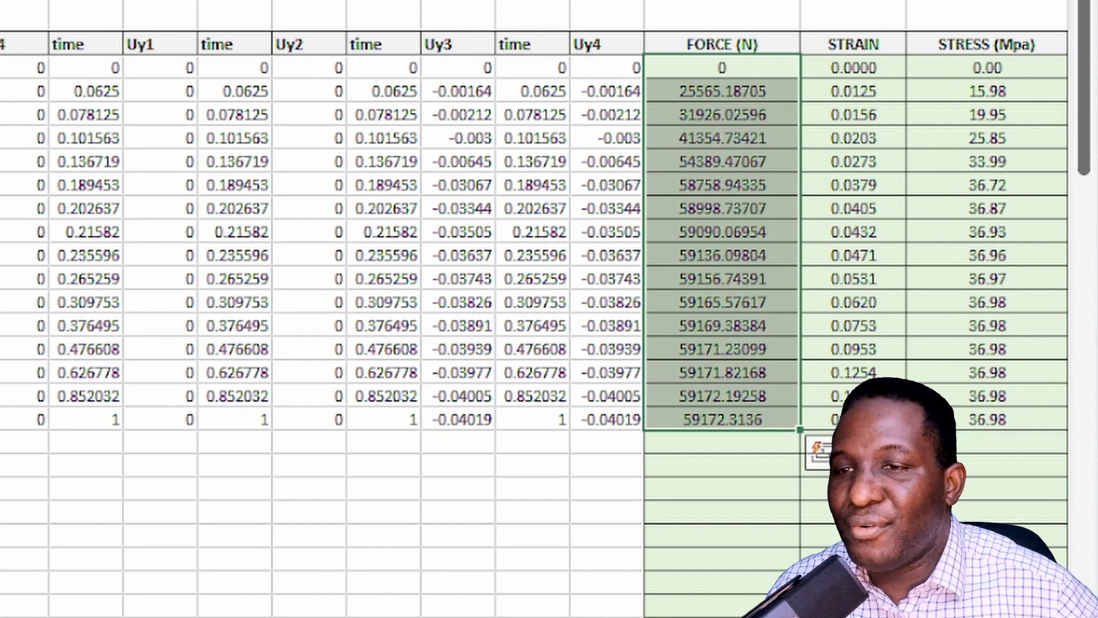
pyautogui.hscroll(3, 647, 464)
pyautogui.moveTo(598, 68); pyautogui.dragTo(642, 423)
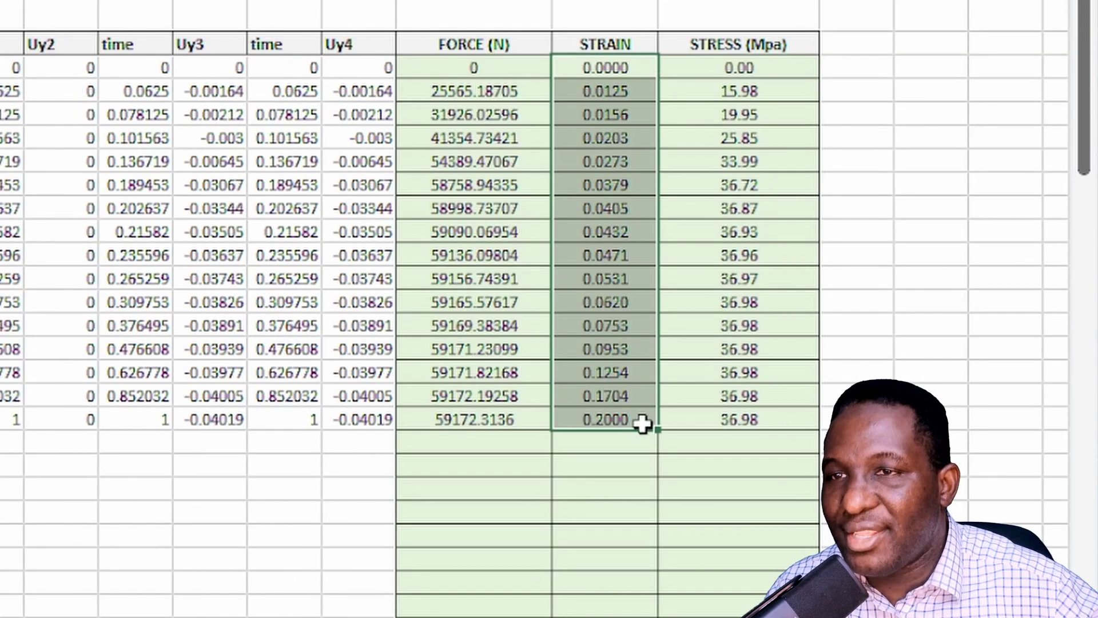
pyautogui.moveTo(745, 69); pyautogui.dragTo(769, 421)
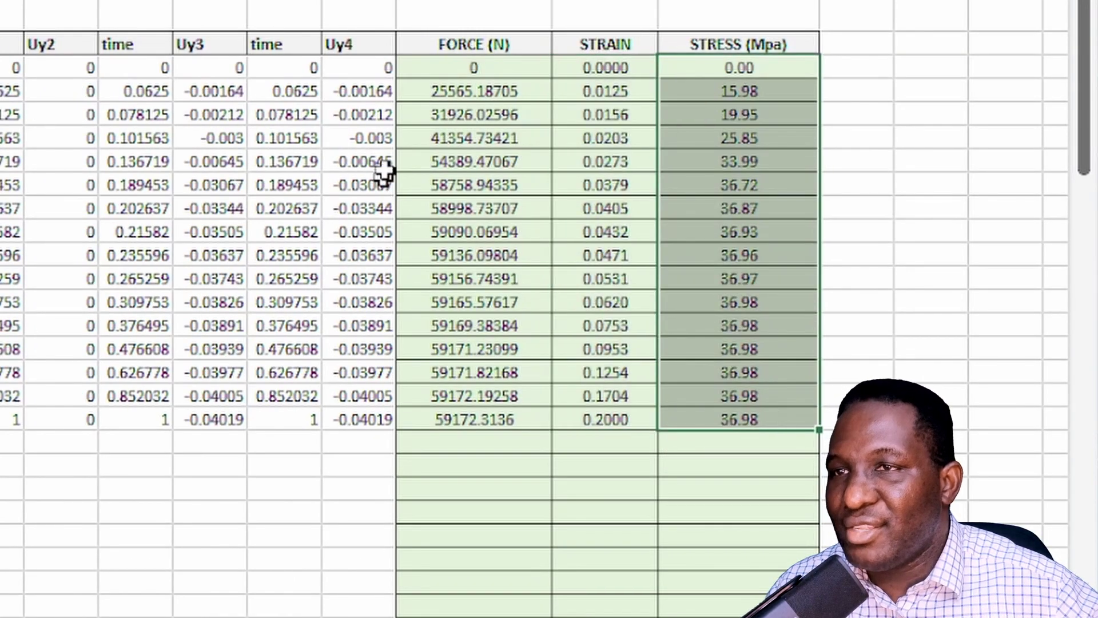
# Inspect the formula in the first FORCE (N) cell and trace its references to the corner-node coordinates and reaction forces
pyautogui.click(456, 67)
pyautogui.click(452, 167)
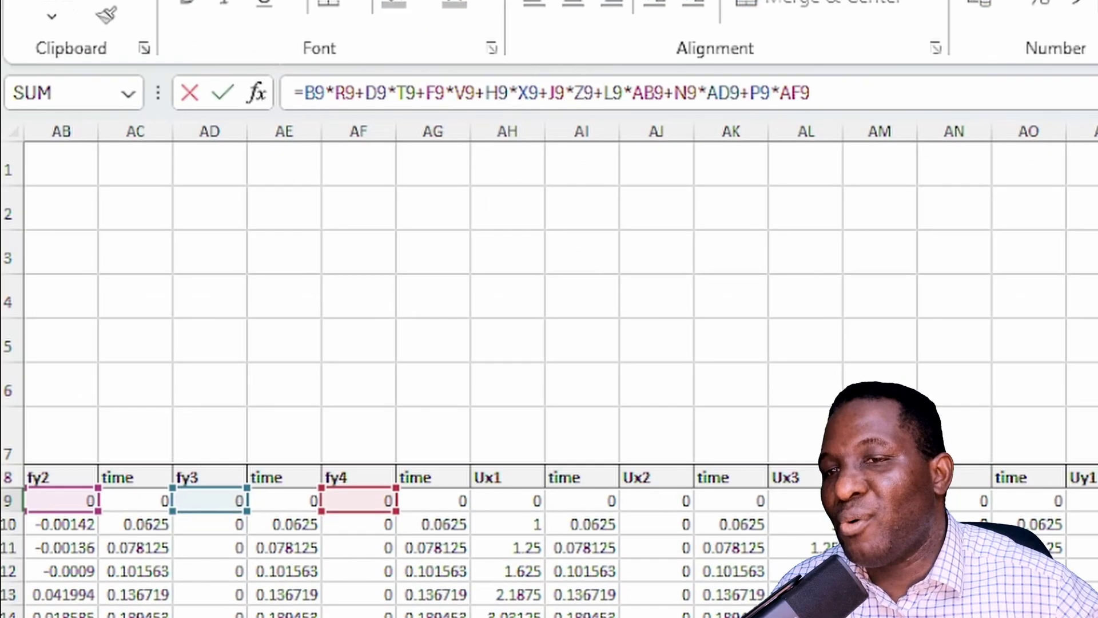
pyautogui.hscroll(-10, 549, 343)
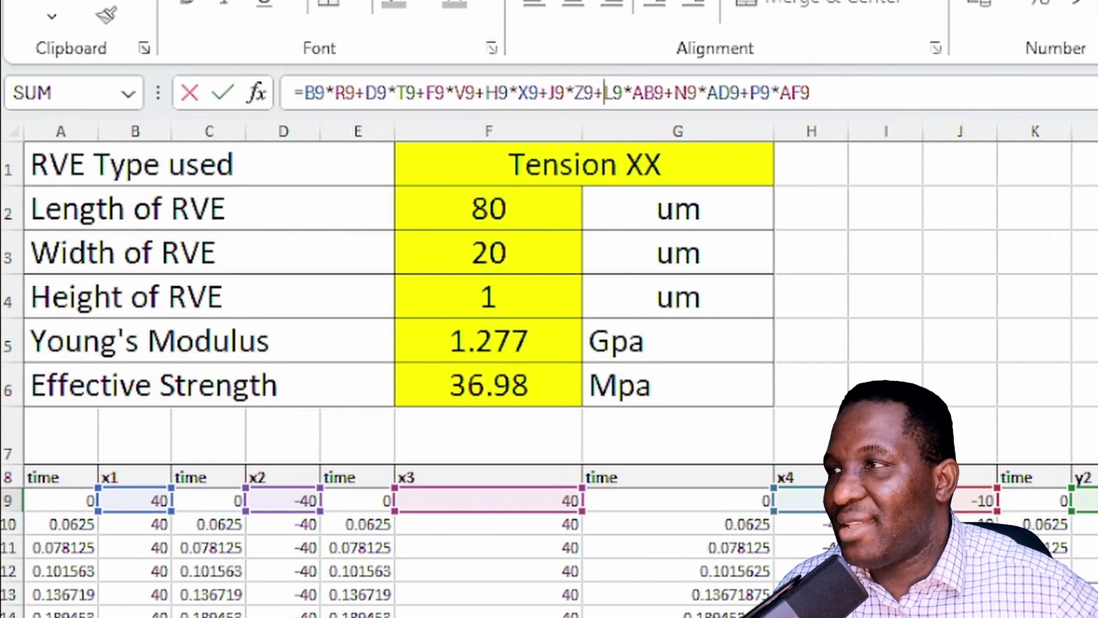
pyautogui.hscroll(10, 549, 371)
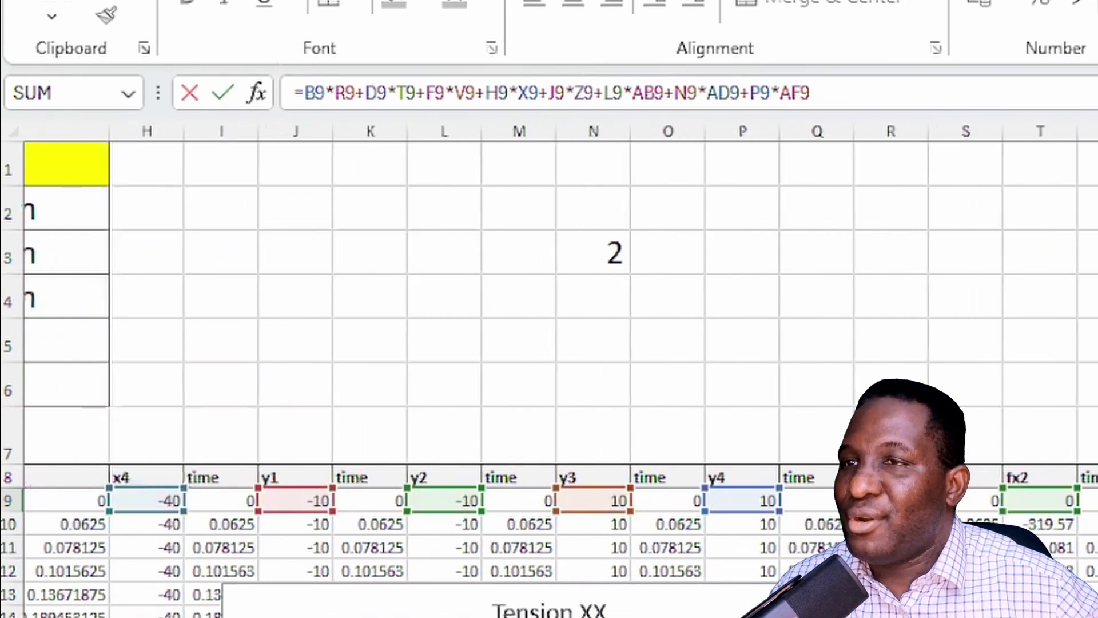
pyautogui.hscroll(2, 549, 372)
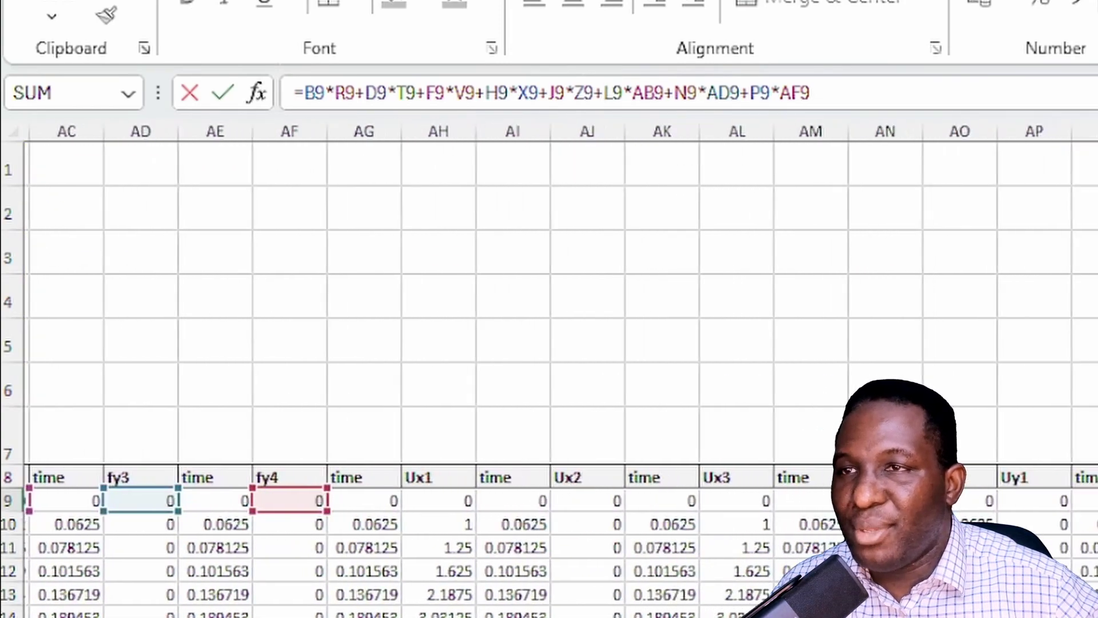
pyautogui.press('Return')
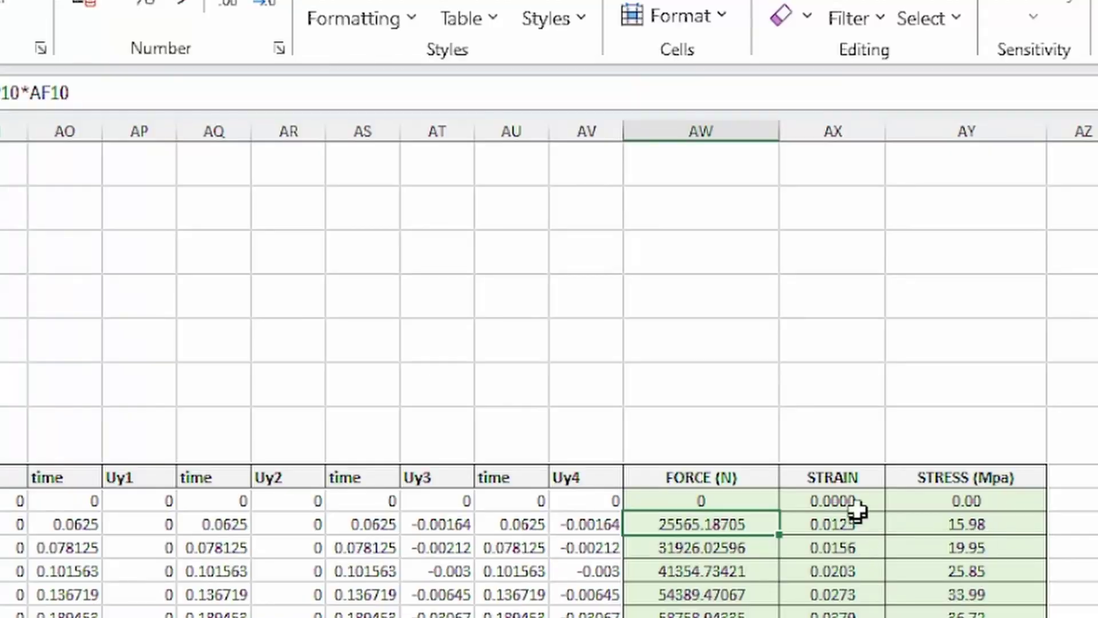
# Inspect the formulas in the first STRAIN and STRESS (Mpa) cells, tracing the strain references to Ux1 and the RVE length
pyautogui.click(867, 503)
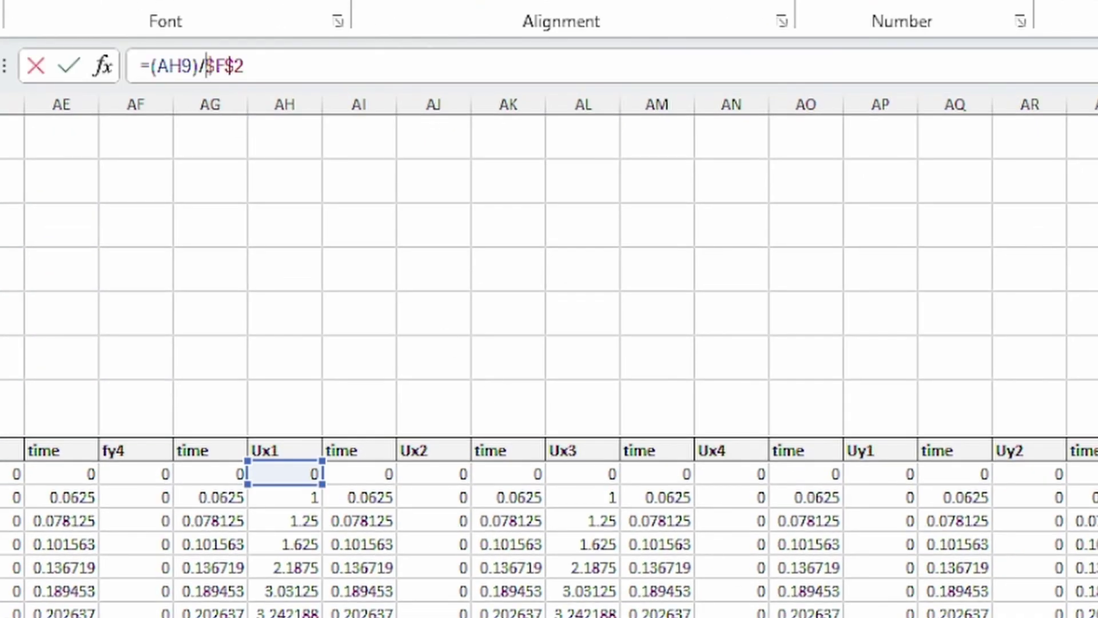
pyautogui.hscroll(-10, 549, 343)
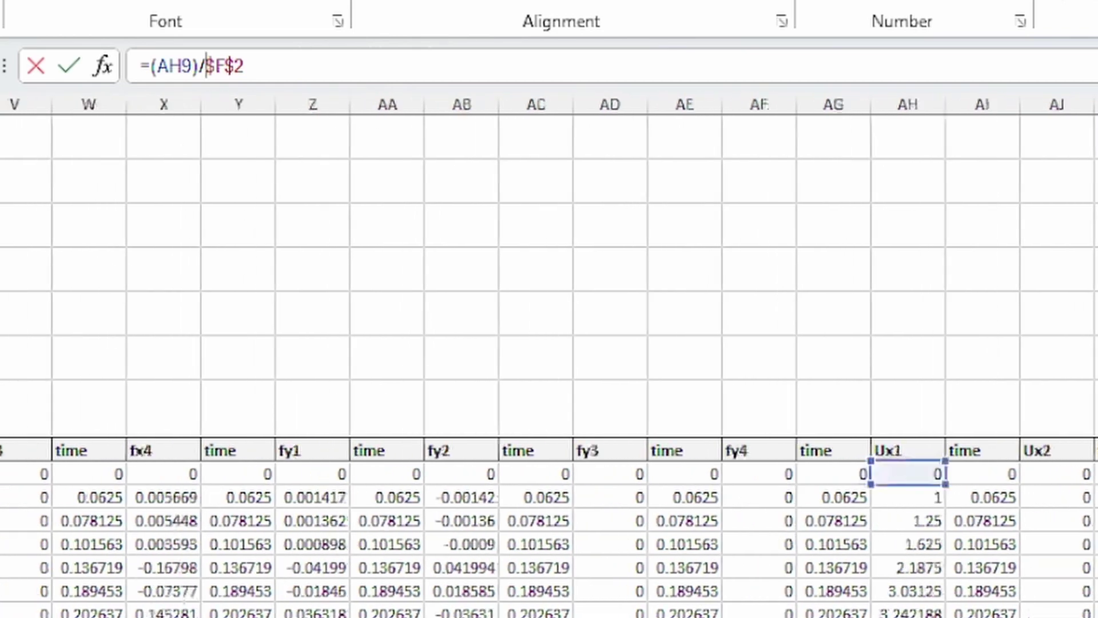
pyautogui.hscroll(-3, 549, 343)
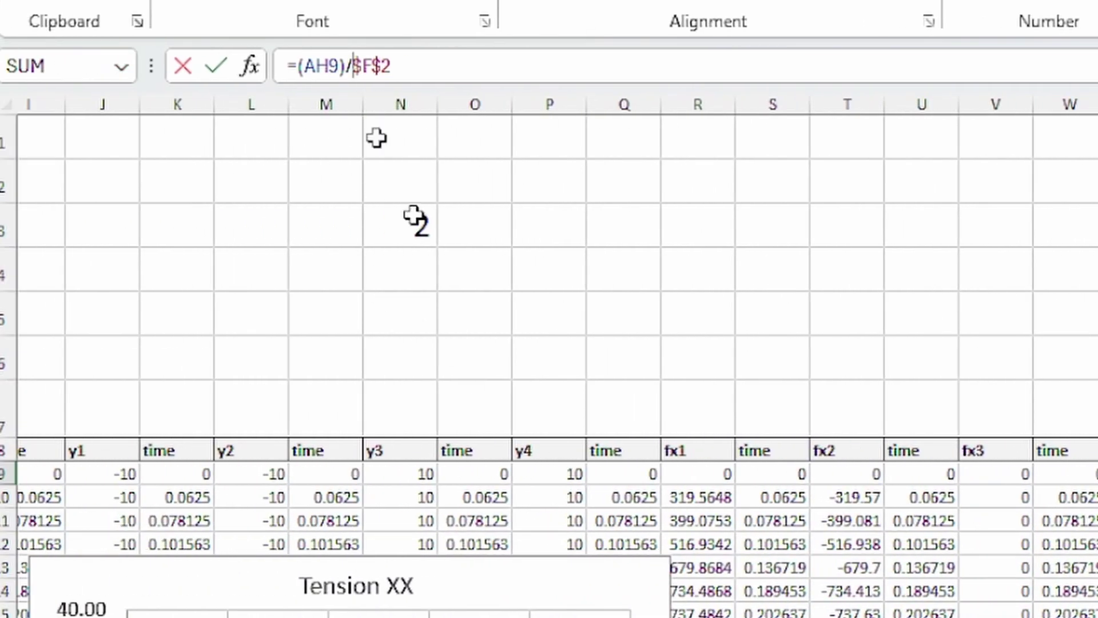
pyautogui.hscroll(-8, 549, 343)
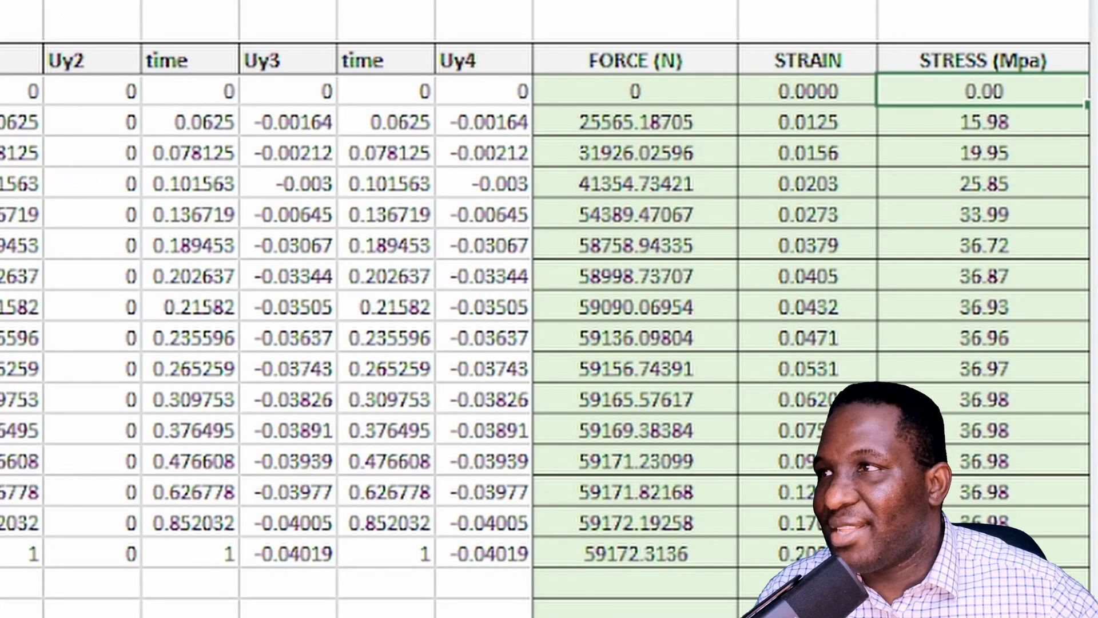
pyautogui.press('F2')
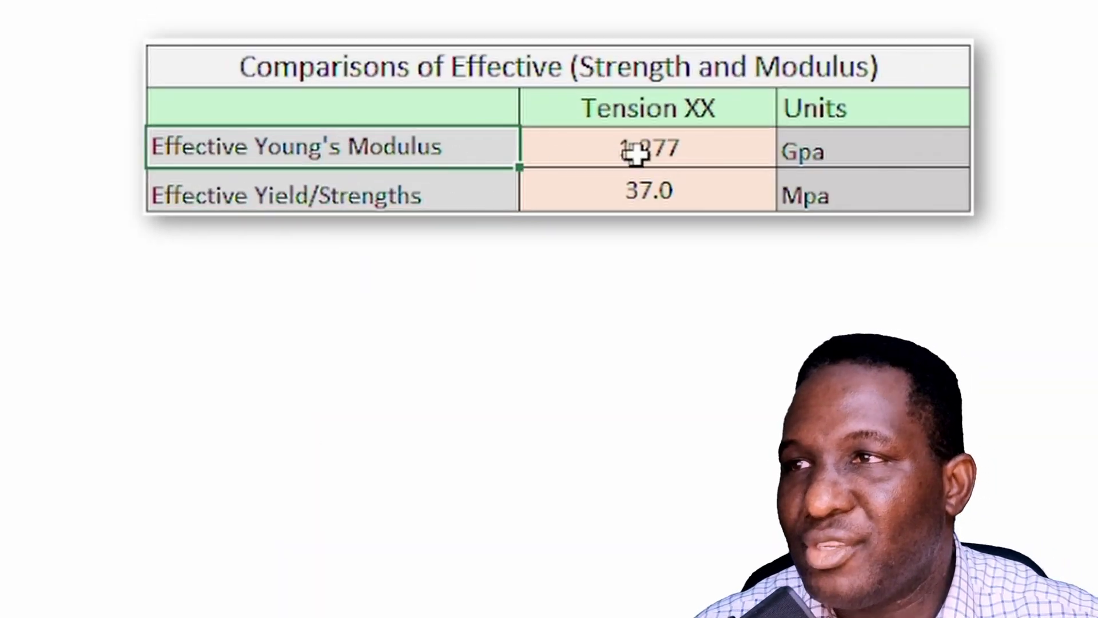
# Check the Tension XX effective Young's modulus and effective yield strength in the comparison table
pyautogui.click(631, 158)
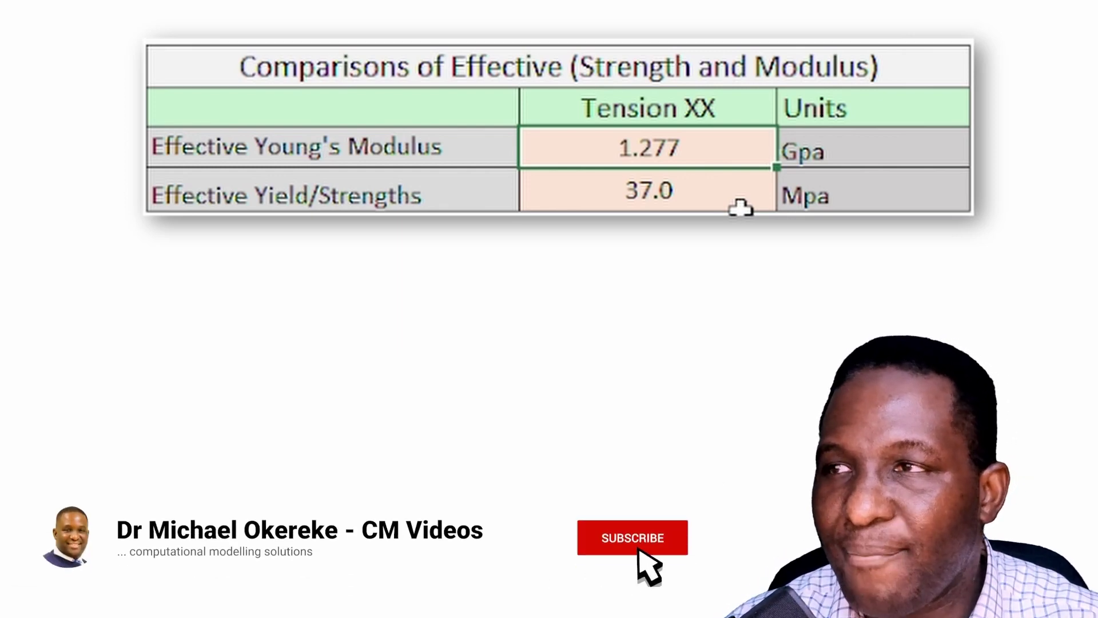
pyautogui.click(737, 185)
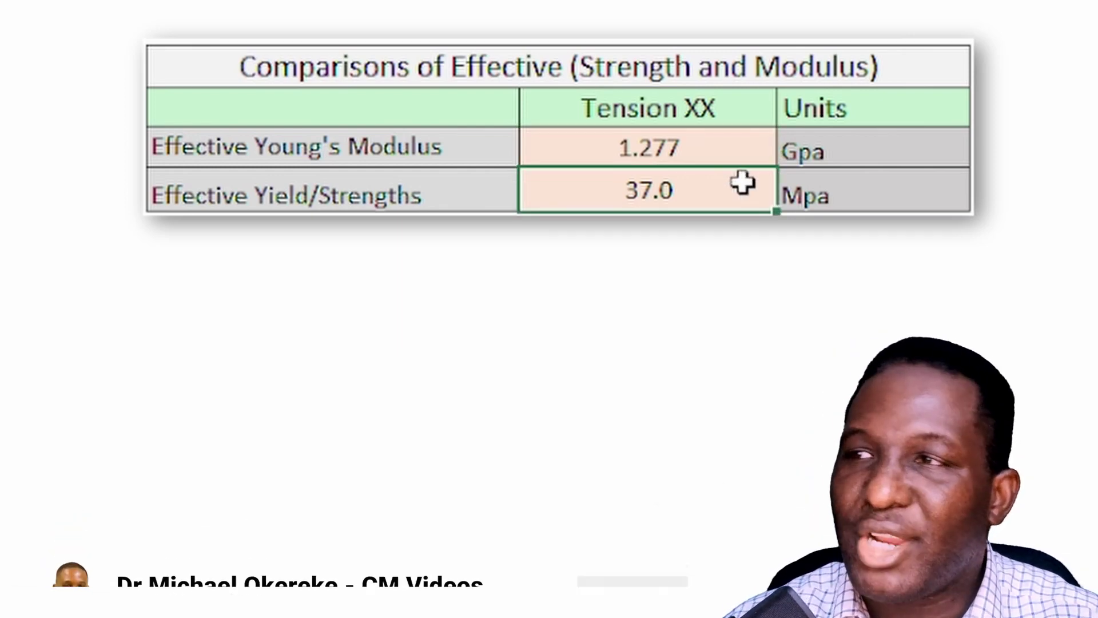